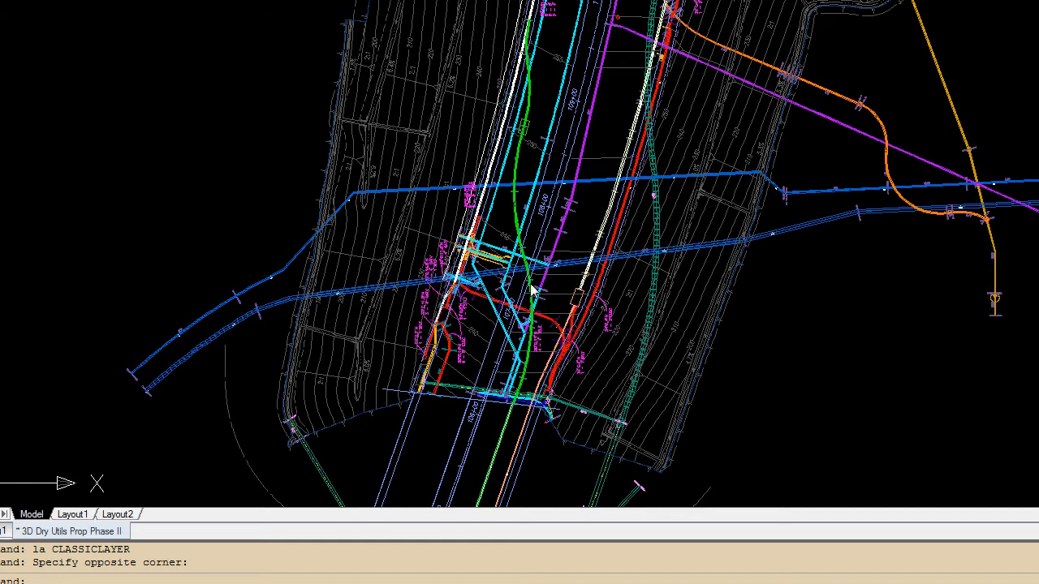
Inspect the utility lines along the road between stations 107+00 and 109+00 and erase the curving green duct run
scroll(540, 284, up, 10)
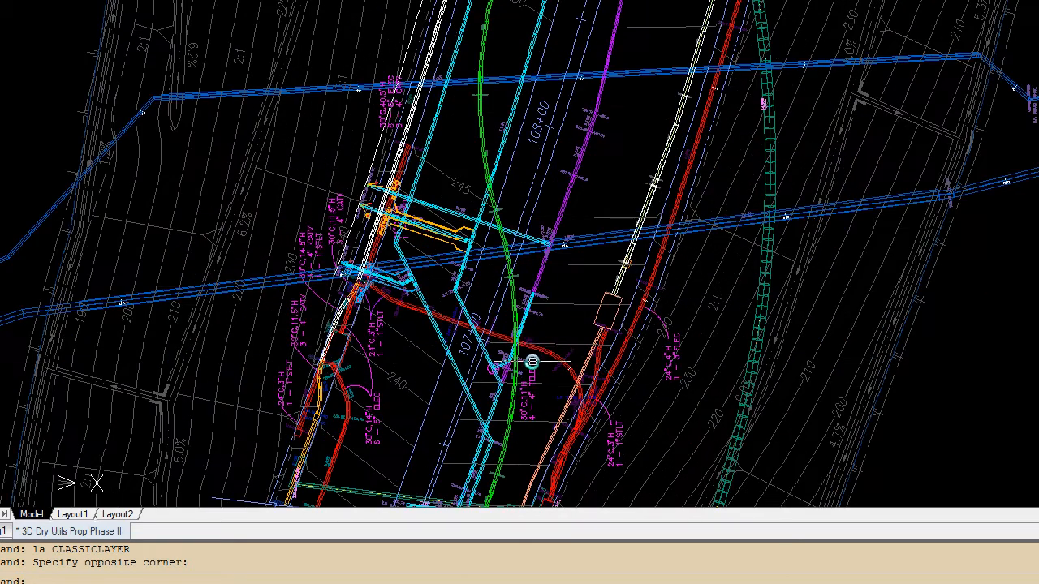
scroll(496, 282, down, 8)
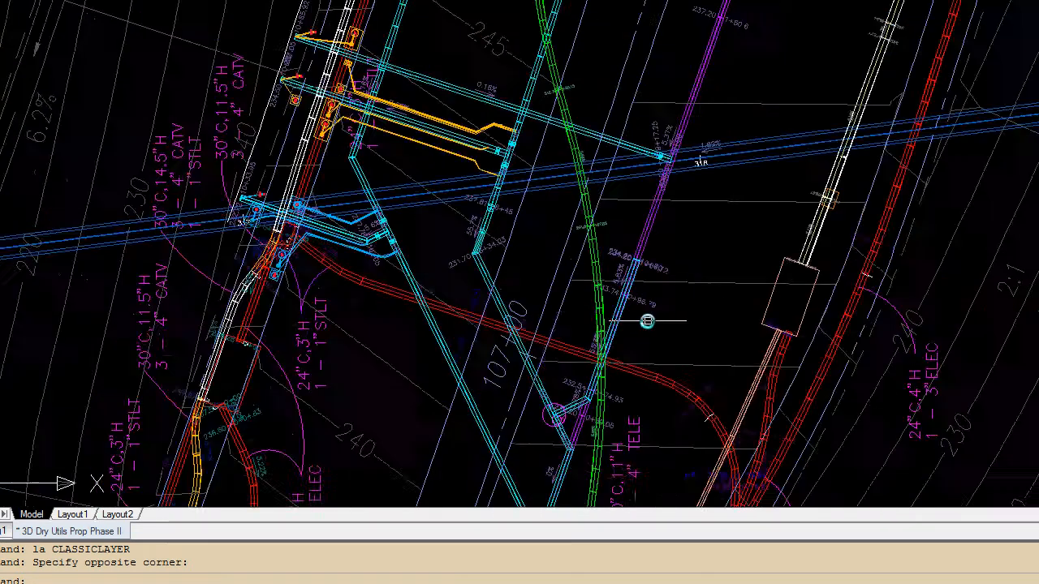
scroll(708, 161, down, 5)
scroll(702, 167, up, 4)
scroll(702, 167, up, 2)
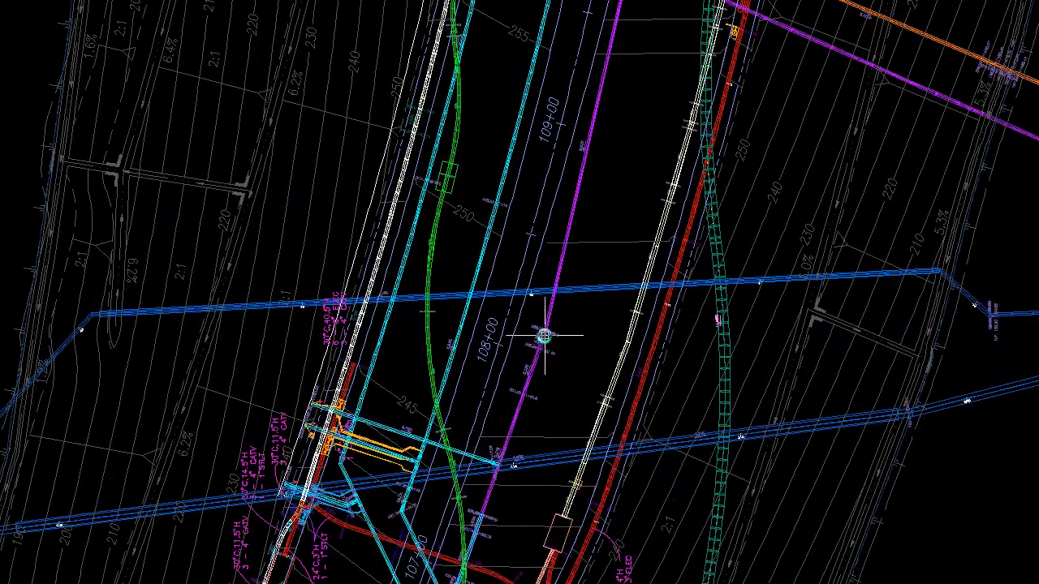
scroll(490, 390, down, 5)
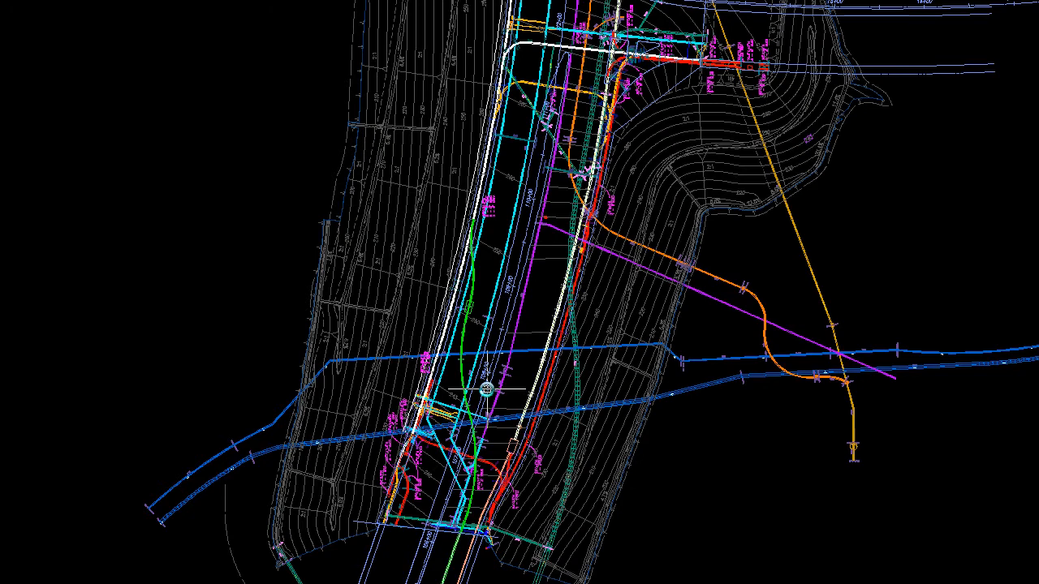
scroll(476, 359, up, 5)
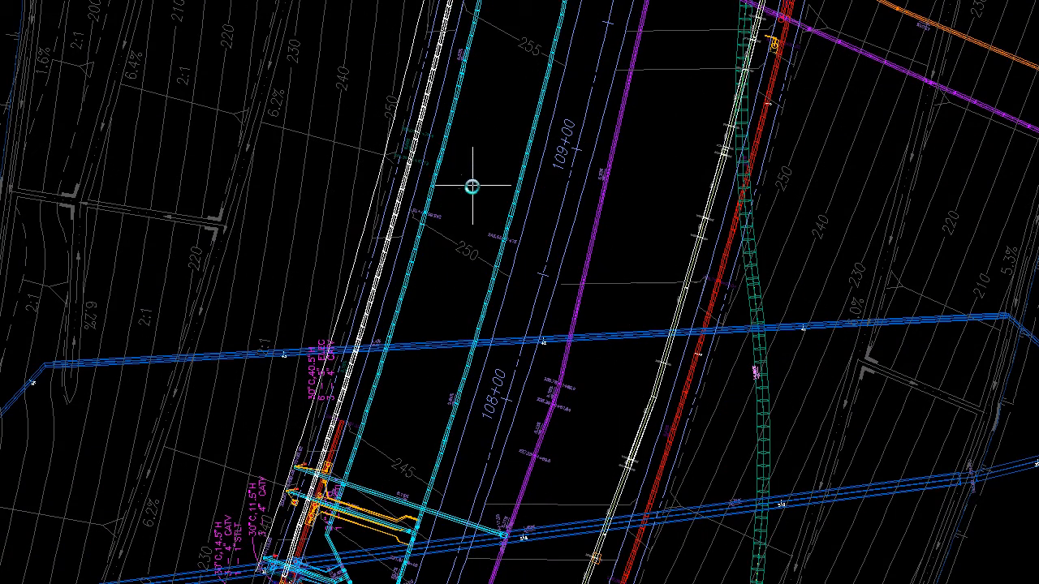
scroll(471, 183, down, 3)
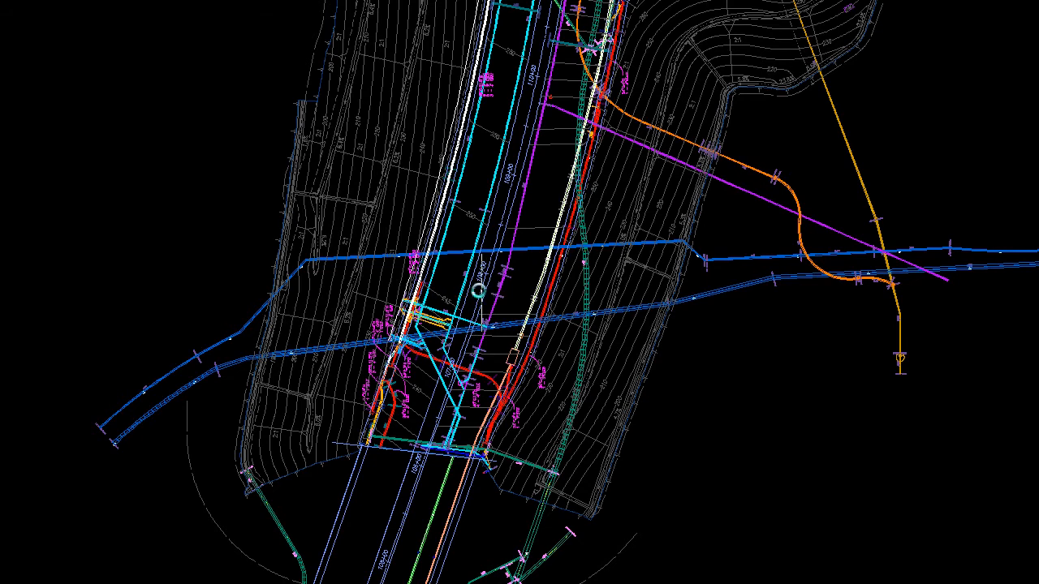
scroll(509, 234, up, 3)
scroll(517, 330, down, 2)
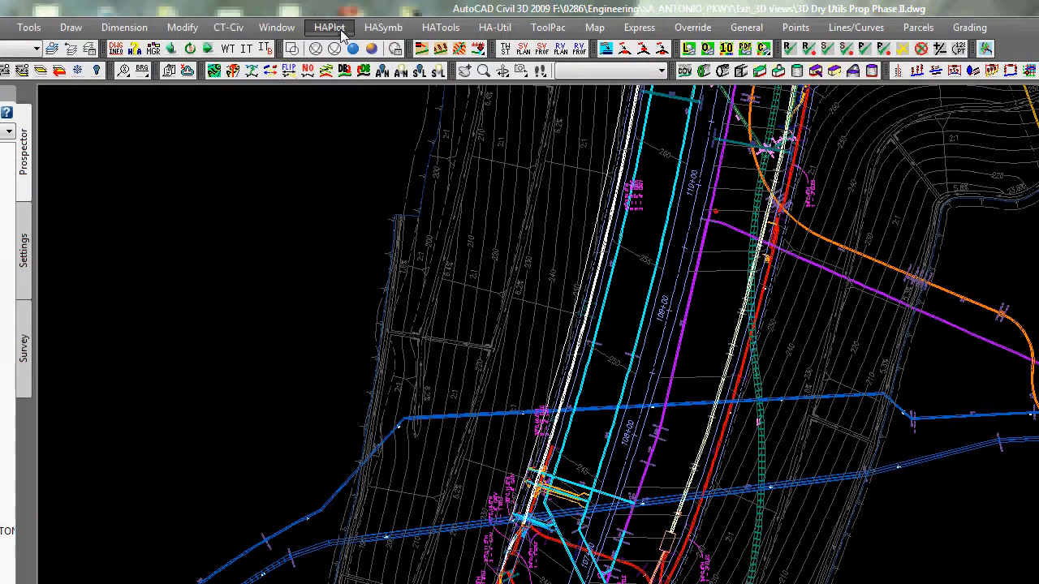
Start inserting an image using a world file and browse through Engineering and OA_Project > Cad Transfer to the DRC folder
click(444, 29)
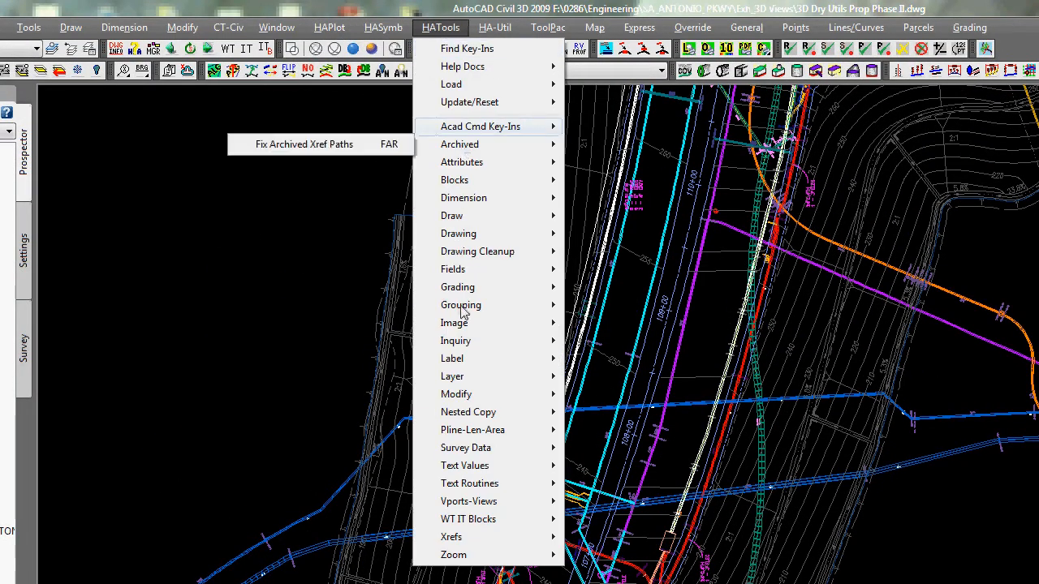
mouse_move(462, 324)
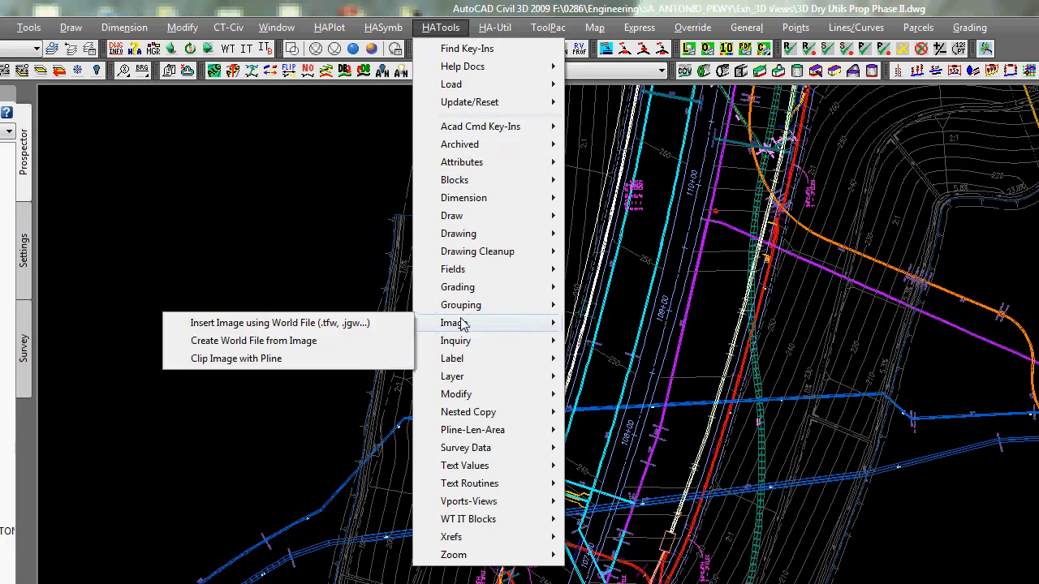
click(266, 323)
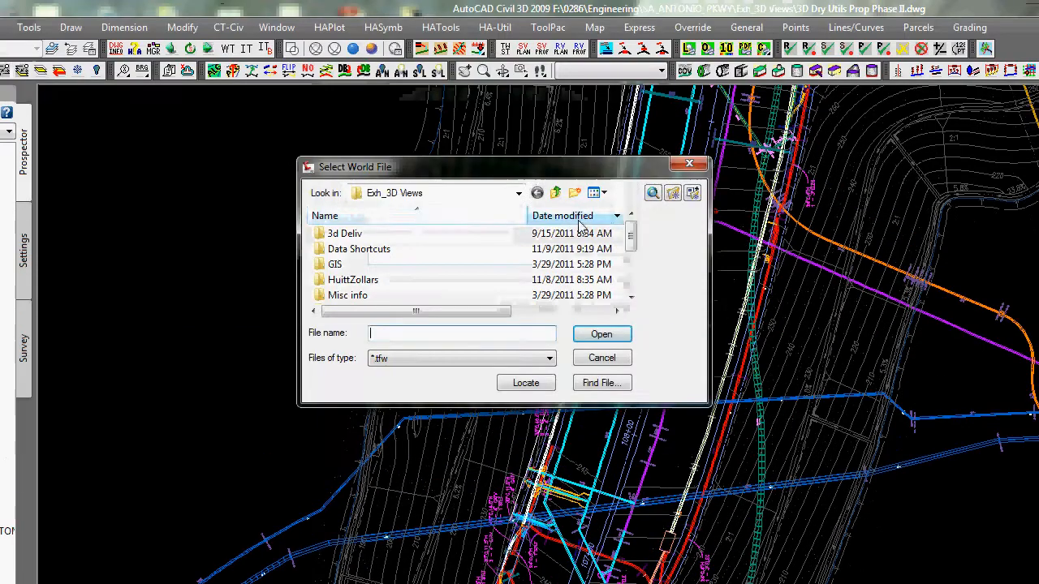
click(501, 195)
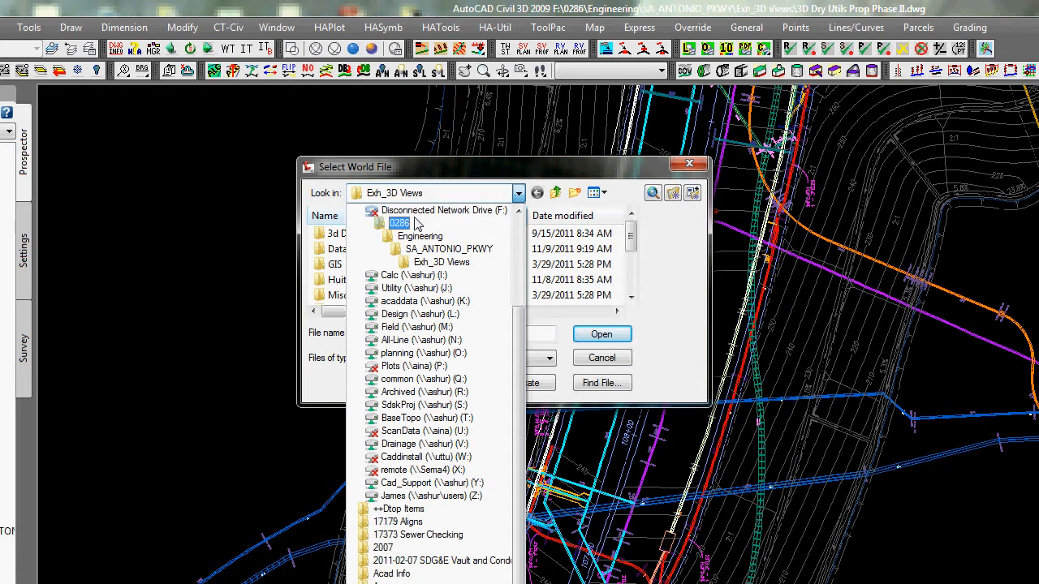
click(417, 236)
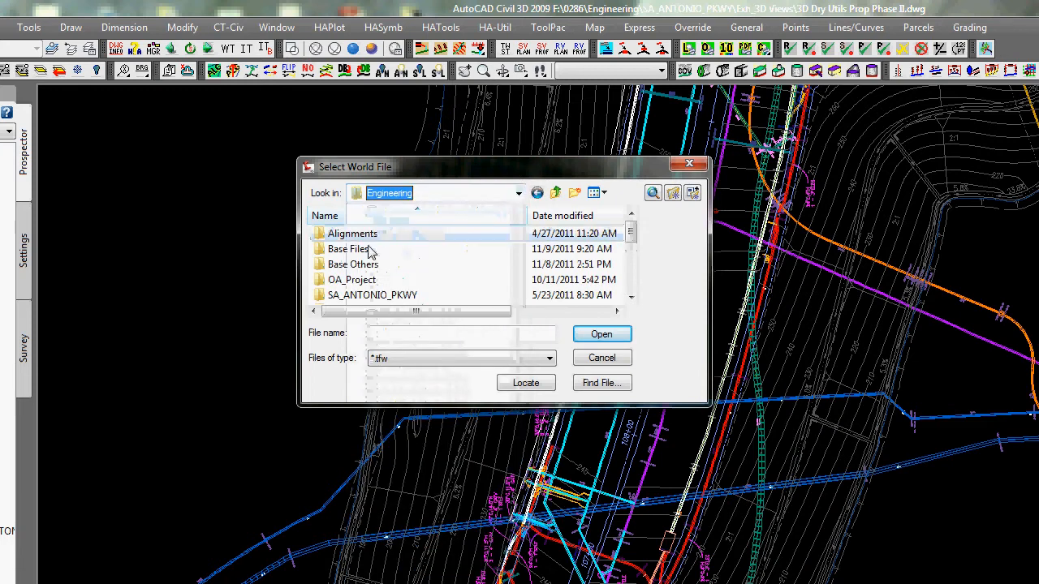
double_click(343, 281)
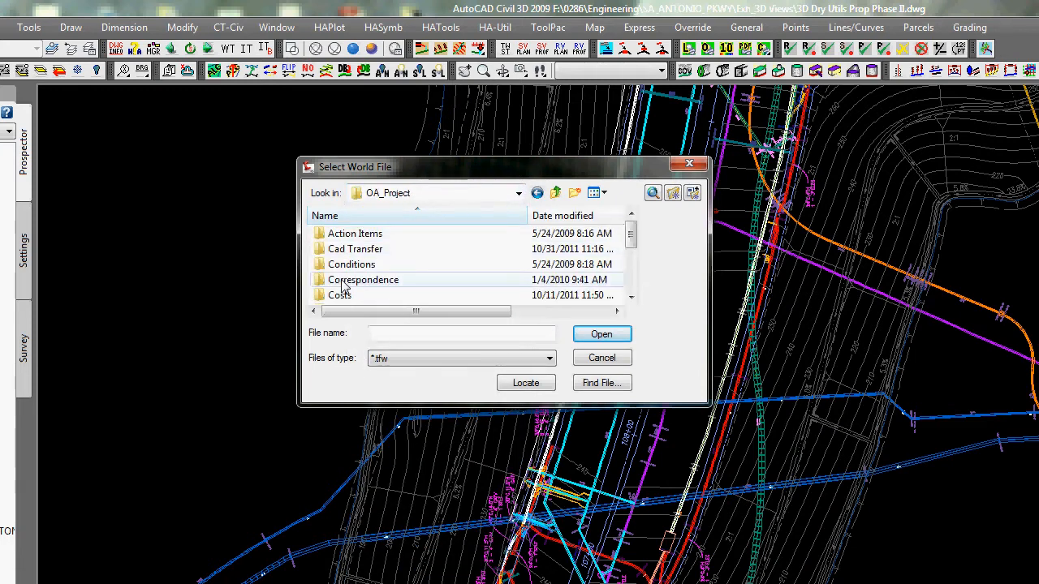
double_click(351, 251)
click(345, 265)
key(d)
double_click(344, 265)
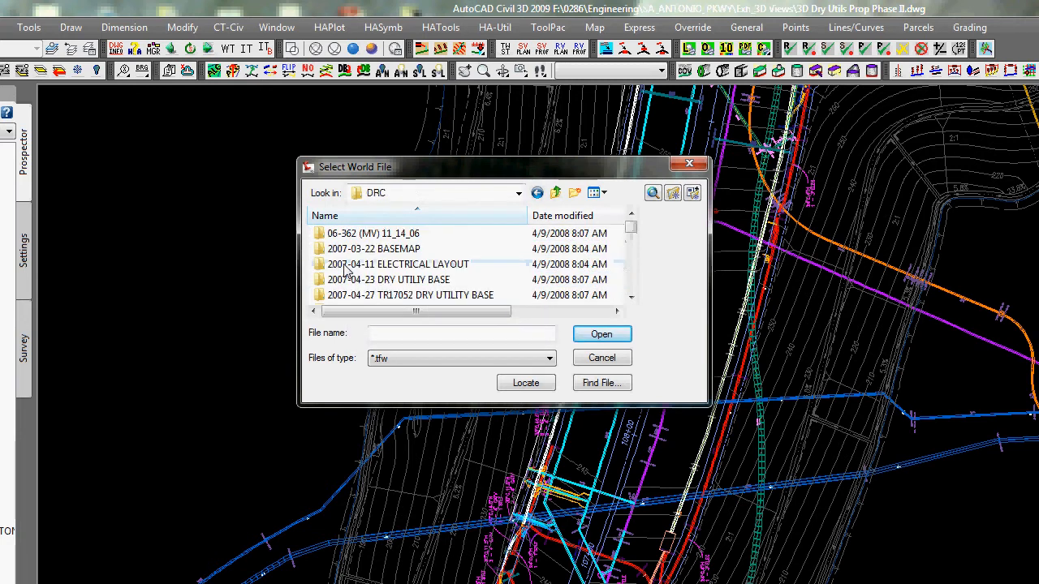
Insert the image from world file LE(33)7785721 L-2 REV-8 400dpi.tfw in the 2011-11-08 Revised Antonio ATT folder
click(632, 265)
click(631, 265)
double_click(387, 296)
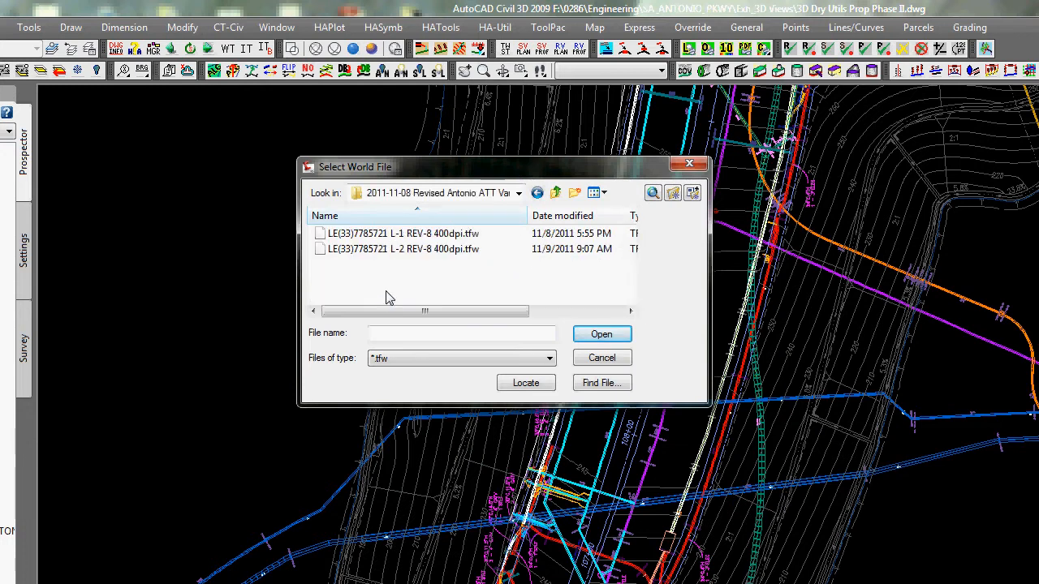
click(370, 250)
click(602, 334)
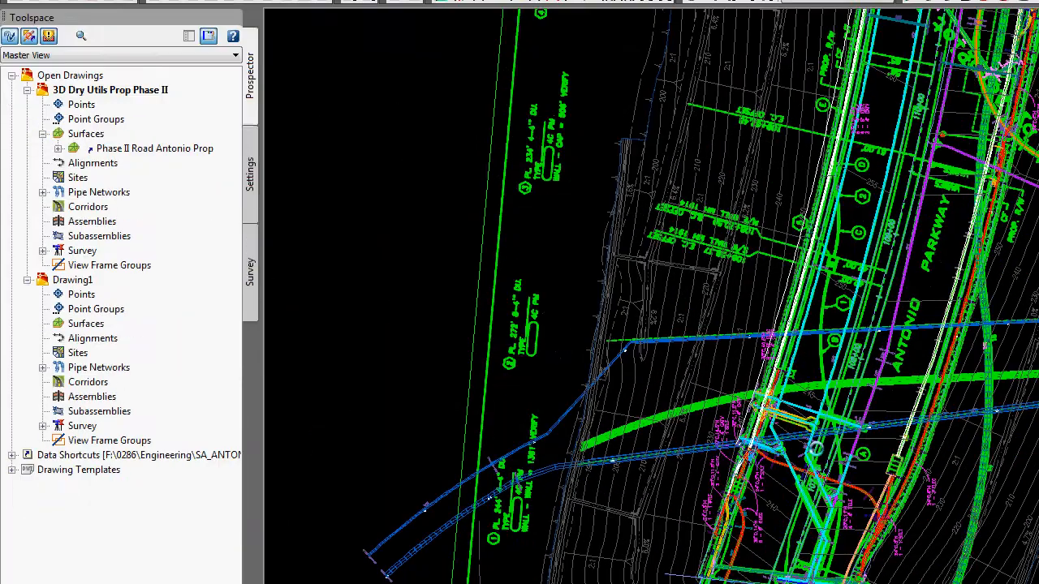
Change the layer of the inserted plan image so that it displays in yellow
scroll(766, 417, down, 5)
scroll(751, 353, up, 2)
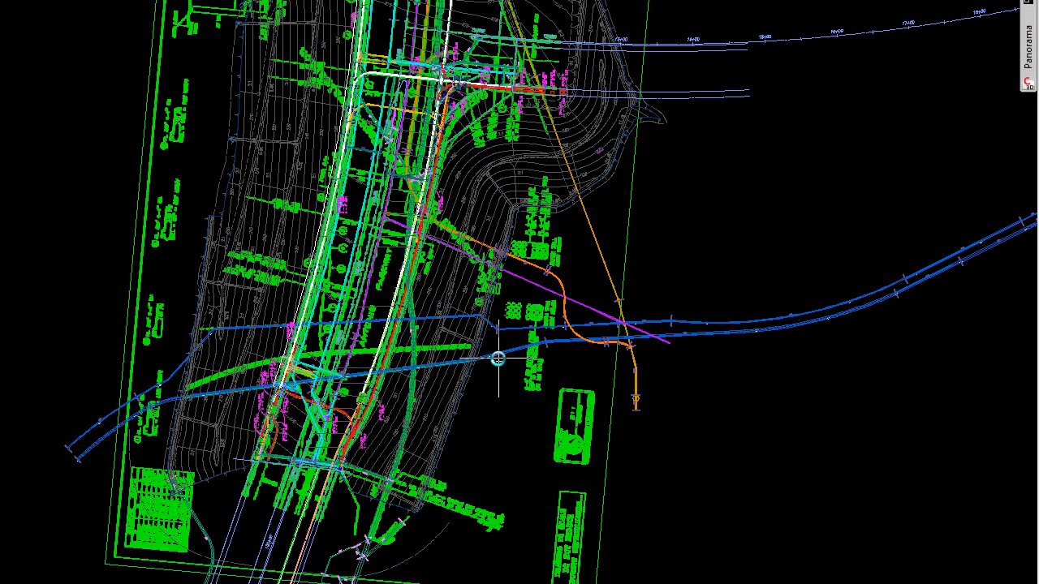
click(675, 529)
click(594, 493)
key(Return)
click(619, 490)
Send the inserted plan image behind all other objects in the draw order
click(578, 321)
right_click(578, 326)
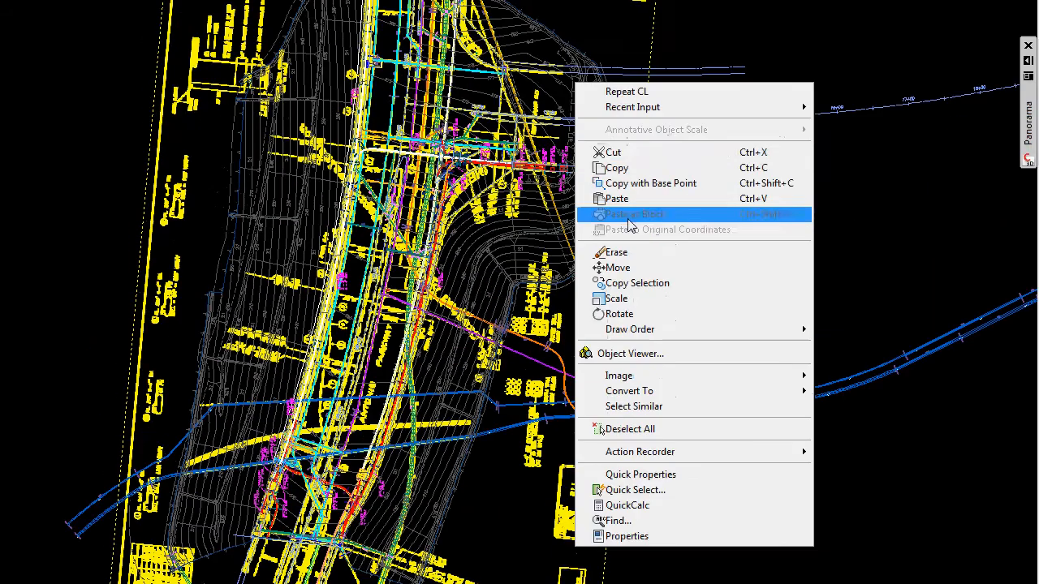
mouse_move(636, 329)
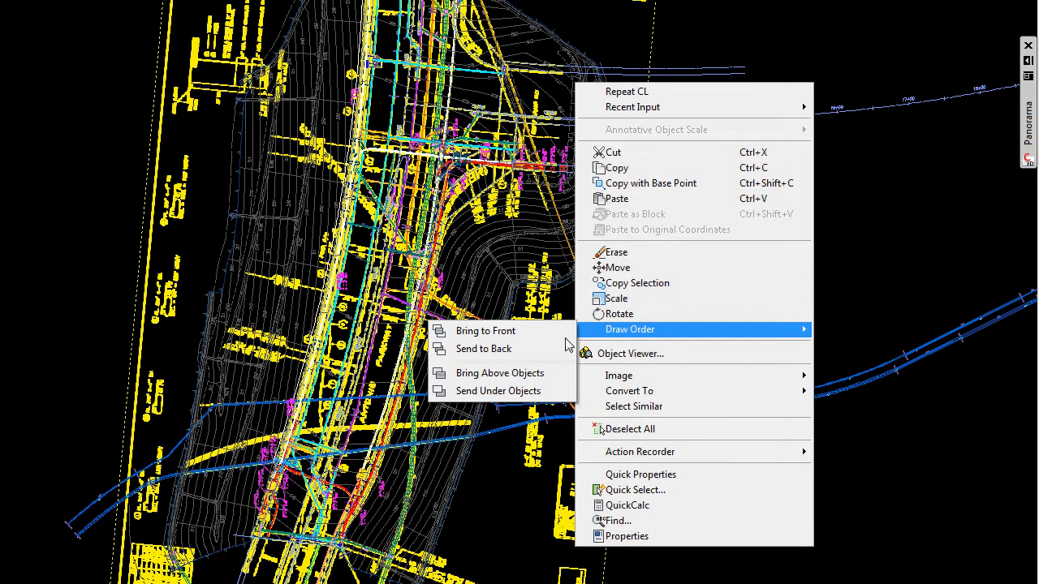
click(505, 350)
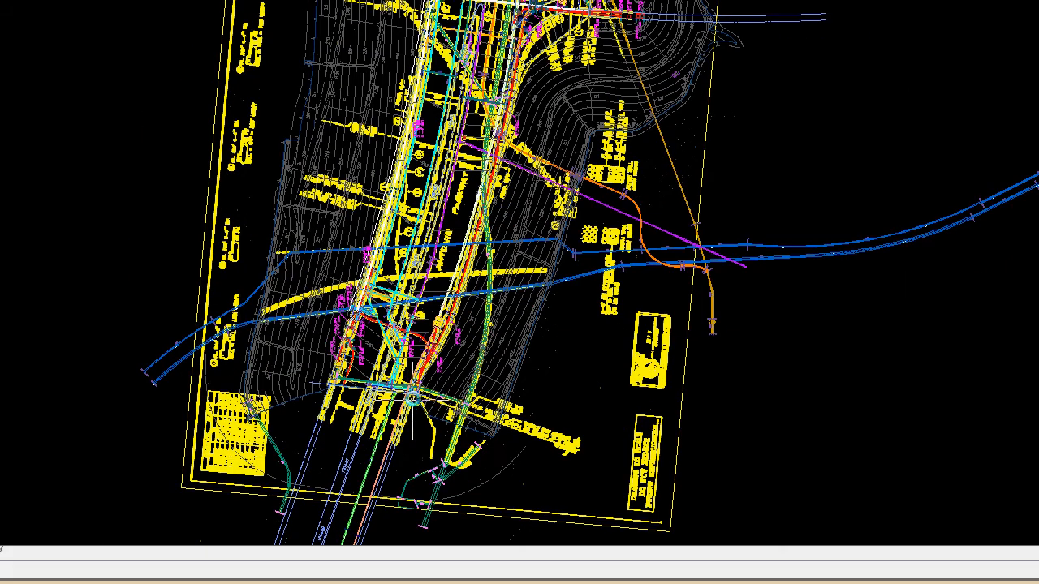
Compare the inserted plan image with the existing utility linework at the bridge end near station 106+00
scroll(389, 357, up, 4)
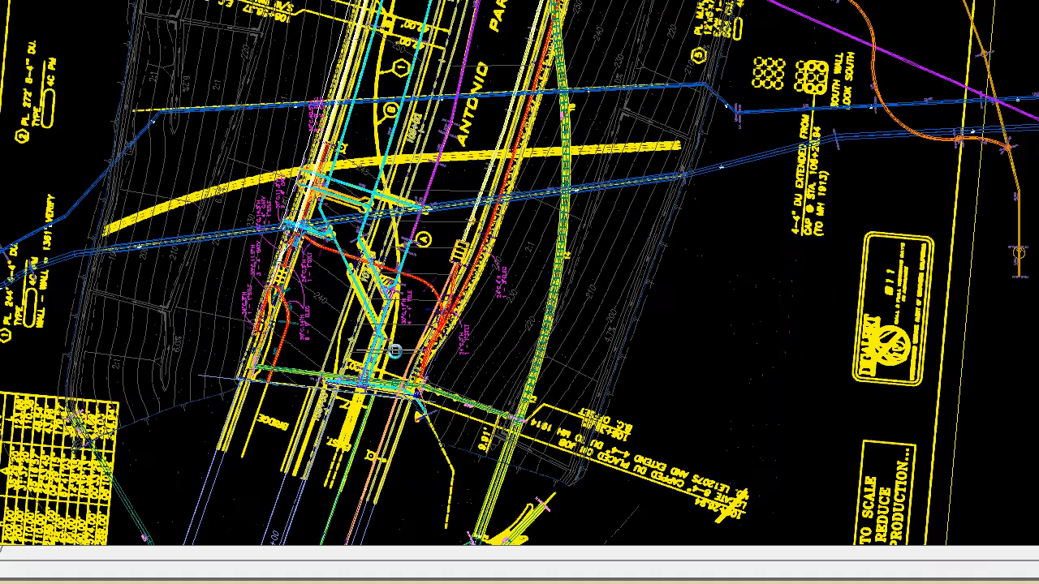
scroll(395, 351, up, 3)
scroll(391, 398, up, 2)
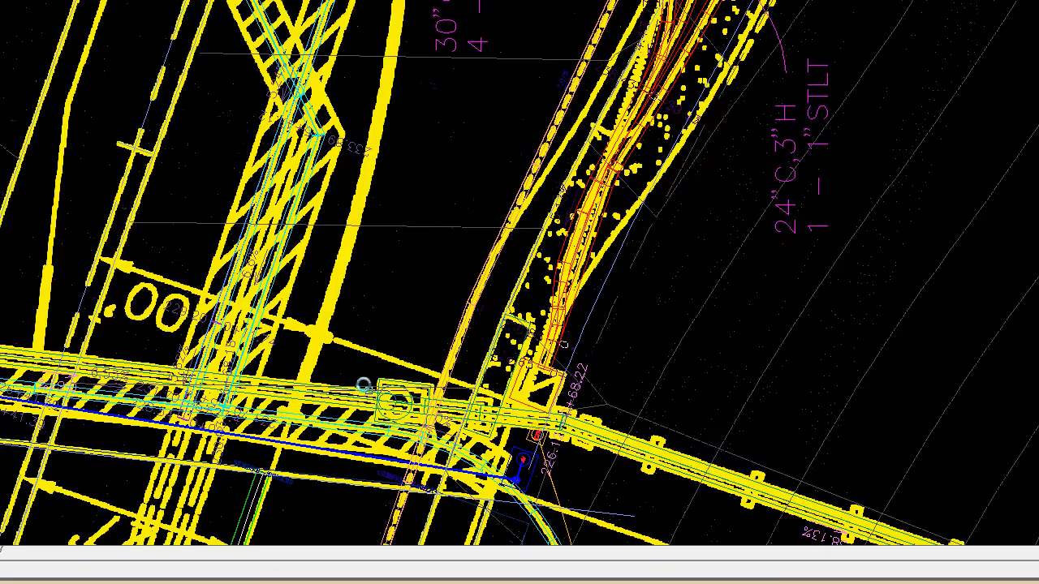
scroll(387, 138, down, 5)
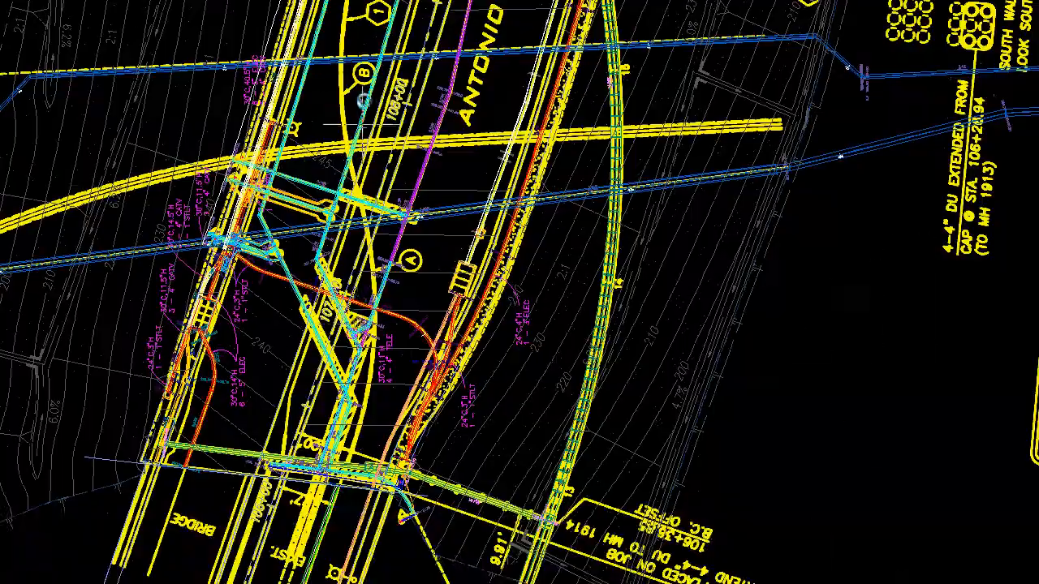
scroll(373, 471, up, 5)
scroll(323, 375, up, 3)
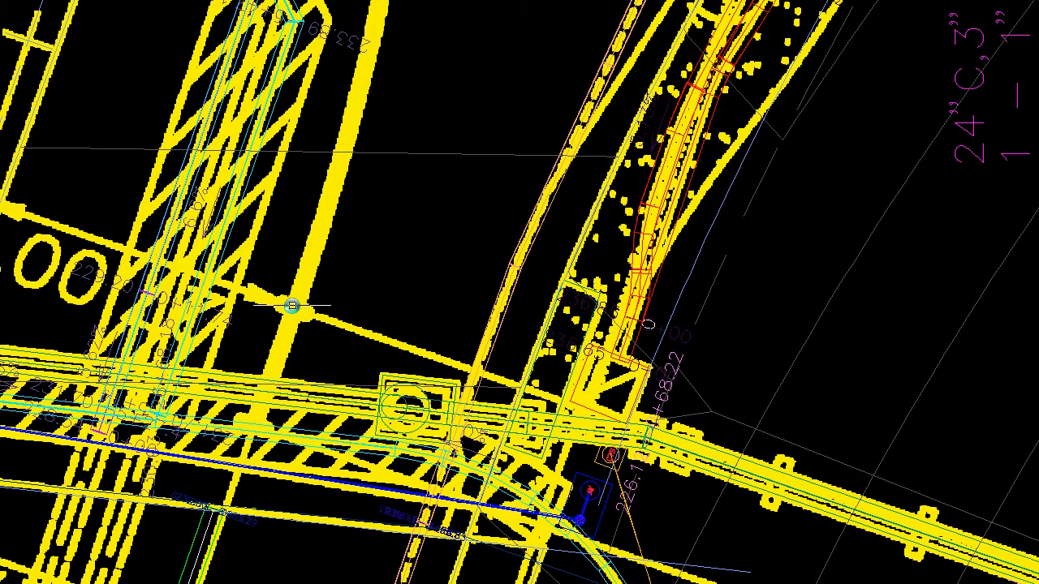
scroll(289, 301, down, 4)
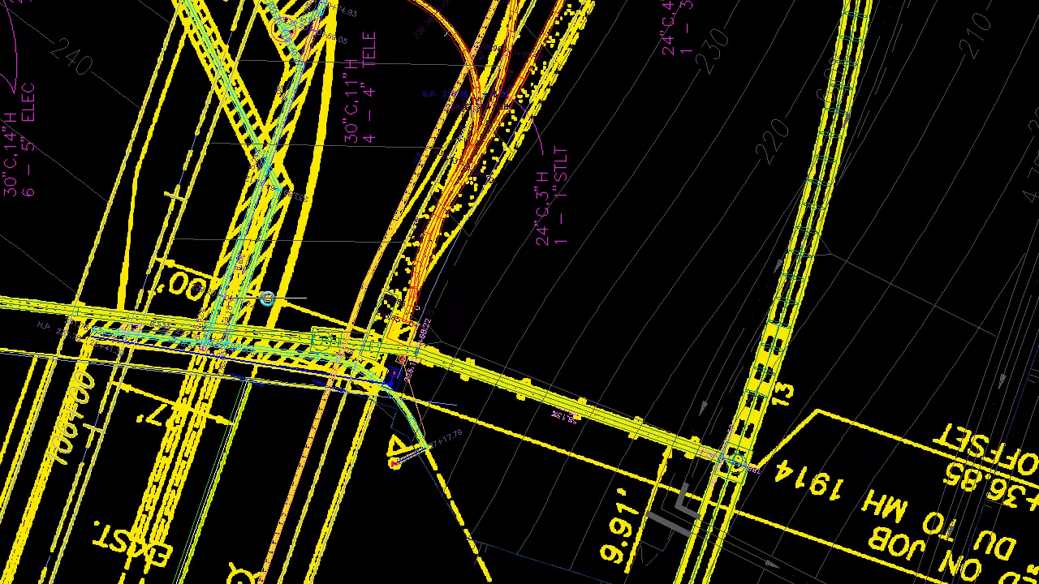
scroll(264, 524, up, 6)
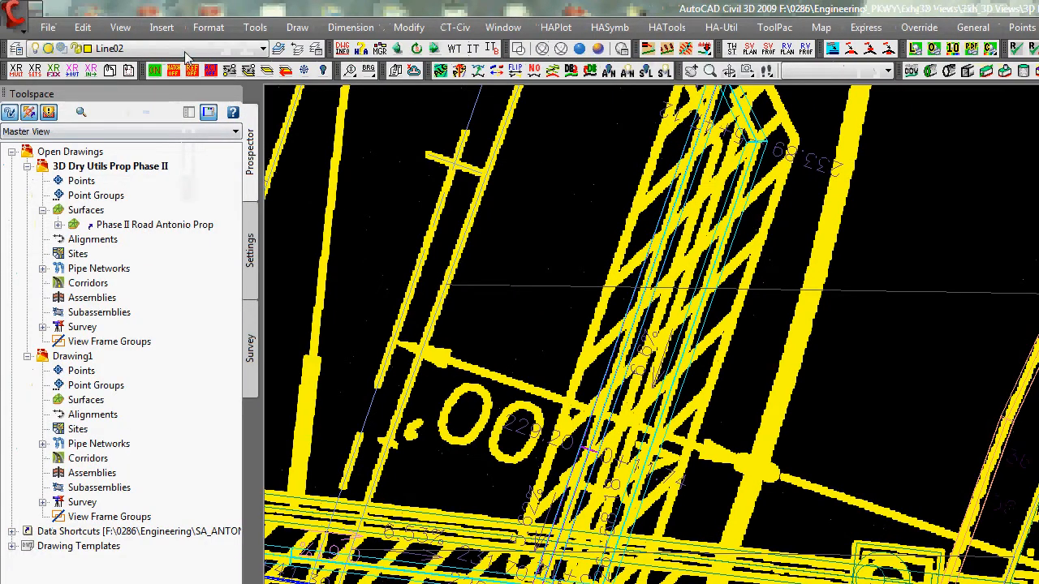
Choose the current layer and trace the image's curving duct line from the bridge end past callout A to the manhole at callout 5
click(185, 52)
click(106, 102)
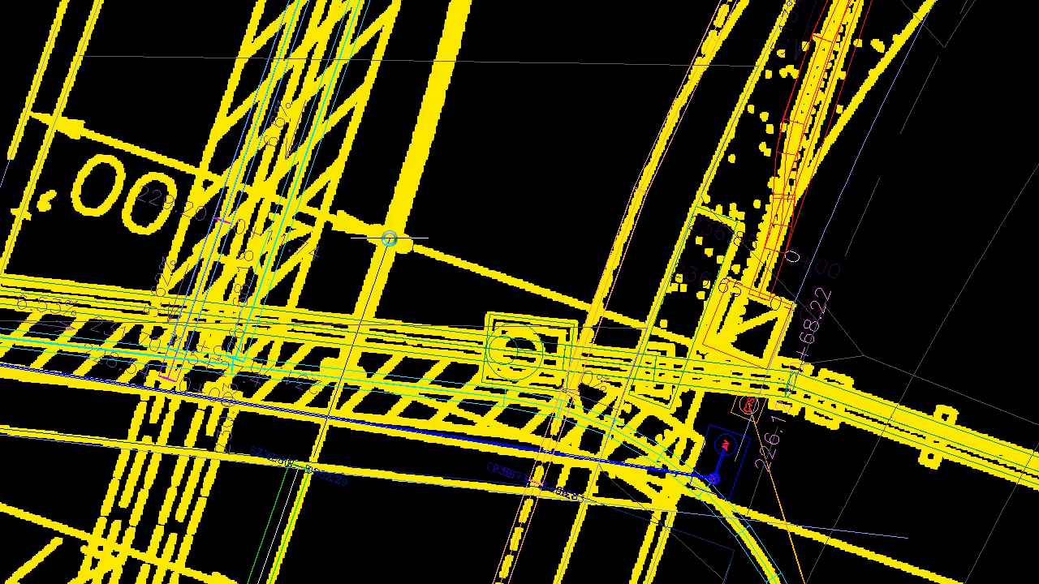
scroll(390, 239, down, 3)
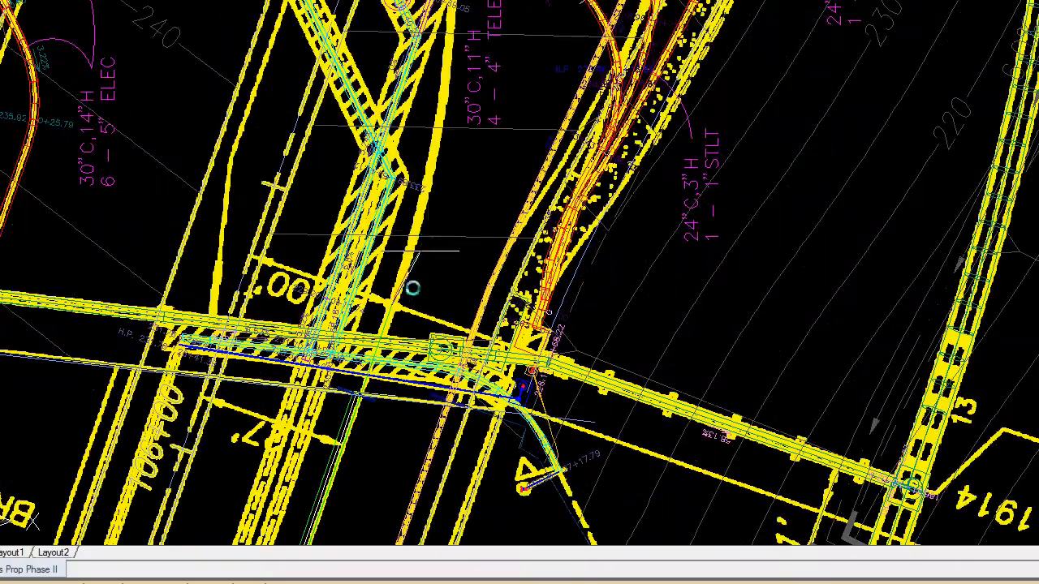
scroll(413, 280, down, 2)
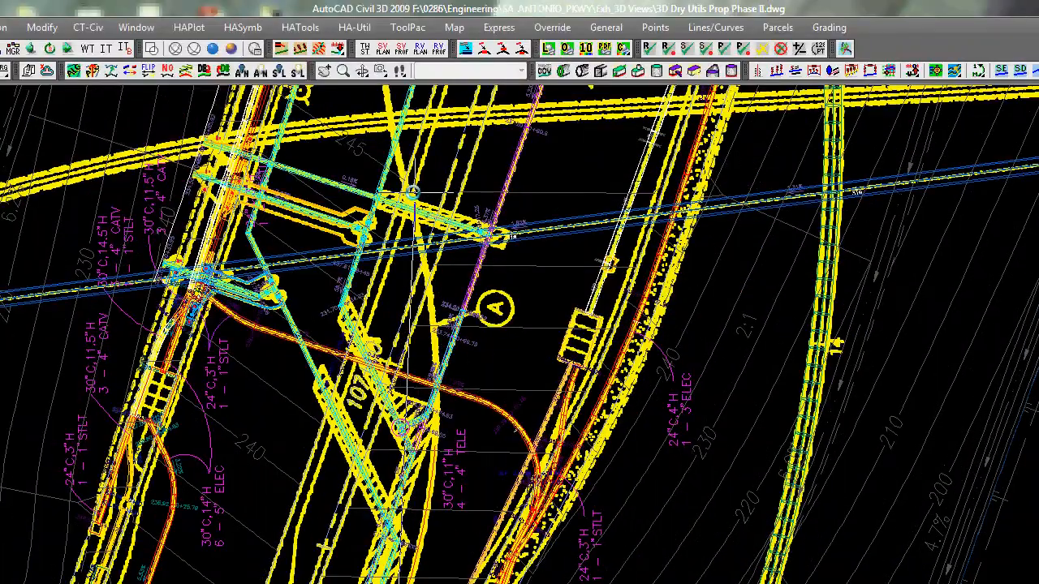
scroll(414, 193, up, 4)
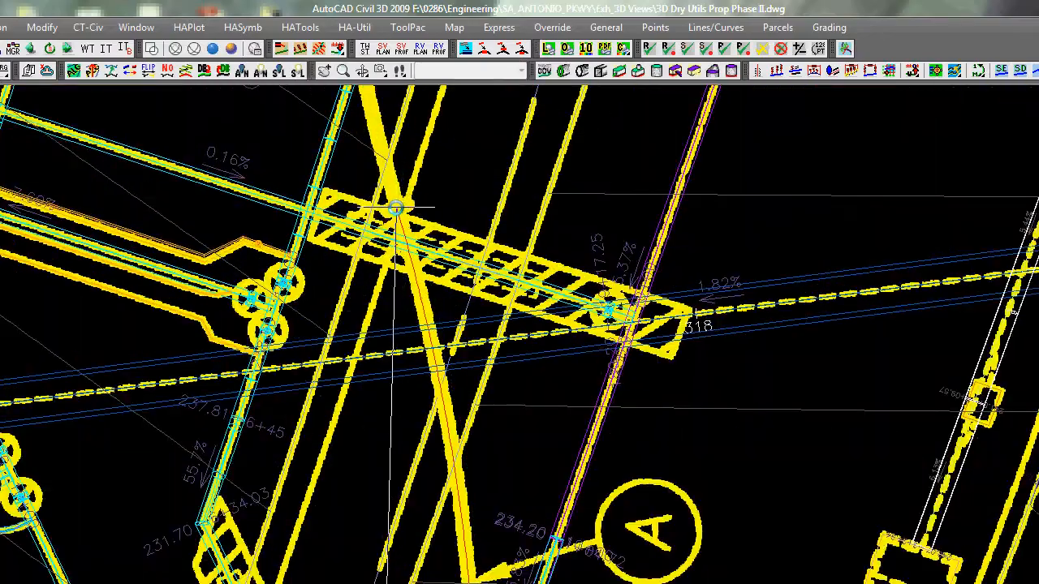
scroll(396, 208, down, 5)
scroll(470, 318, down, 4)
scroll(441, 260, up, 3)
scroll(406, 325, up, 4)
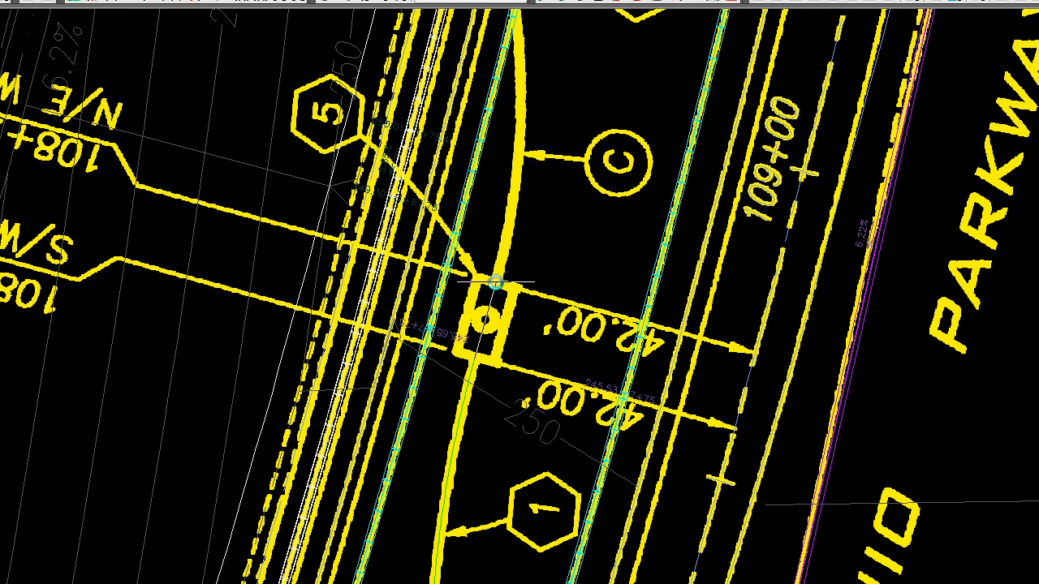
Continue tracing the image's duct line from the manhole past callouts C, 2 and D to the E.C. offset at station 109+62.48
scroll(489, 304, down, 5)
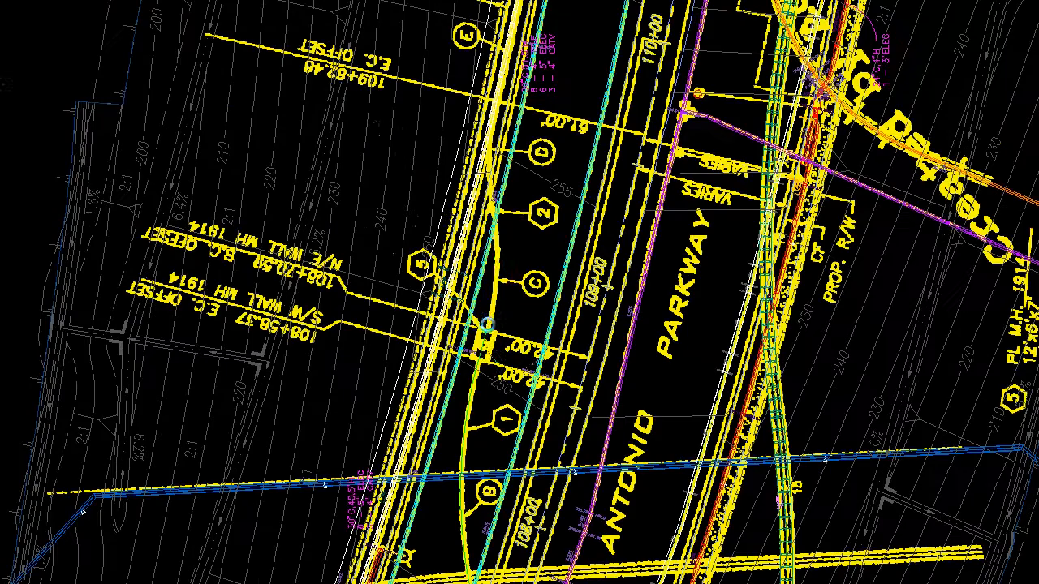
scroll(487, 258, up, 5)
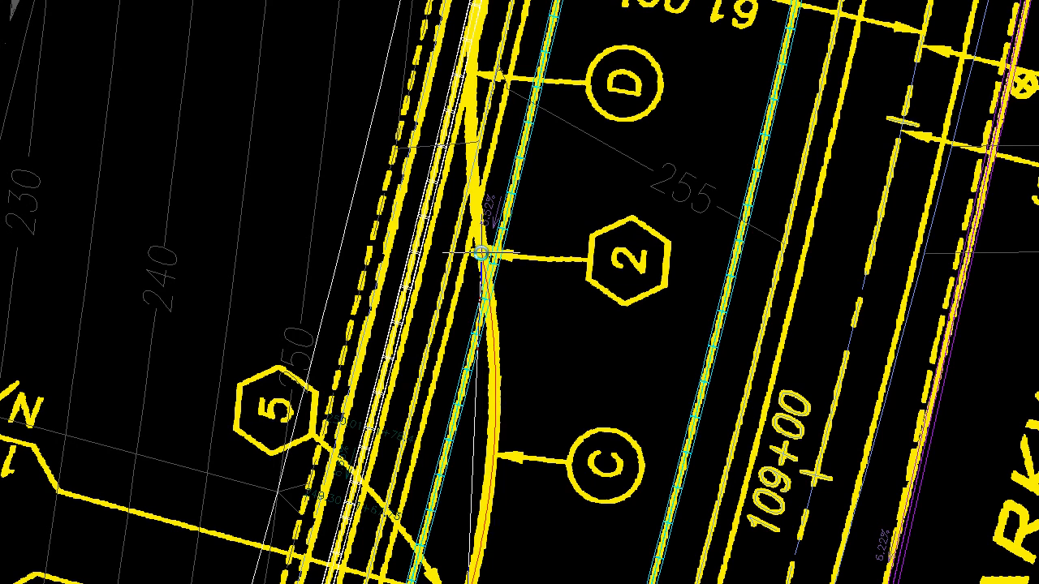
click(482, 252)
middle_drag(513, 454, 513, 378)
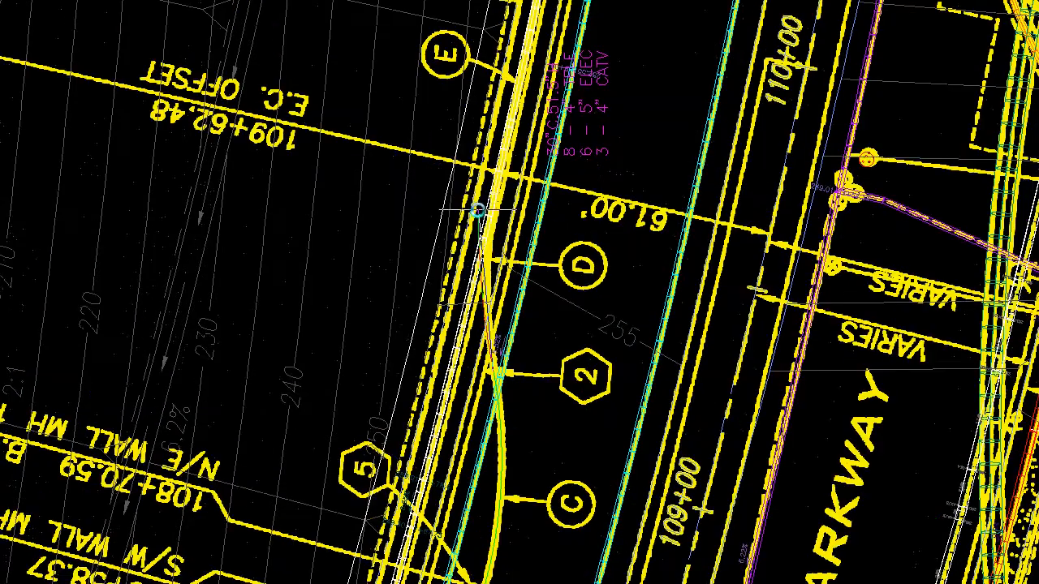
scroll(551, 226, up, 1)
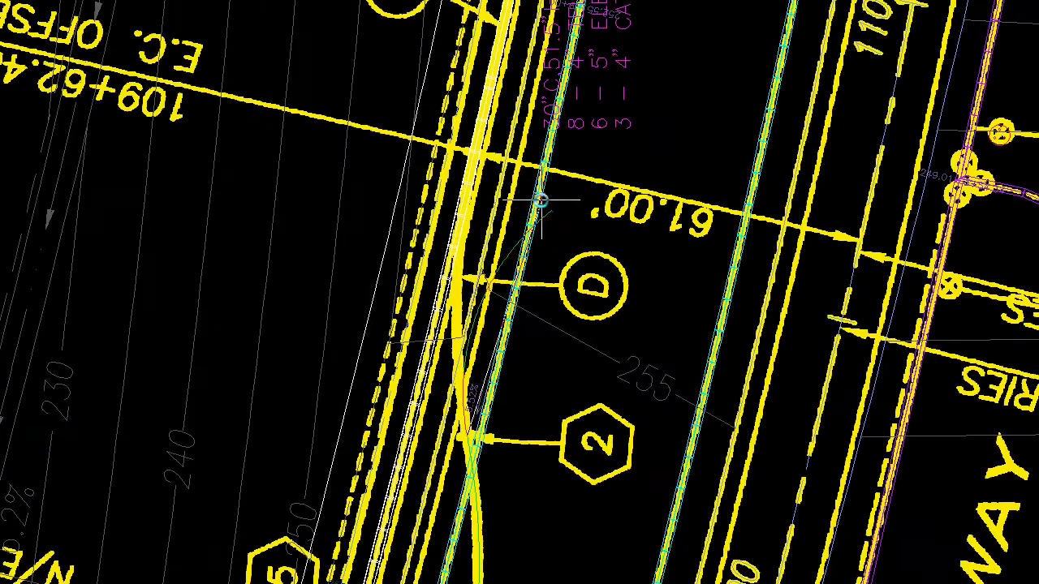
scroll(548, 204, up, 1)
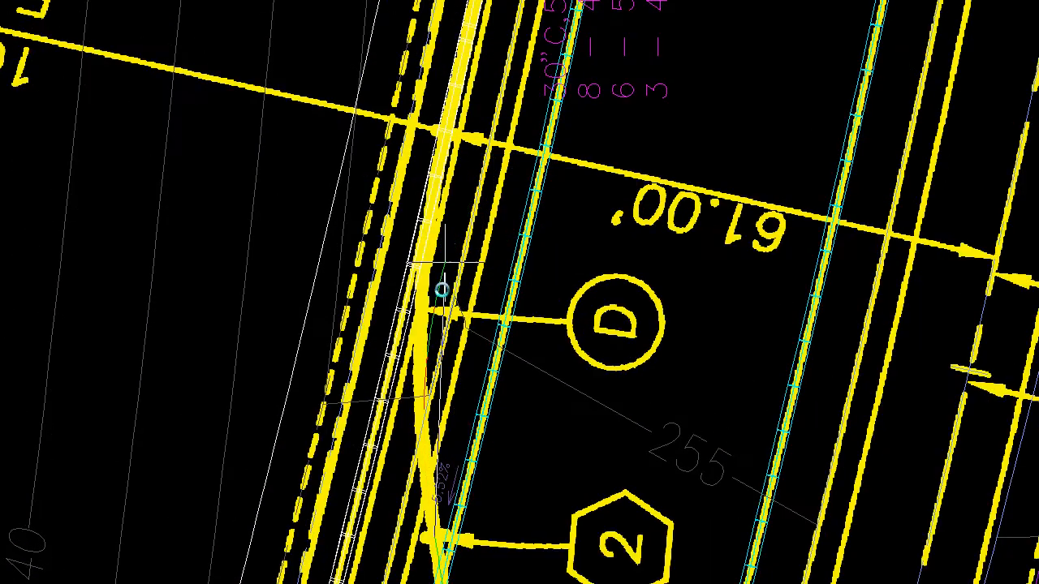
click(432, 375)
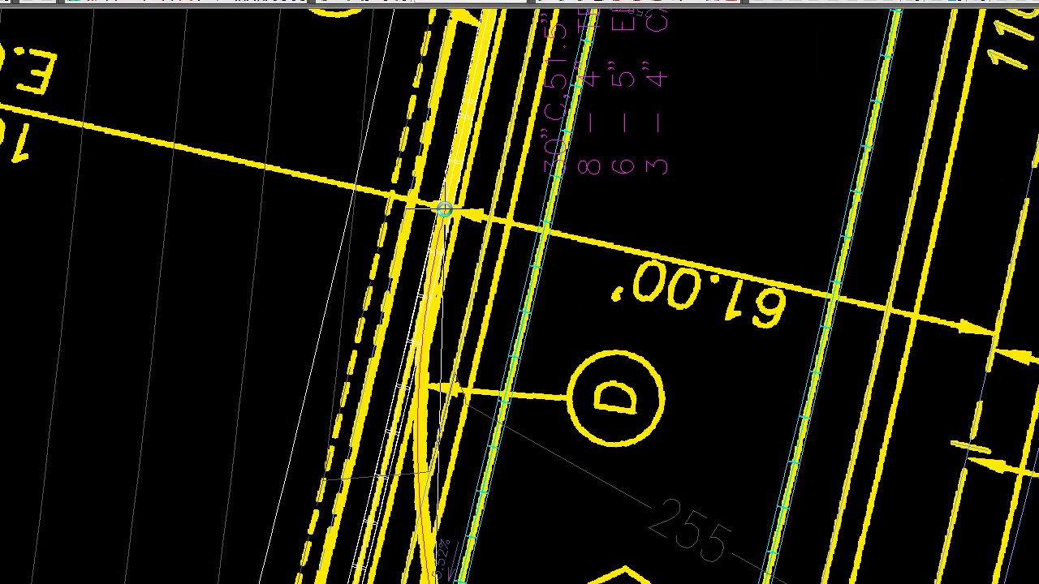
click(445, 209)
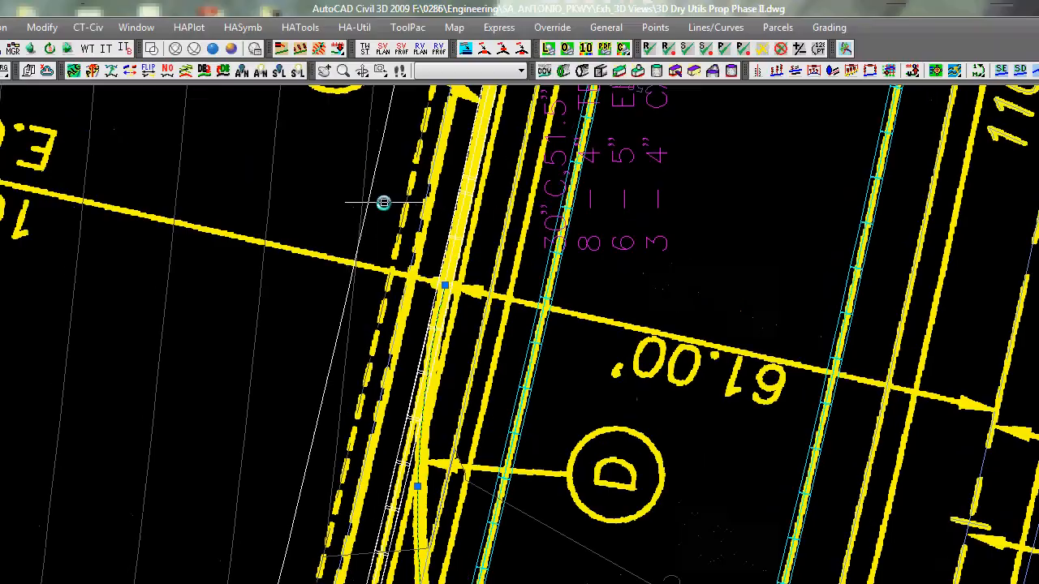
Turn the traced duct polyline into a 3D alignment below the Phase II Road Antonio Prop surface with a cover of 2.5
scroll(385, 138, down, 3)
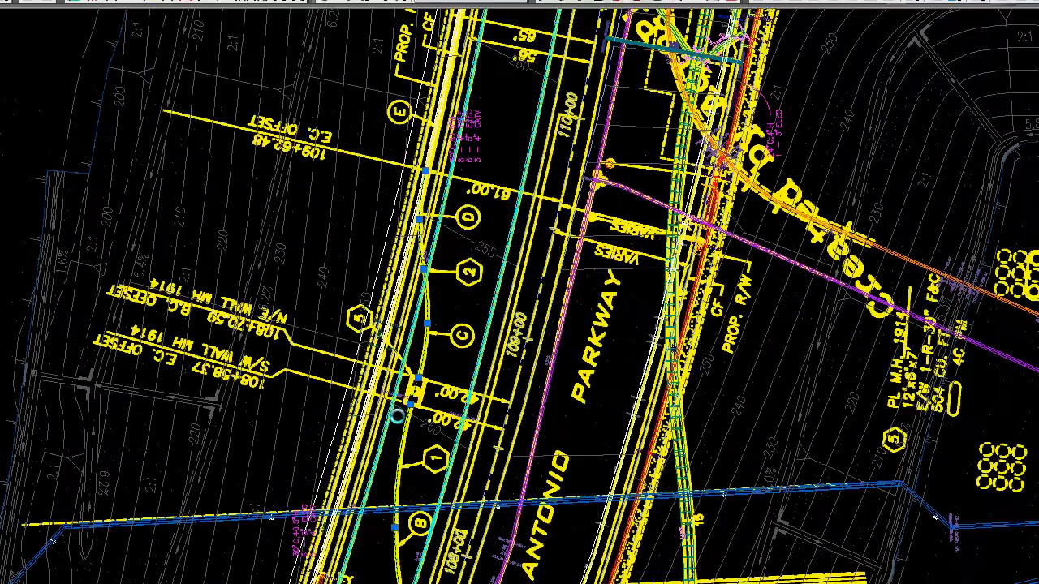
scroll(397, 416, down, 3)
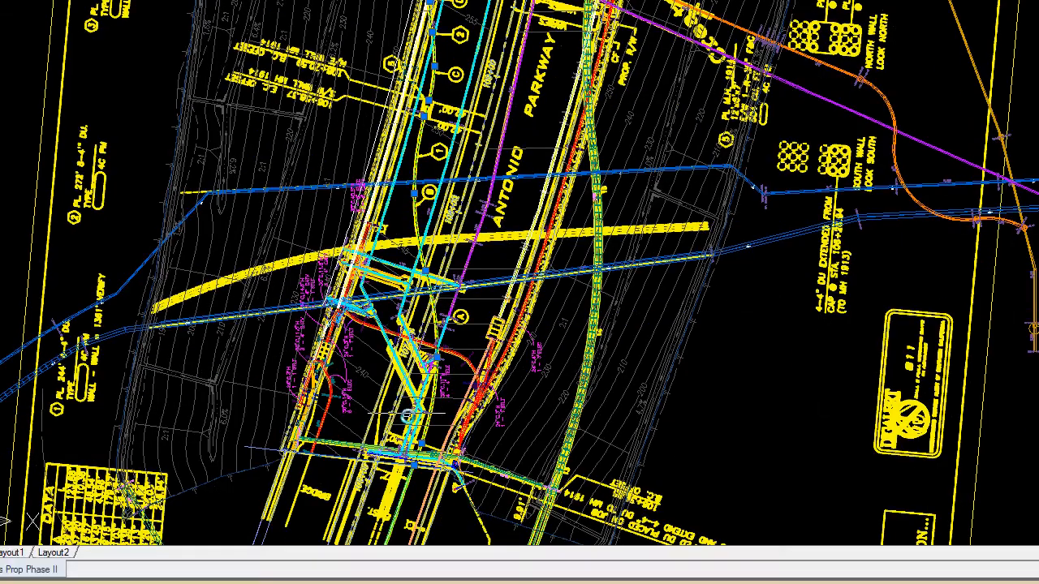
scroll(406, 422, up, 3)
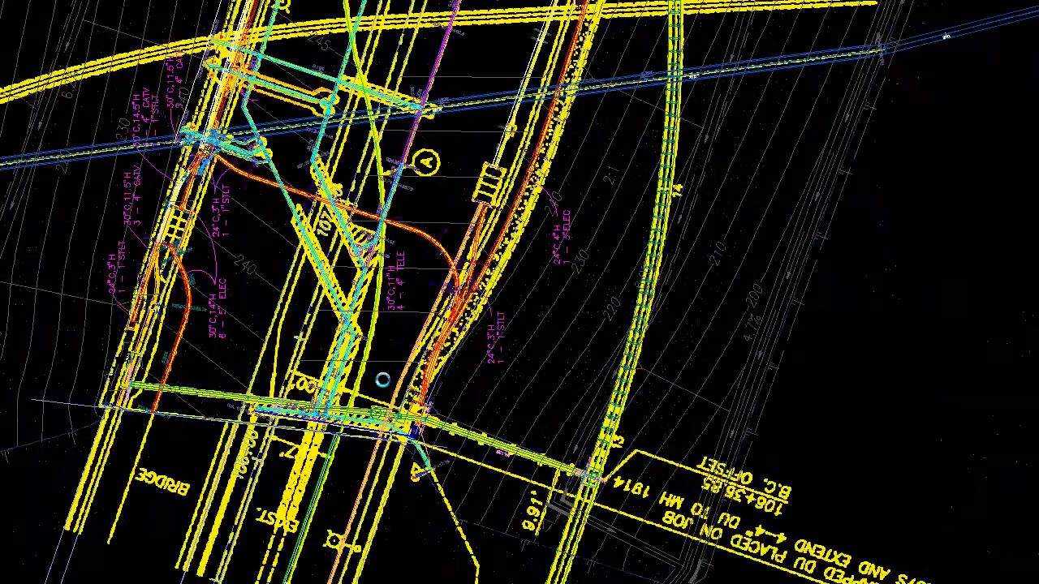
scroll(382, 379, up, 3)
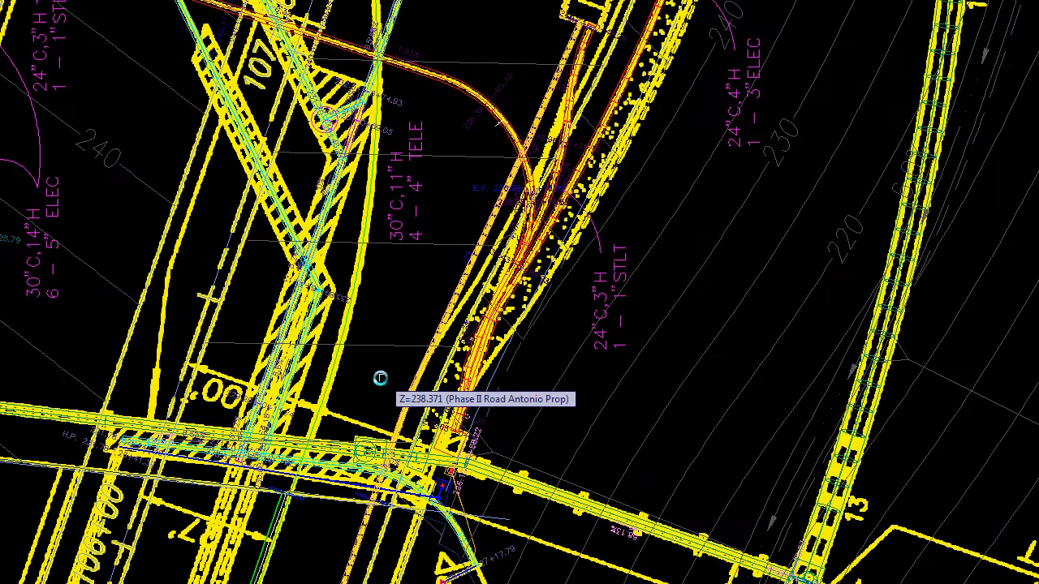
mouse_move(332, 376)
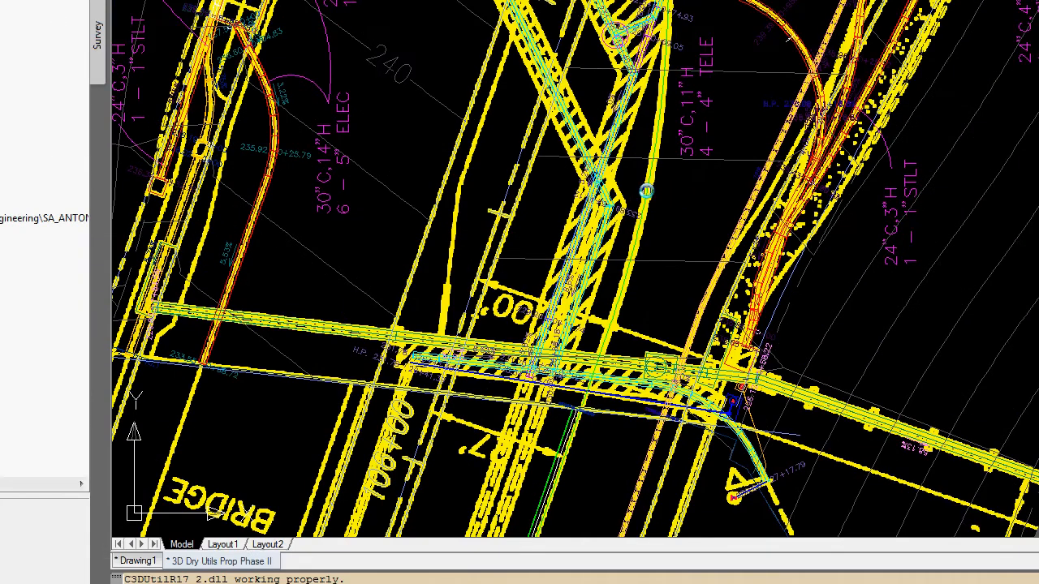
mouse_move(646, 191)
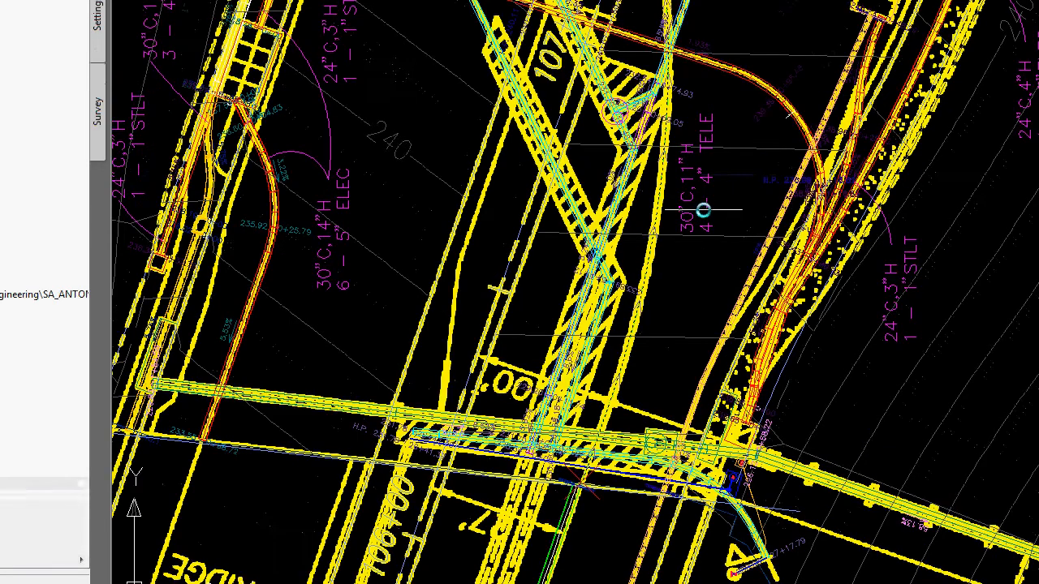
scroll(689, 206, down, 5)
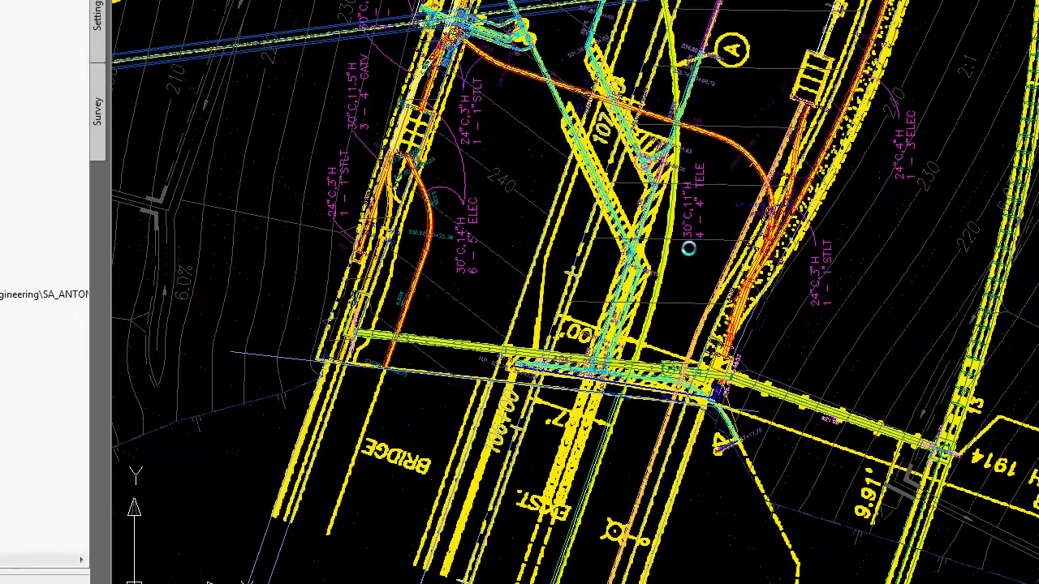
scroll(709, 161, up, 2)
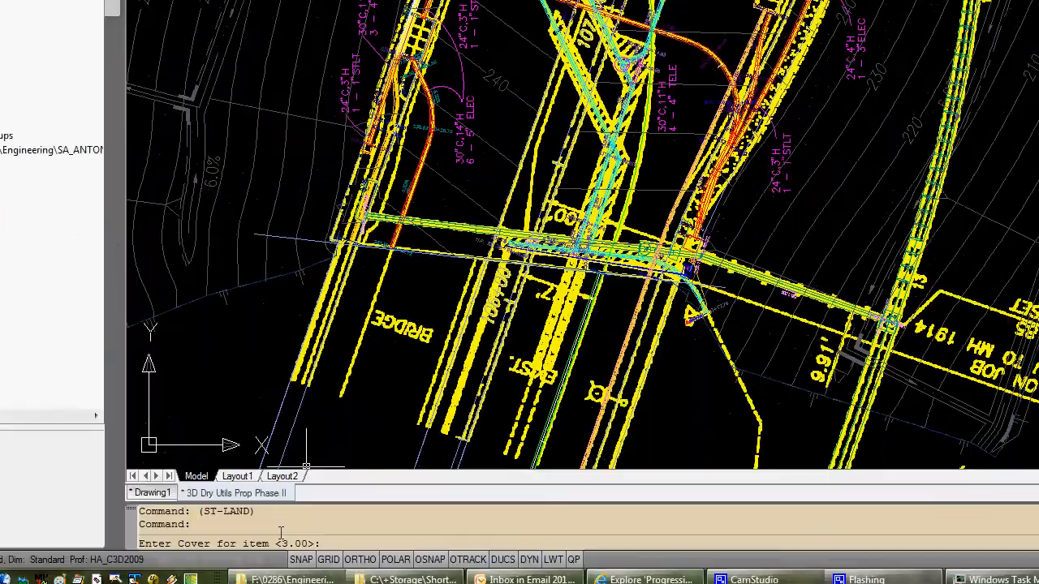
text(2.5)
key(Return)
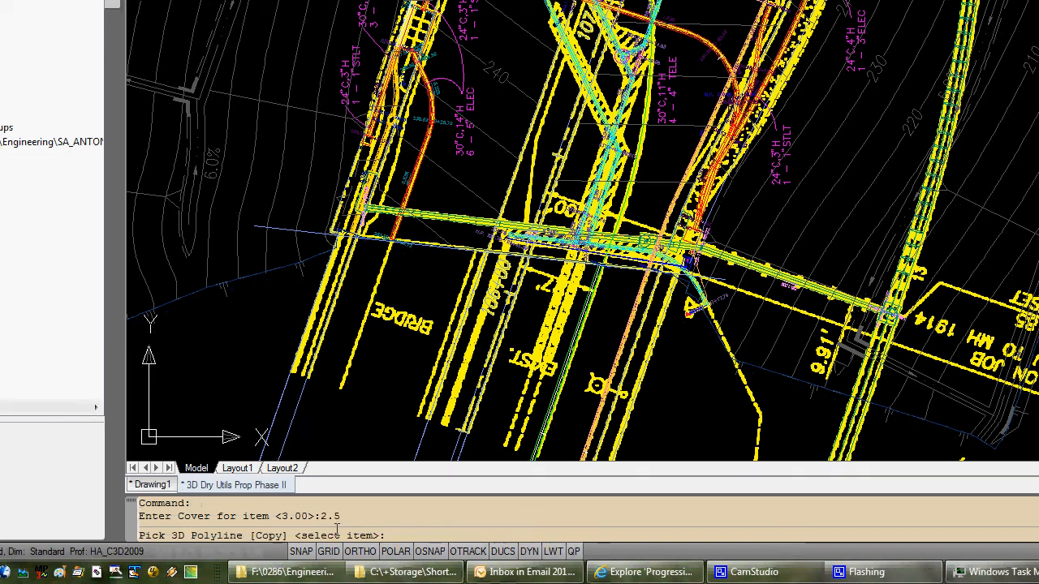
scroll(636, 215, up, 2)
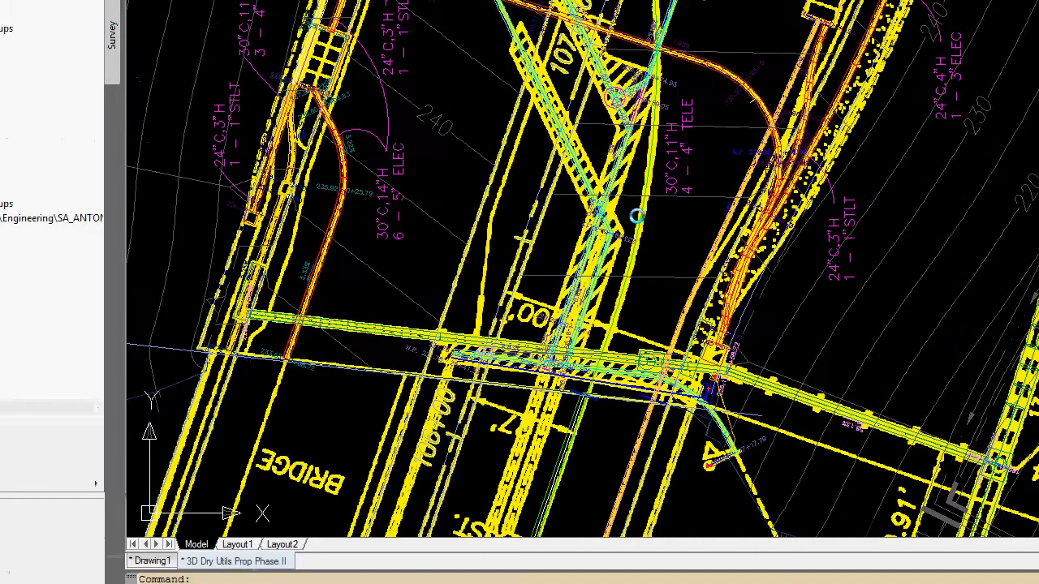
click(739, 199)
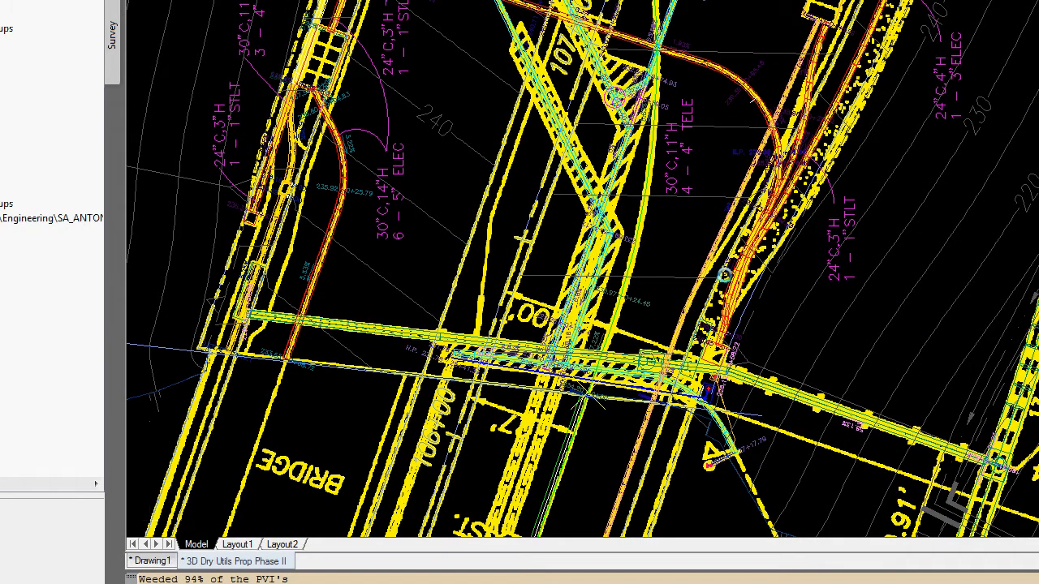
Draw a rectangle beside the manhole at callout 5 and rotate it to match the manhole's orientation
scroll(701, 201, down, 2)
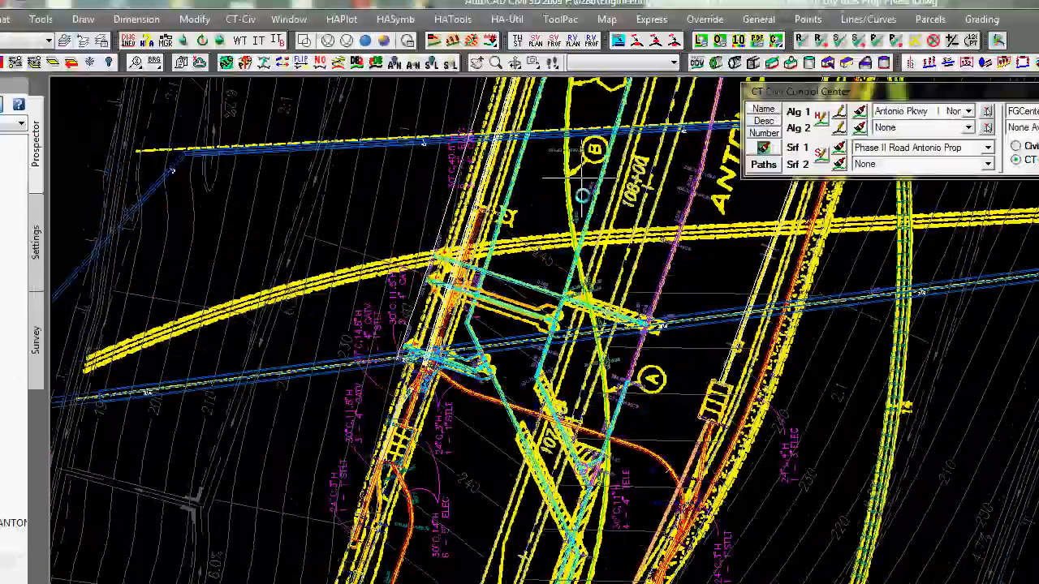
scroll(600, 381, down, 2)
scroll(615, 154, up, 5)
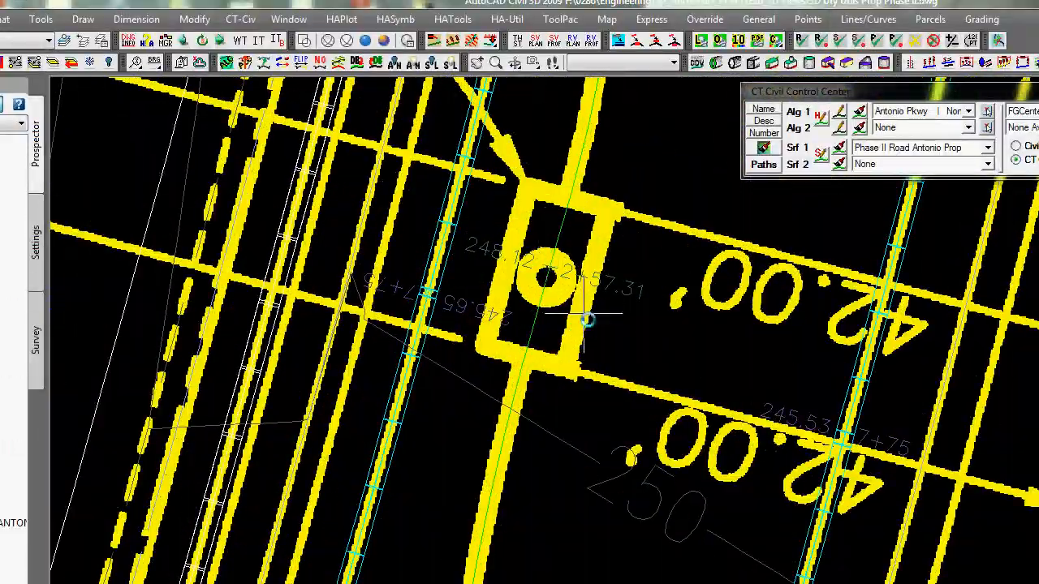
mouse_move(627, 353)
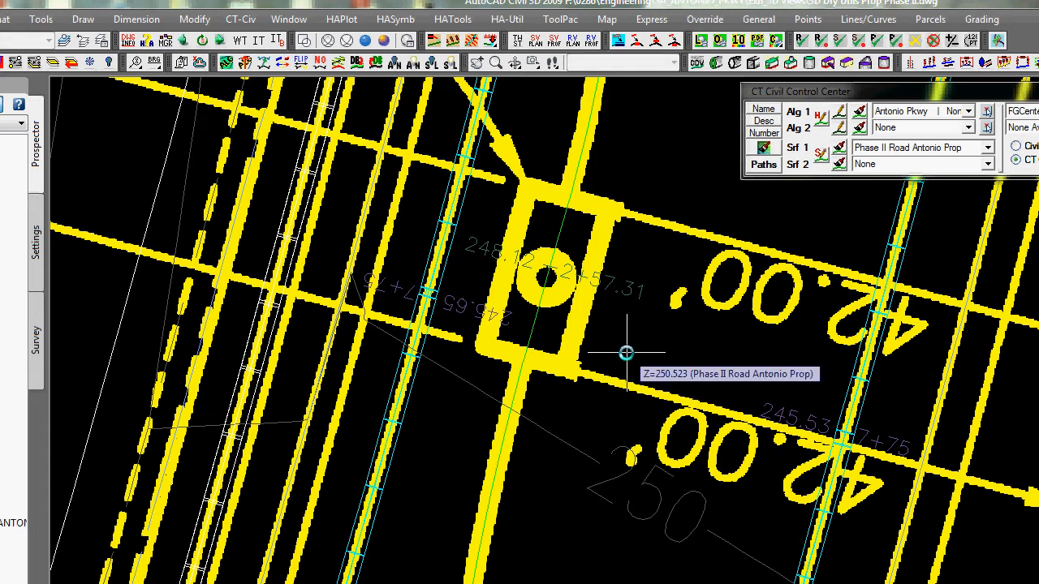
click(627, 353)
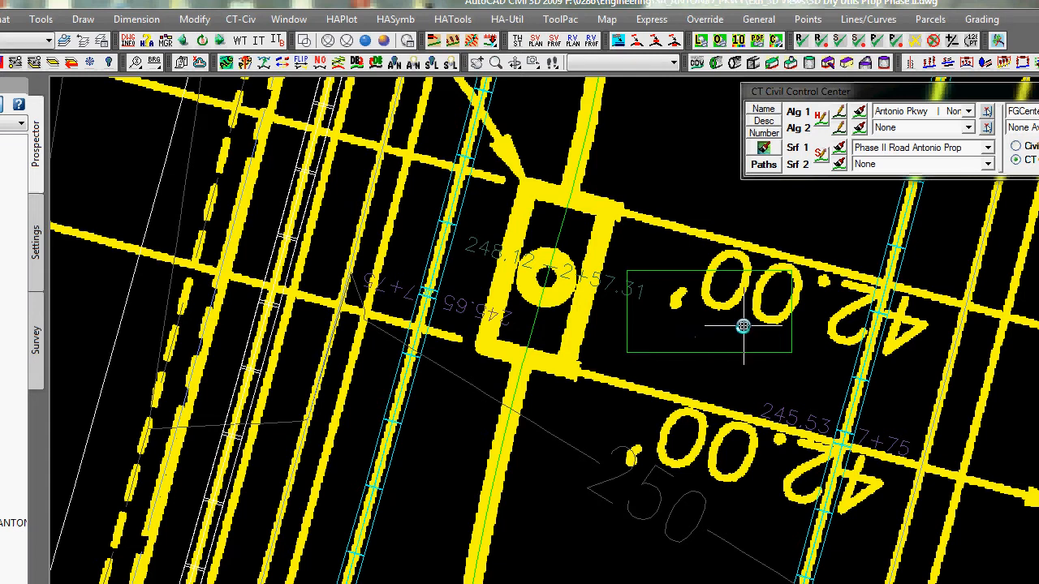
click(689, 338)
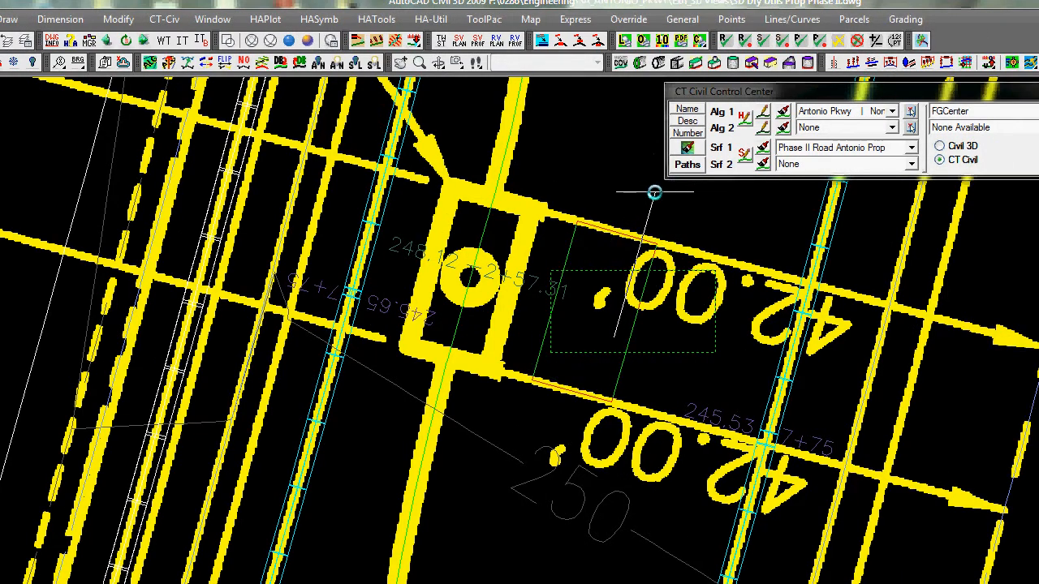
click(654, 192)
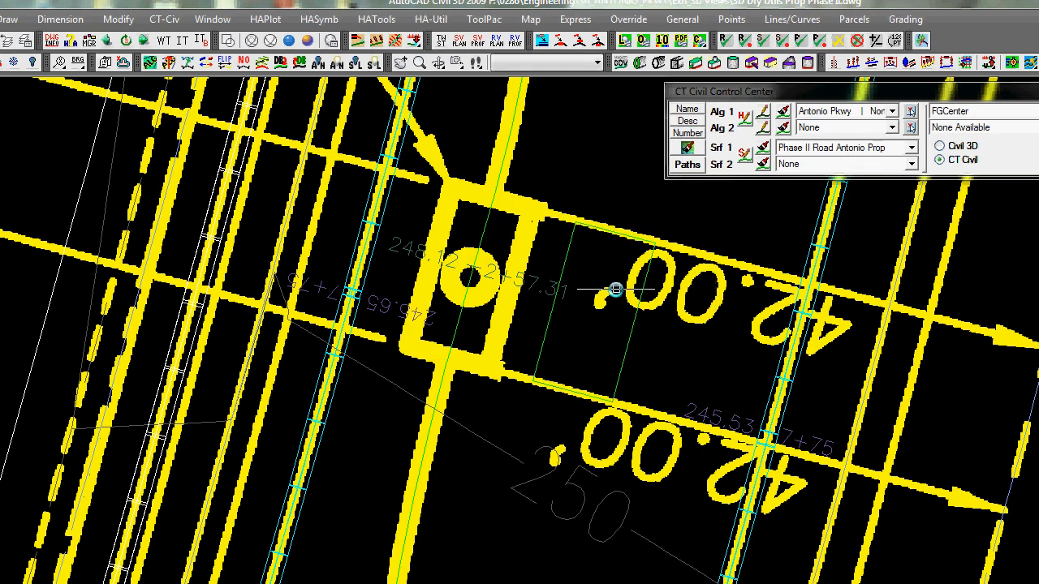
Move the rotated rectangle onto the manhole outline at callout 5
key(m)
key(space)
click(648, 355)
click(617, 342)
key(space)
click(703, 352)
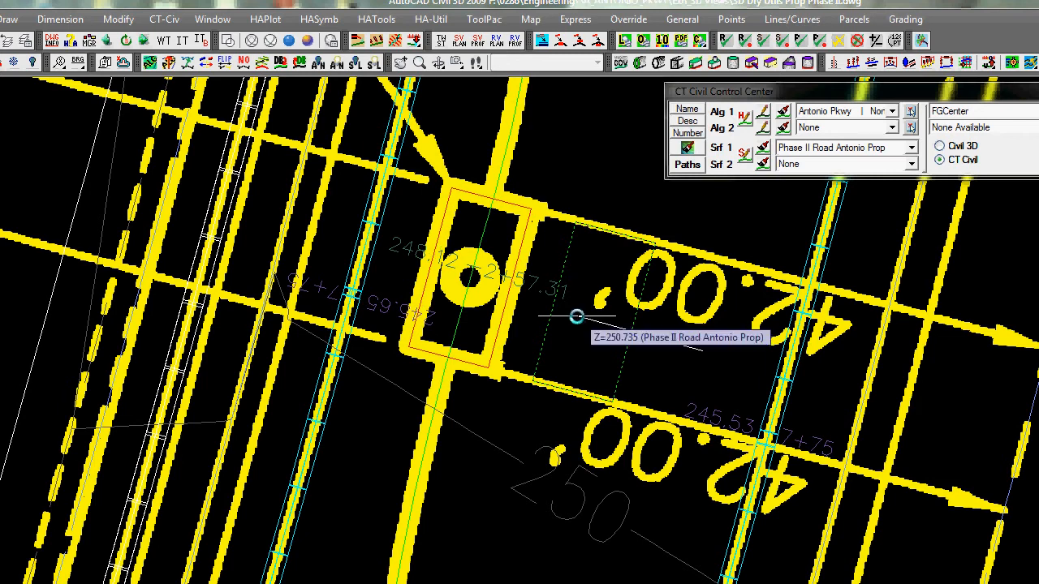
click(577, 315)
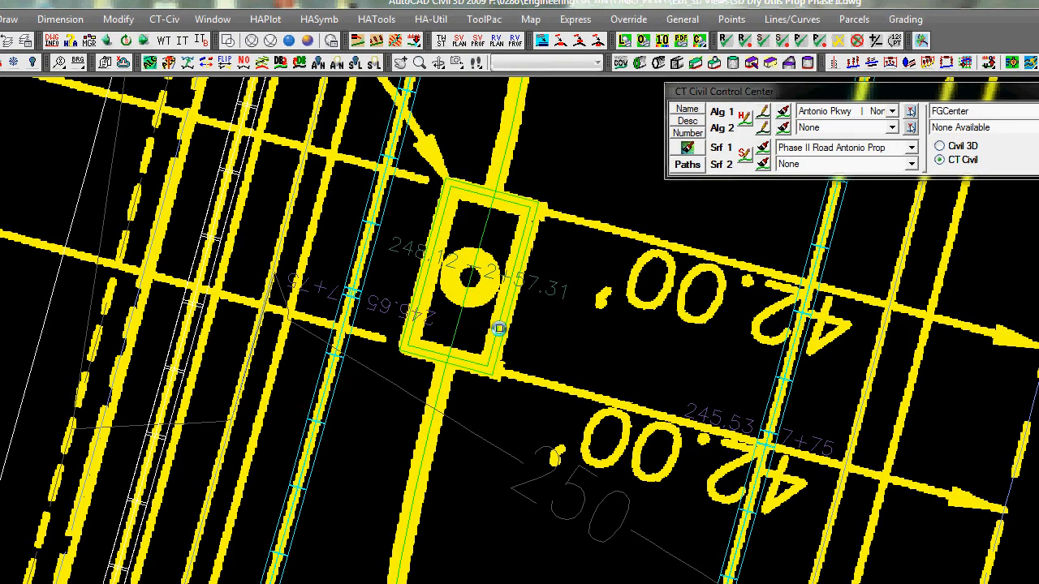
Create a utility vault from the manhole outline at callout 5 using Box at Surf to Depth
scroll(519, 389, down, 2)
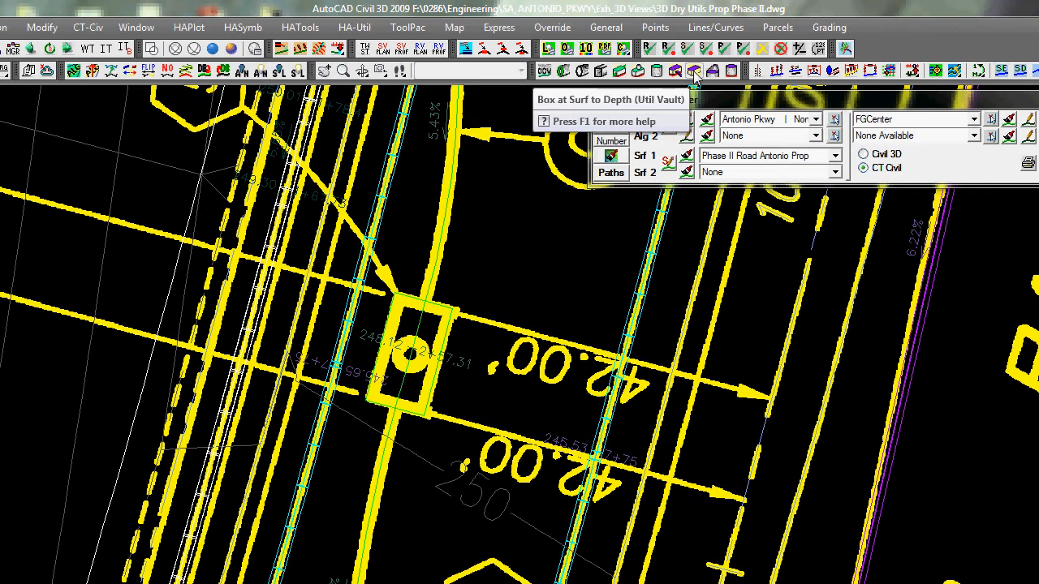
click(696, 75)
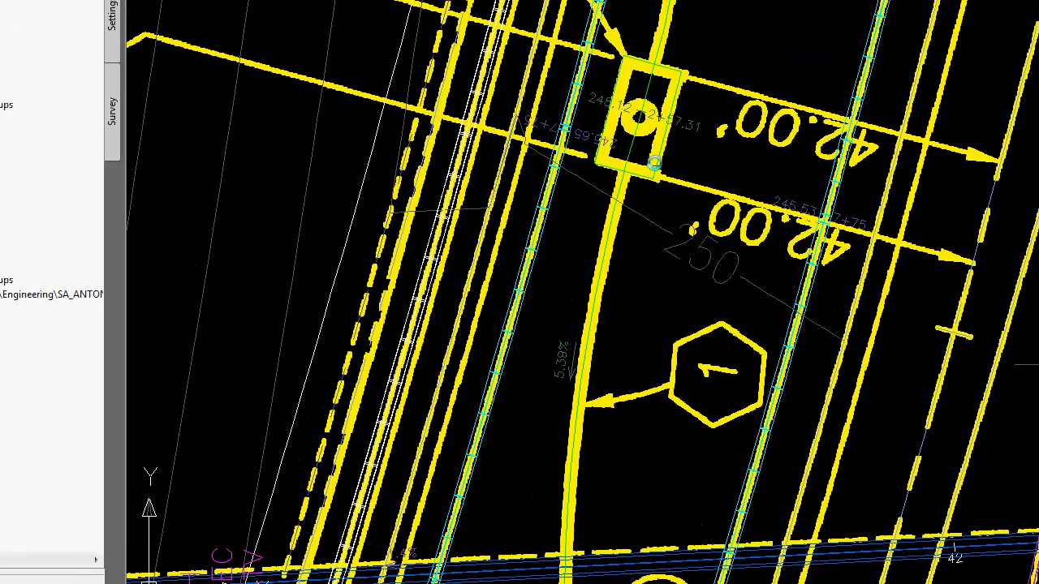
scroll(605, 299, down, 4)
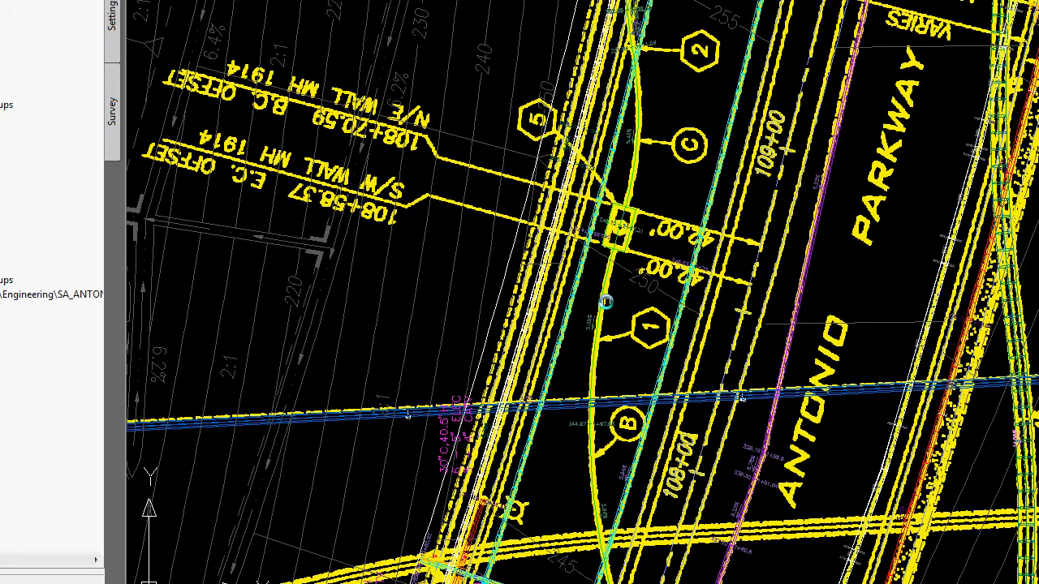
scroll(673, 291, down, 5)
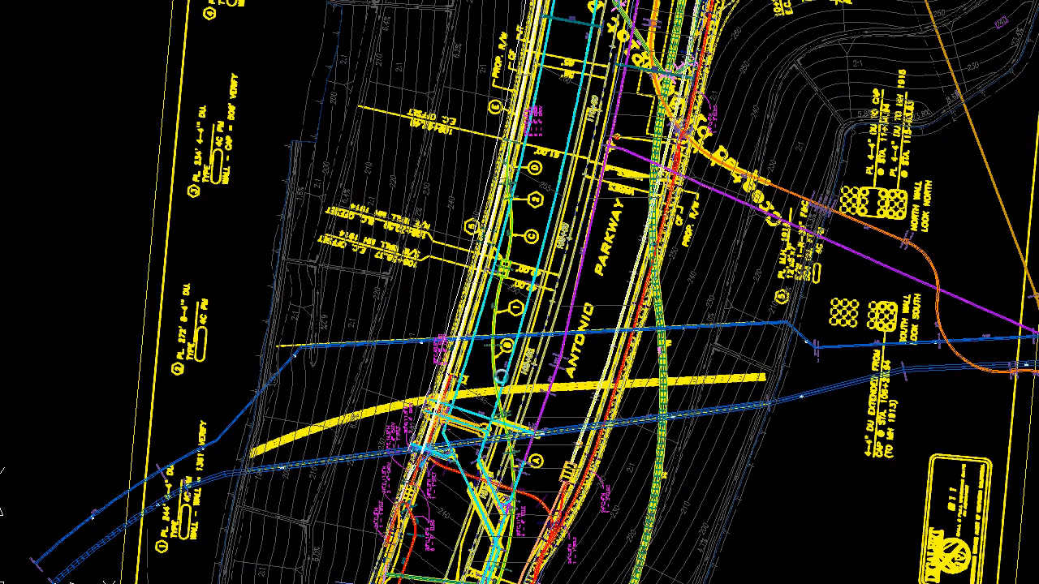
scroll(491, 432, down, 2)
scroll(536, 416, up, 3)
scroll(537, 106, up, 2)
scroll(404, 331, up, 8)
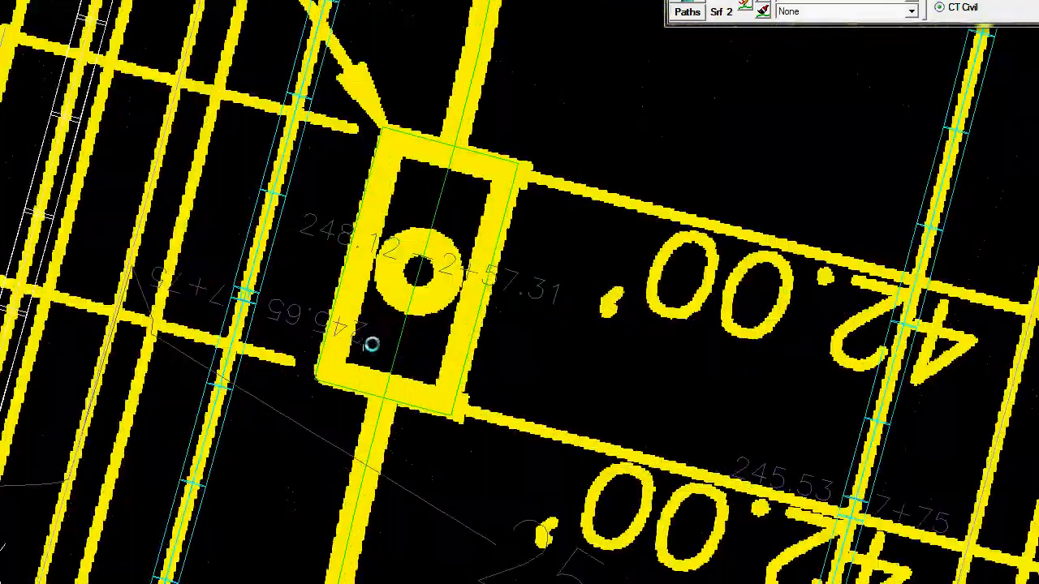
Define the traced duct's 3D alignment as a conduit bank with a height of .92 feet
scroll(749, 389, down, 2)
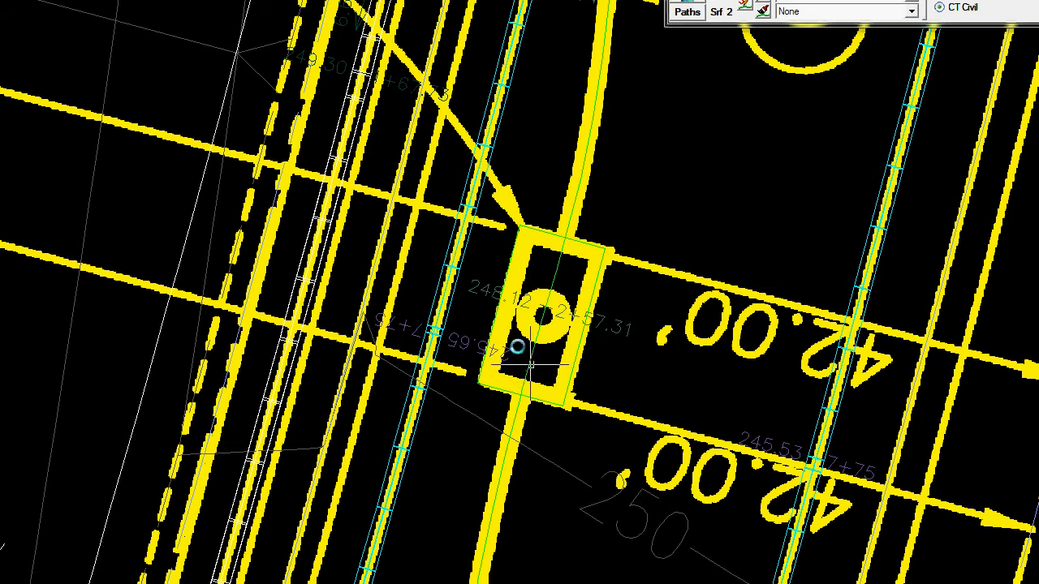
scroll(676, 504, down, 6)
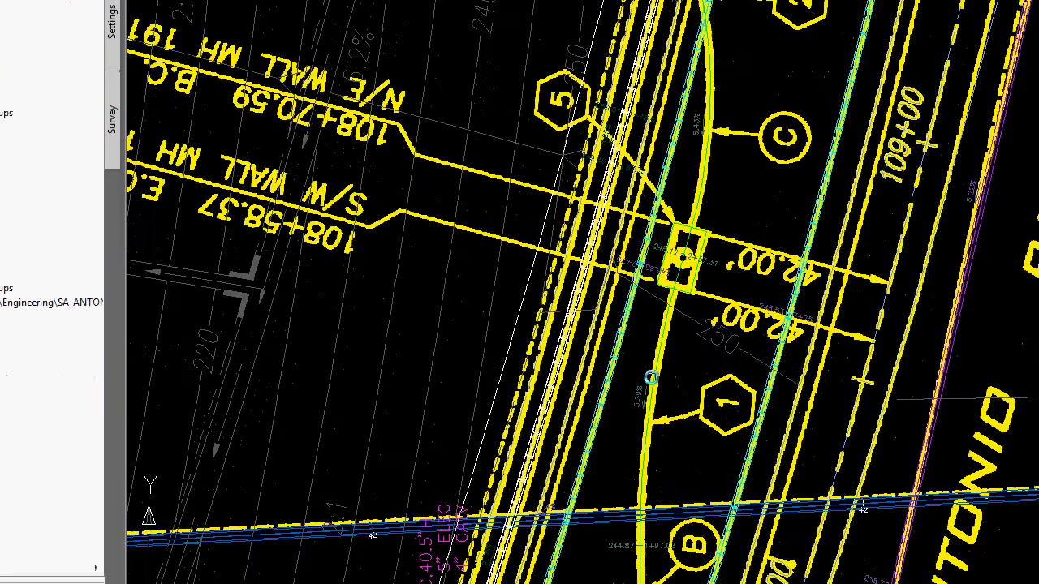
mouse_move(654, 375)
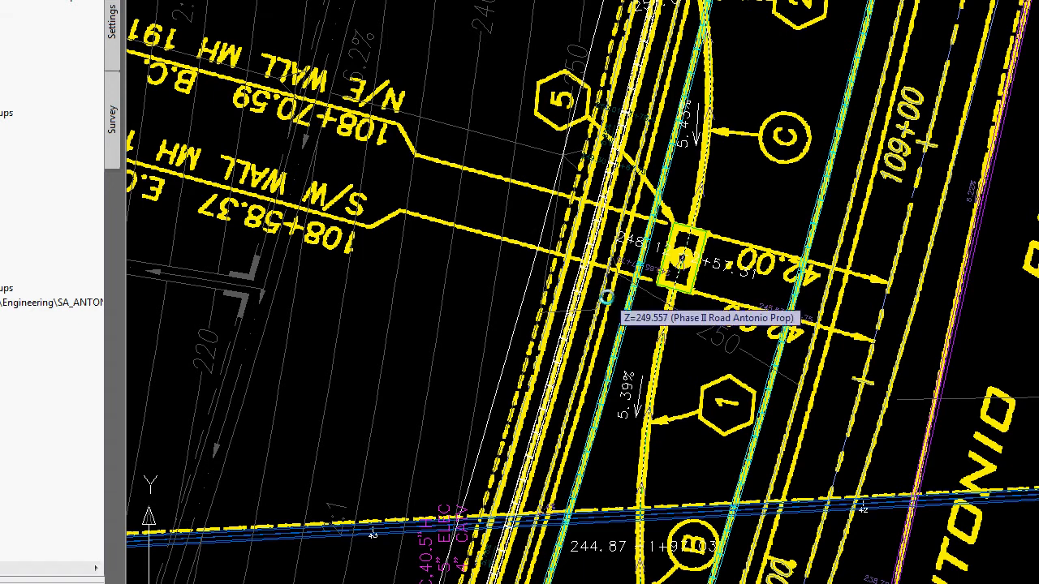
double_click(607, 297)
click(557, 195)
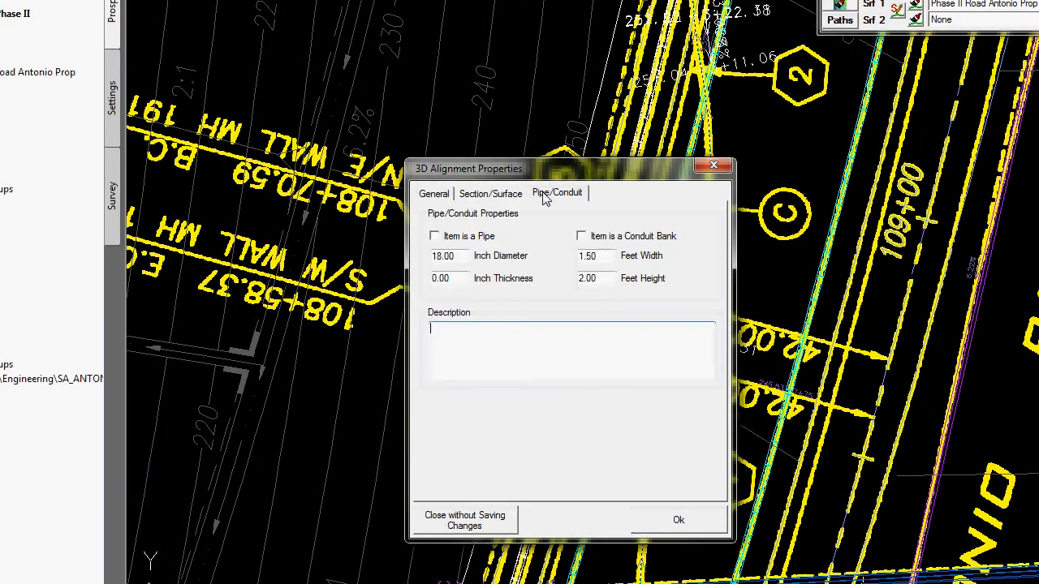
click(581, 236)
drag(614, 279, 552, 280)
key(BackSpace)
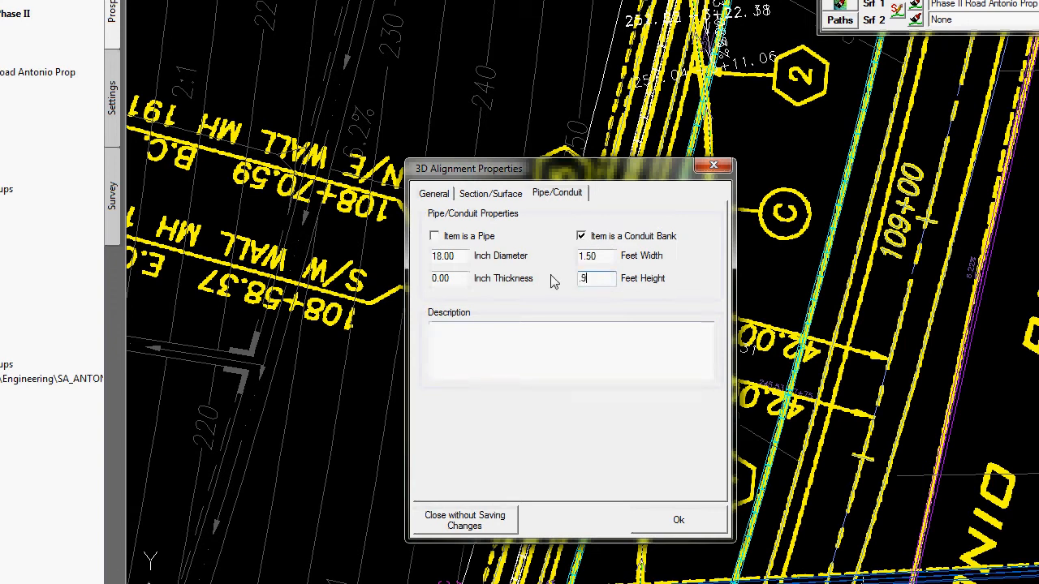
text(.92)
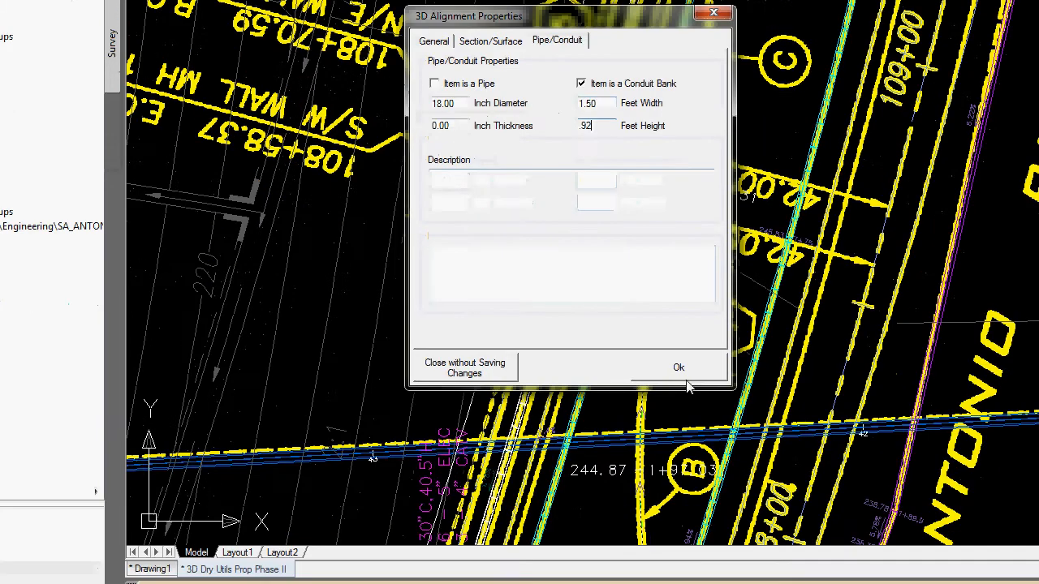
click(678, 520)
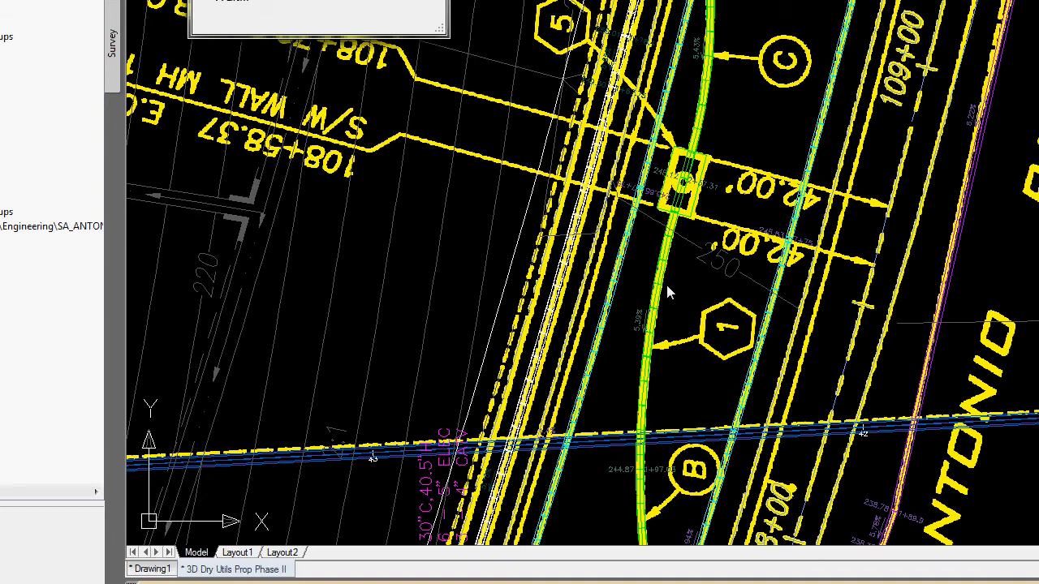
Detach the scanned plan image LE(33)7785721 L-2 REV-8 400dpi from the drawing
scroll(702, 204, up, 5)
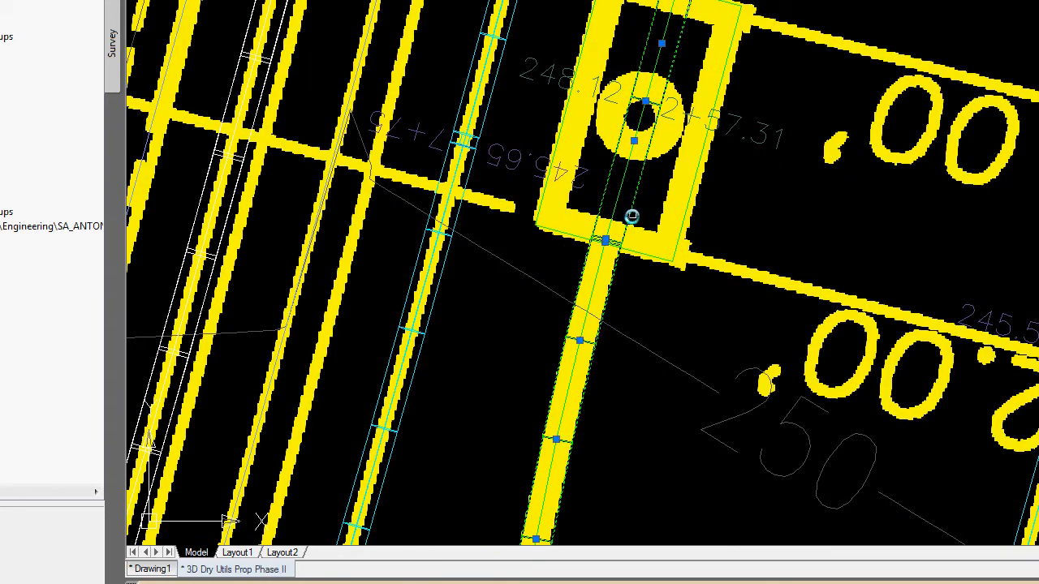
scroll(629, 210, up, 3)
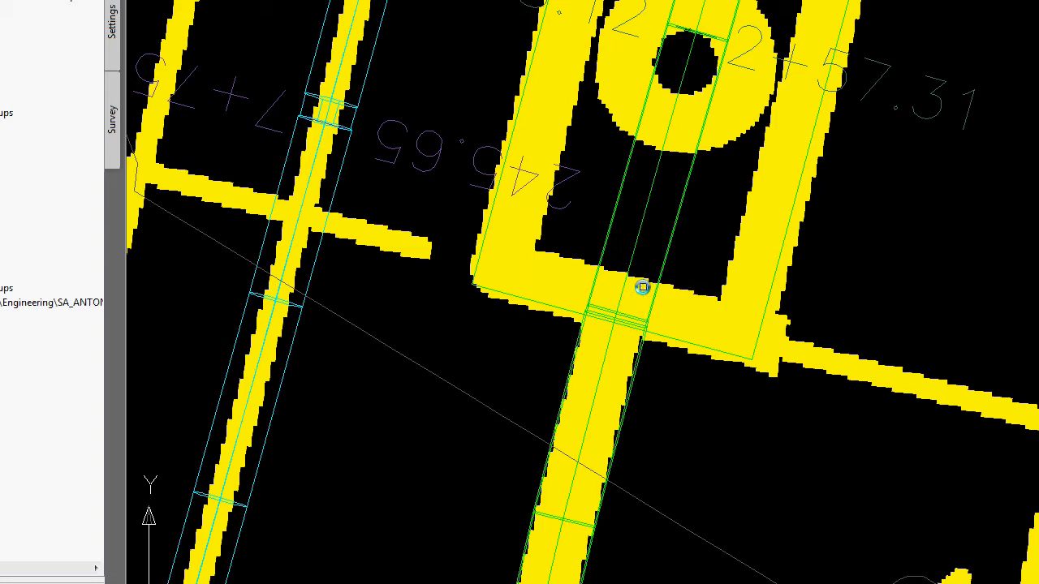
scroll(640, 290, down, 1)
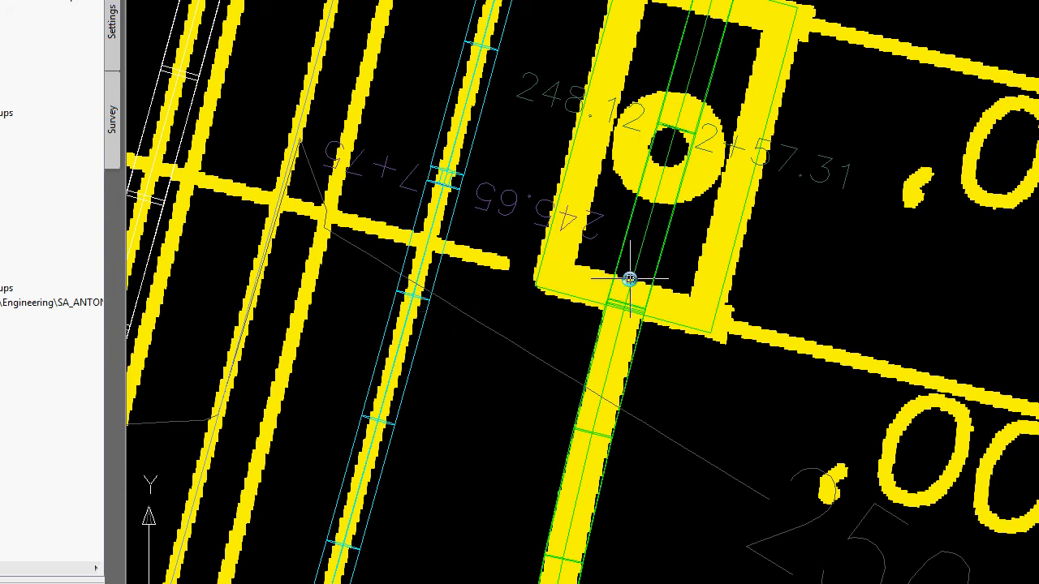
scroll(585, 336, down, 1)
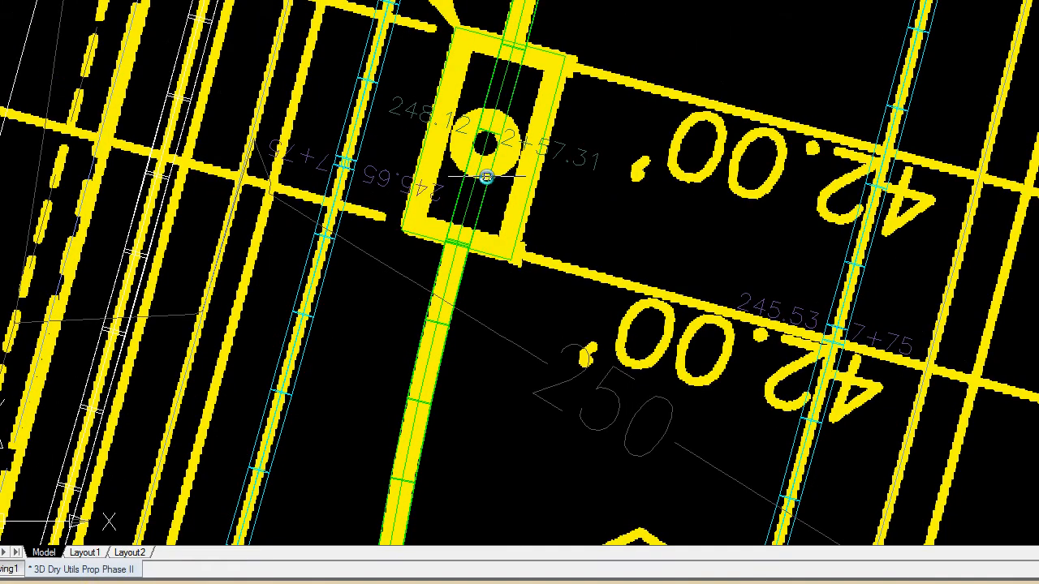
scroll(548, 154, down, 4)
scroll(526, 218, down, 4)
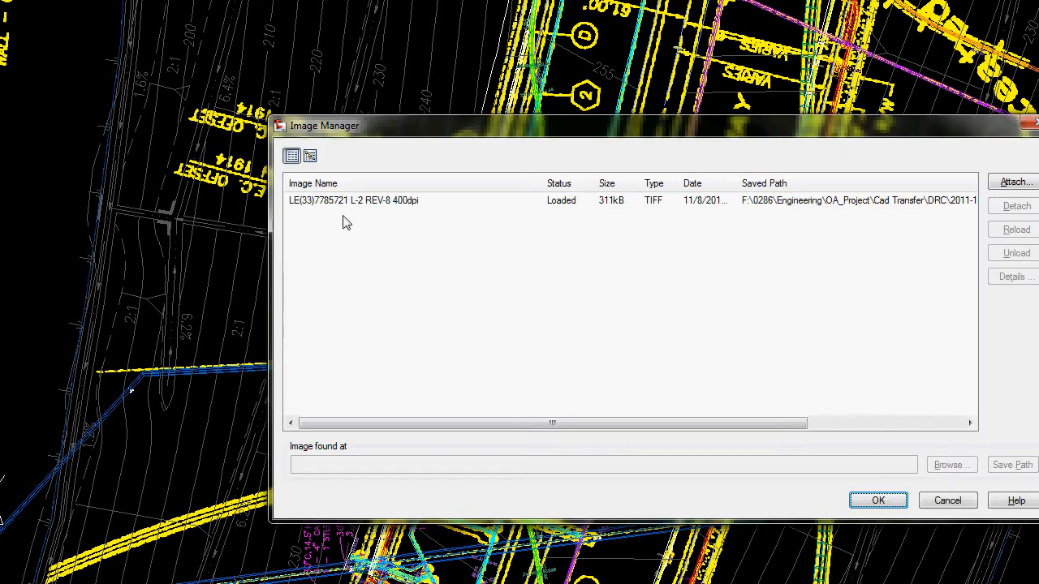
click(350, 201)
click(784, 208)
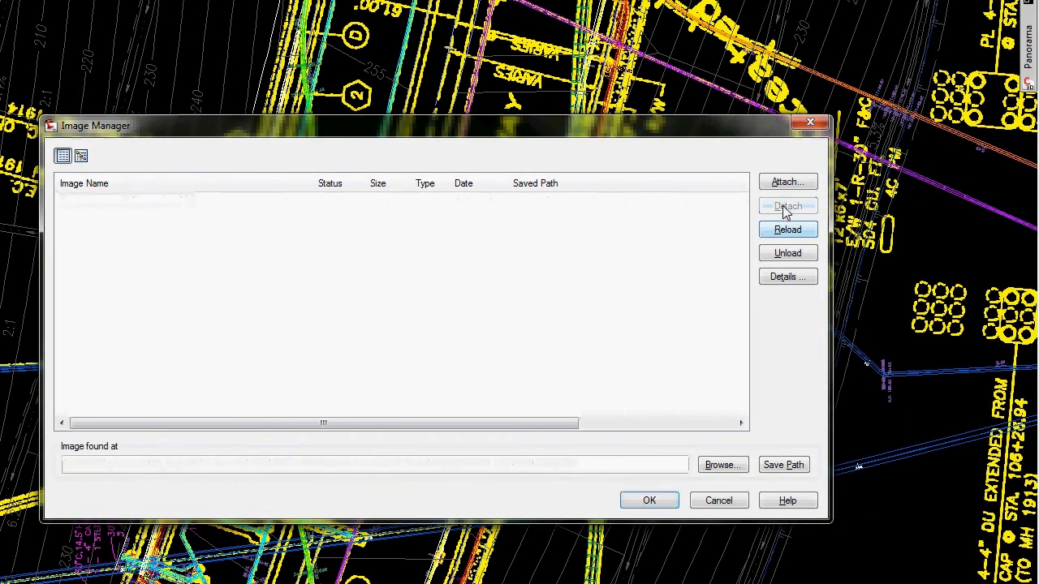
click(650, 349)
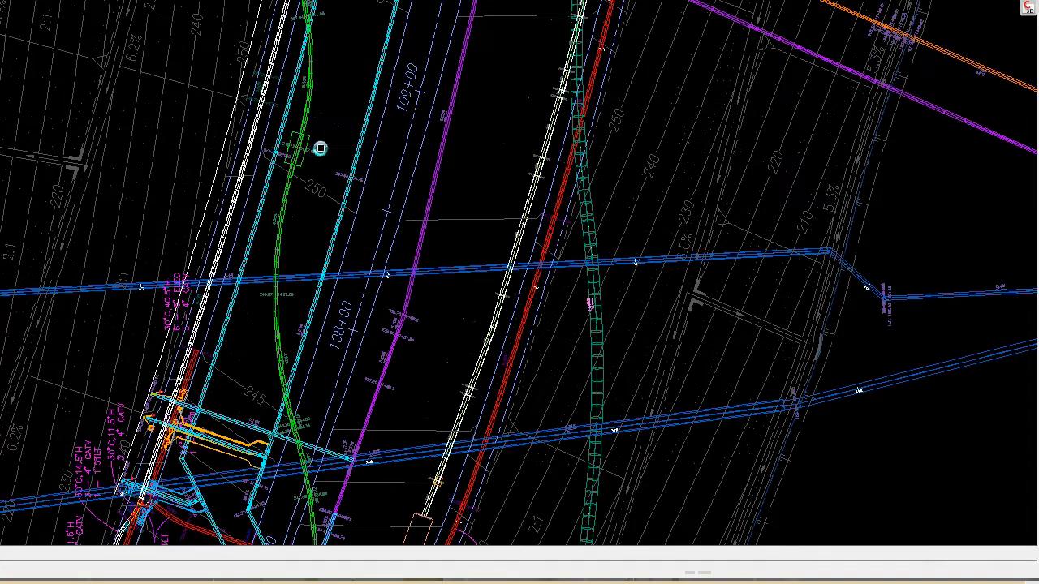
Orbit the whole utility model into a 3D view and hide the flat road alignment linework
scroll(306, 166, down, 3)
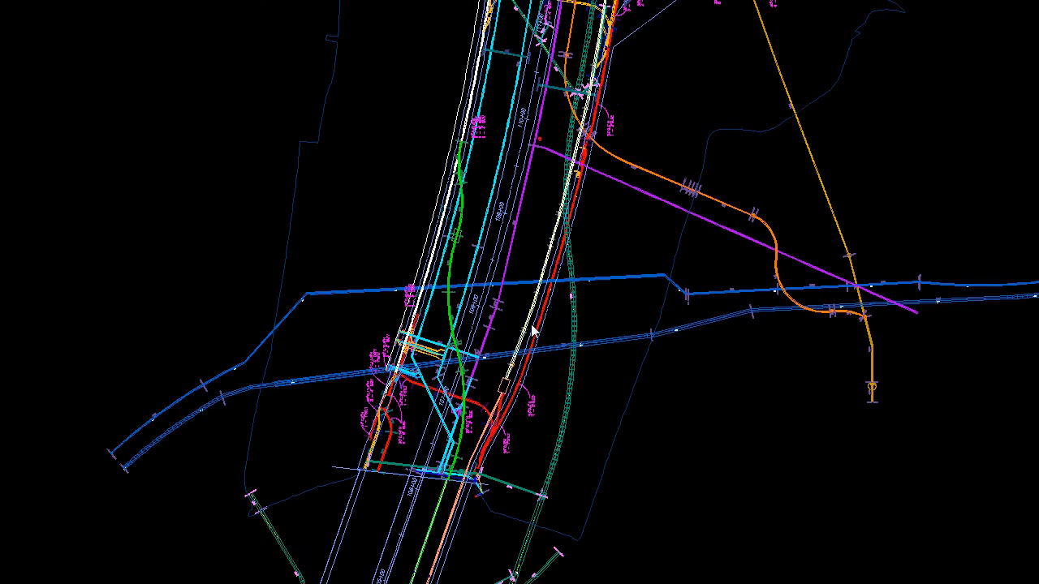
mouse_move(585, 381)
shift+middle_down()
mouse_move(388, 288)
mouse_move(470, 374)
mouse_move(626, 200)
mouse_move(487, 220)
mouse_move(309, 339)
shift+middle_up()
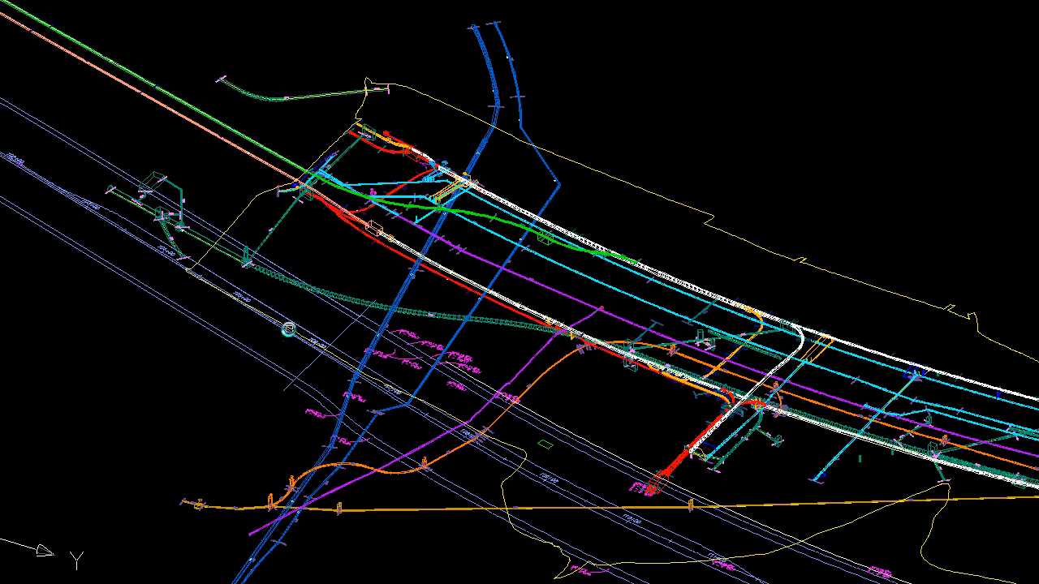
click(299, 325)
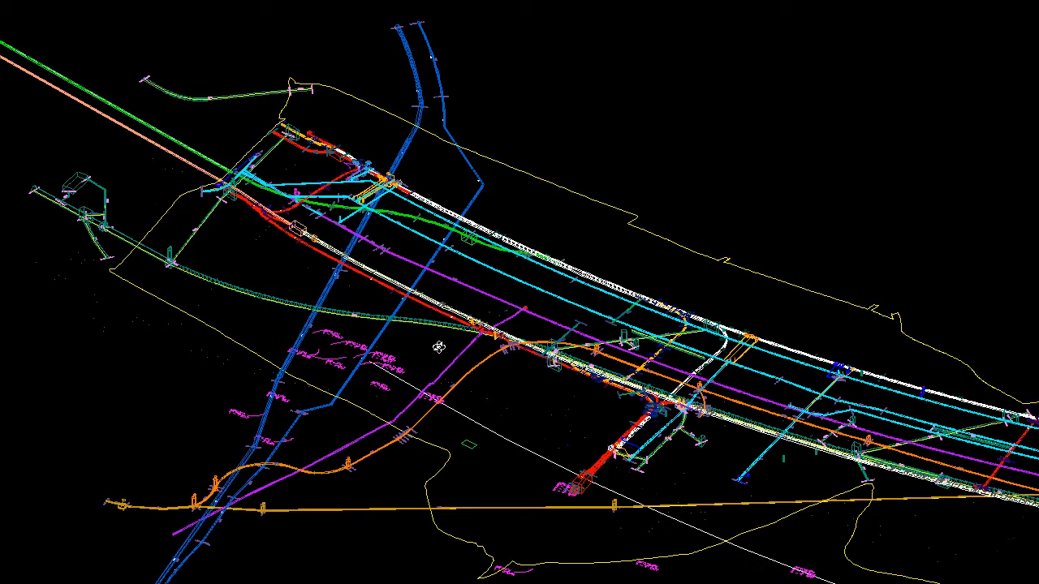
Orbit the 3D utility model to face along the new green duct bank and display it shaded
mouse_move(439, 348)
shift+middle_down()
mouse_move(387, 309)
mouse_move(280, 319)
shift+middle_up()
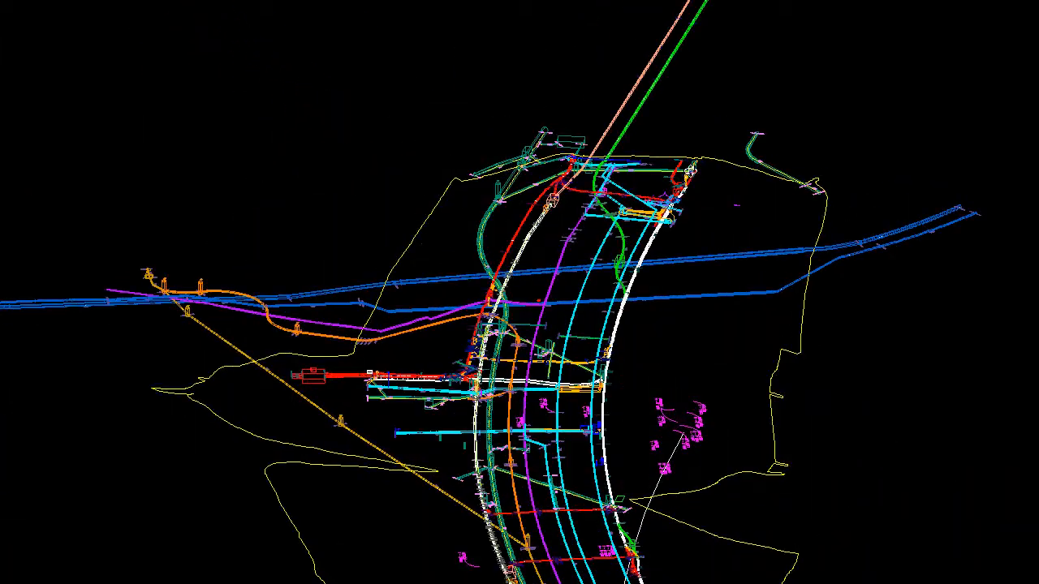
scroll(652, 213, up, 6)
scroll(592, 317, up, 8)
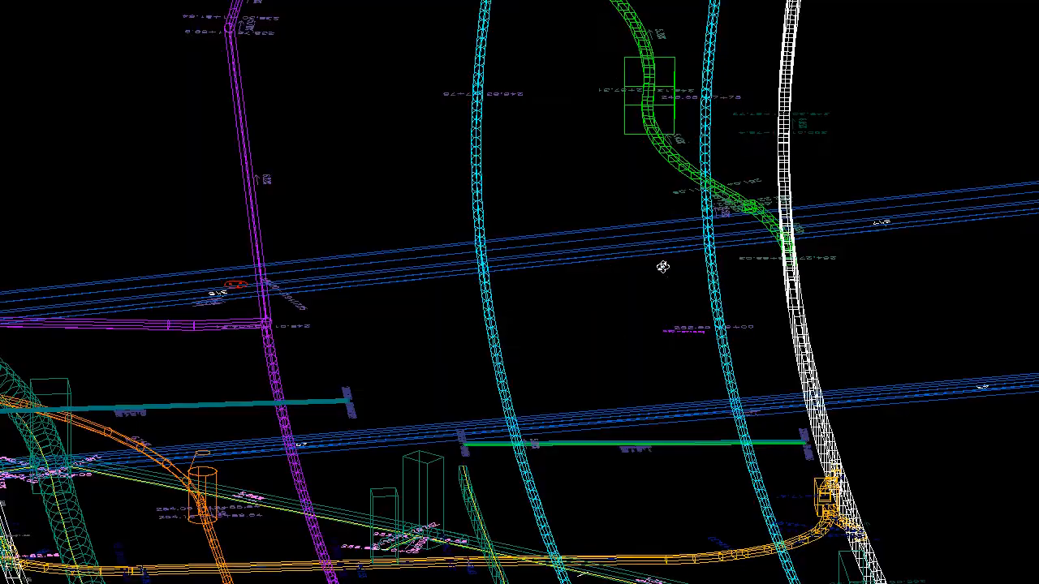
scroll(61, 513, down, 5)
scroll(399, 212, up, 4)
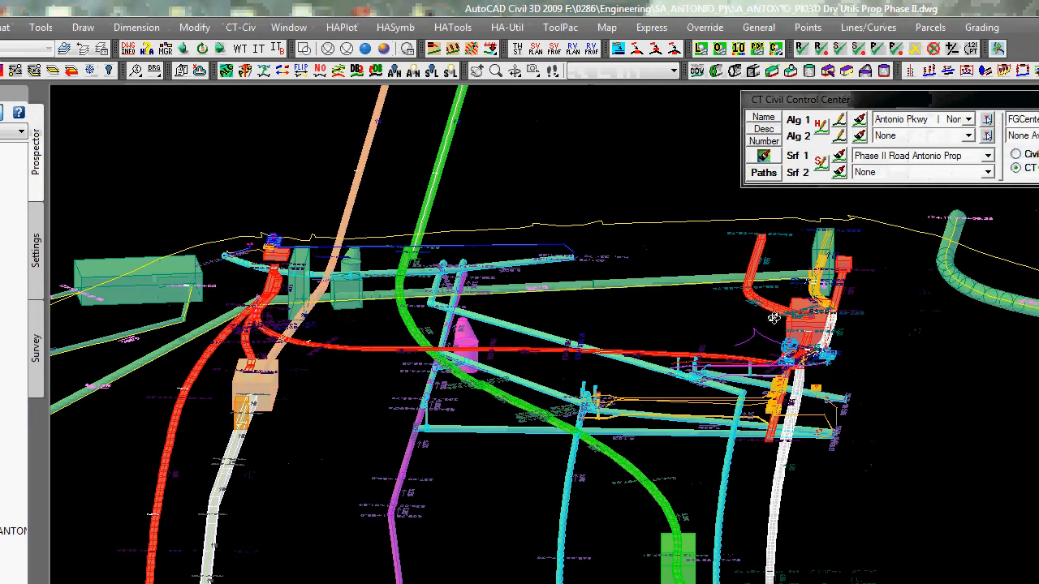
Examine the yellow boxes, their service conduits and the pipes crossing the red and white duct banks from several angles
scroll(802, 404, up, 5)
scroll(607, 381, up, 3)
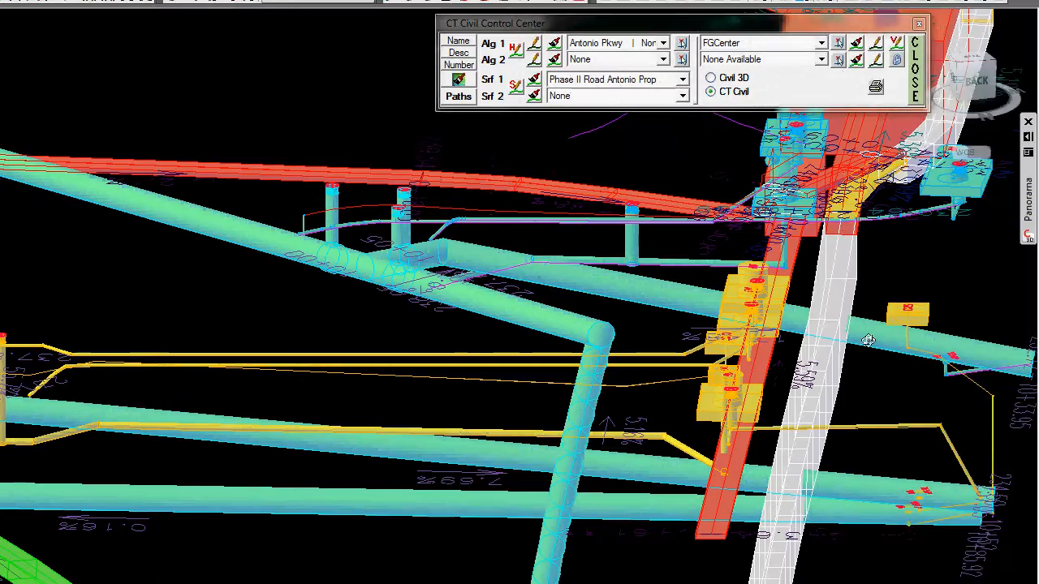
scroll(893, 349, up, 2)
mouse_move(496, 398)
mouse_down()
mouse_move(626, 392)
mouse_move(612, 387)
mouse_up()
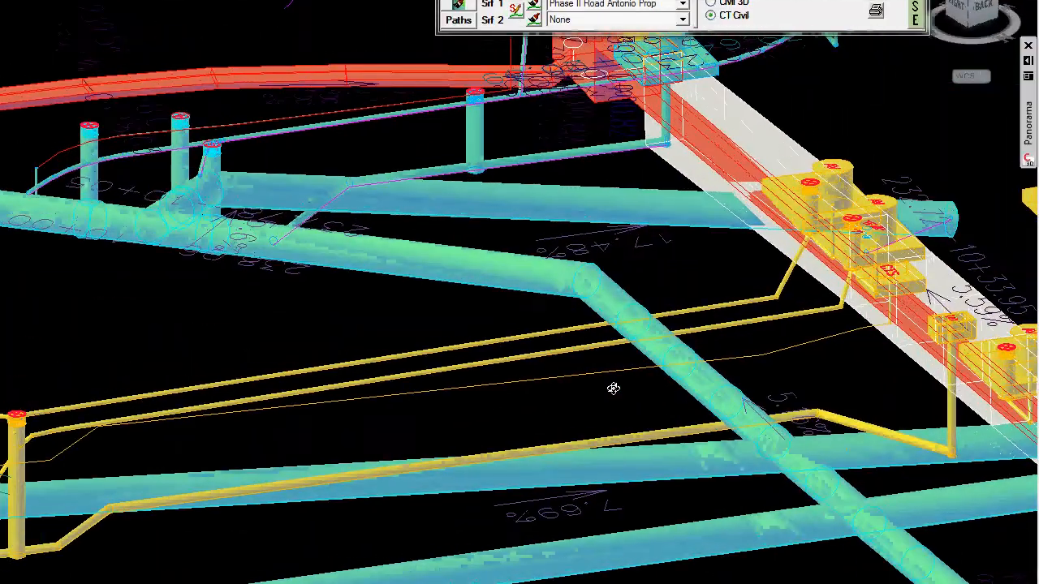
scroll(77, 390, down, 5)
drag(620, 317, 774, 393)
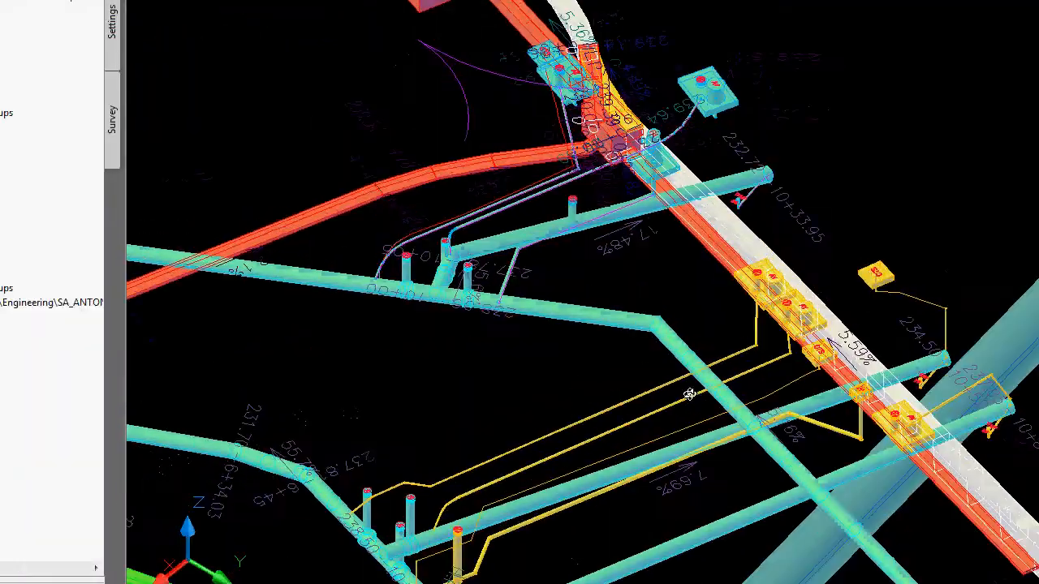
scroll(615, 286, up, 2)
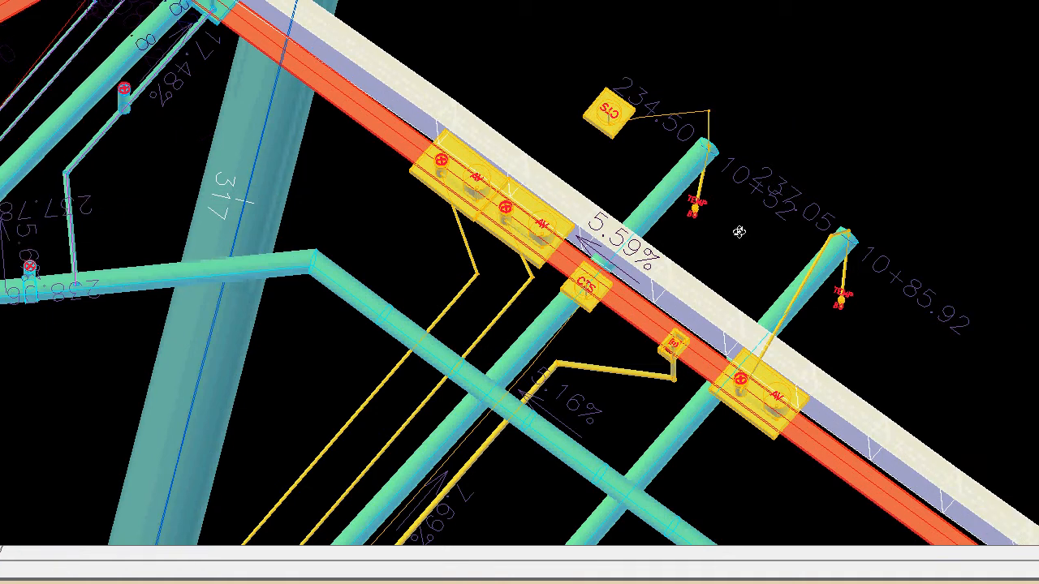
scroll(732, 452, down, 6)
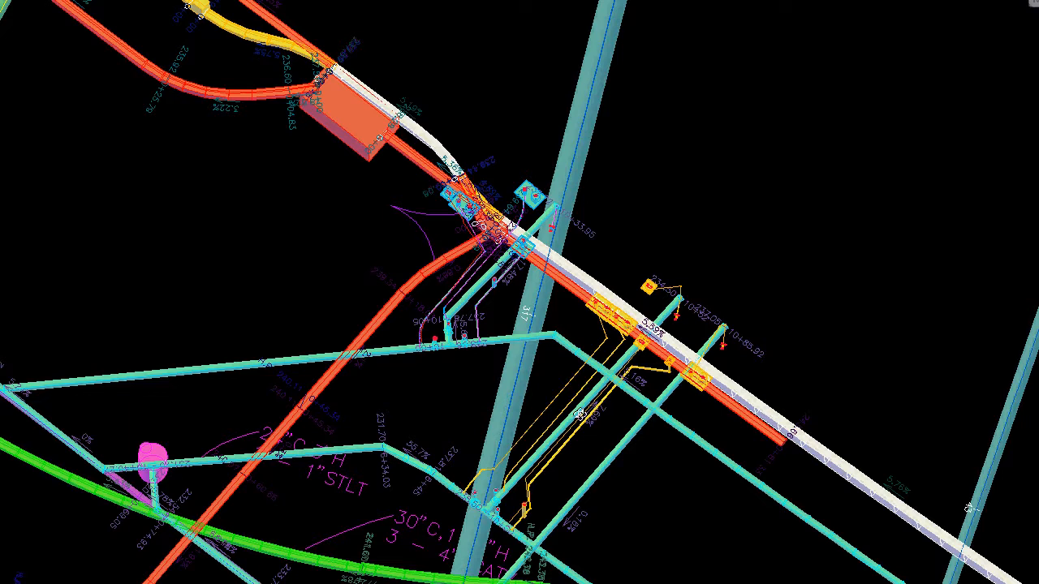
Examine the new green duct bank's tie-in to the straight run and its clearance from the surrounding pipes and manholes
drag(465, 418, 442, 208)
scroll(698, 191, down, 3)
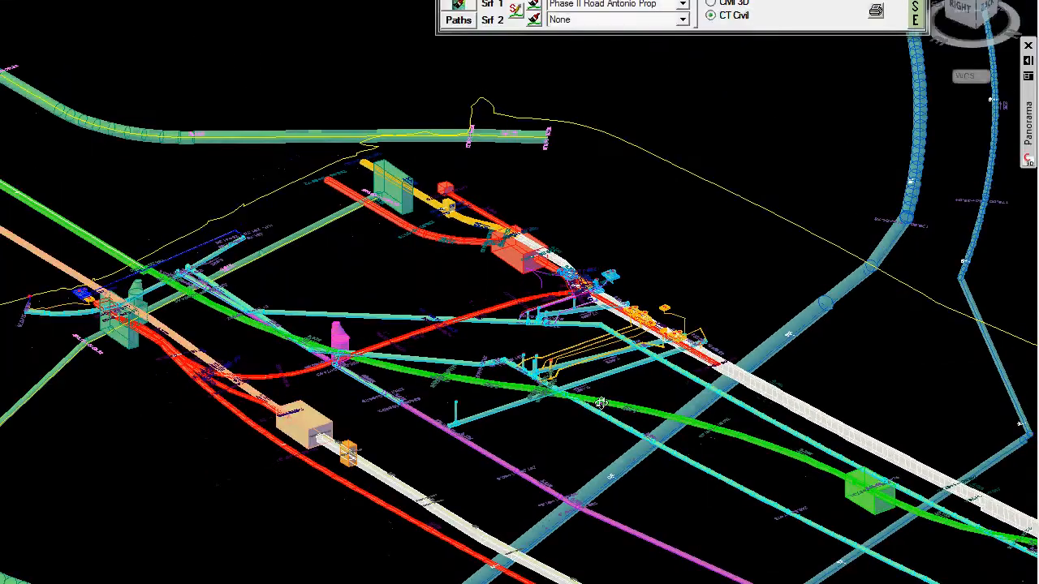
drag(601, 404, 492, 383)
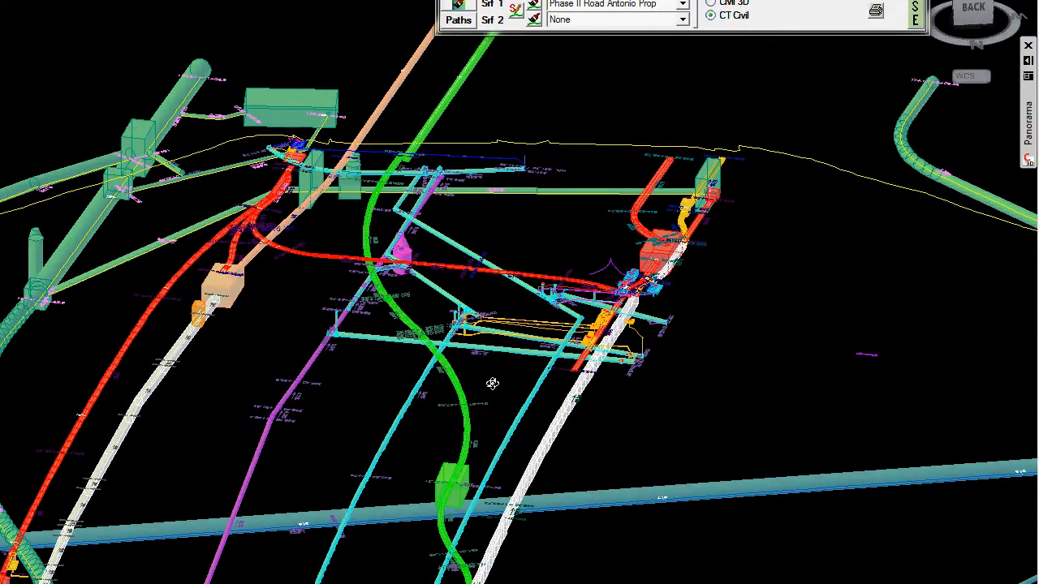
scroll(439, 238, up, 8)
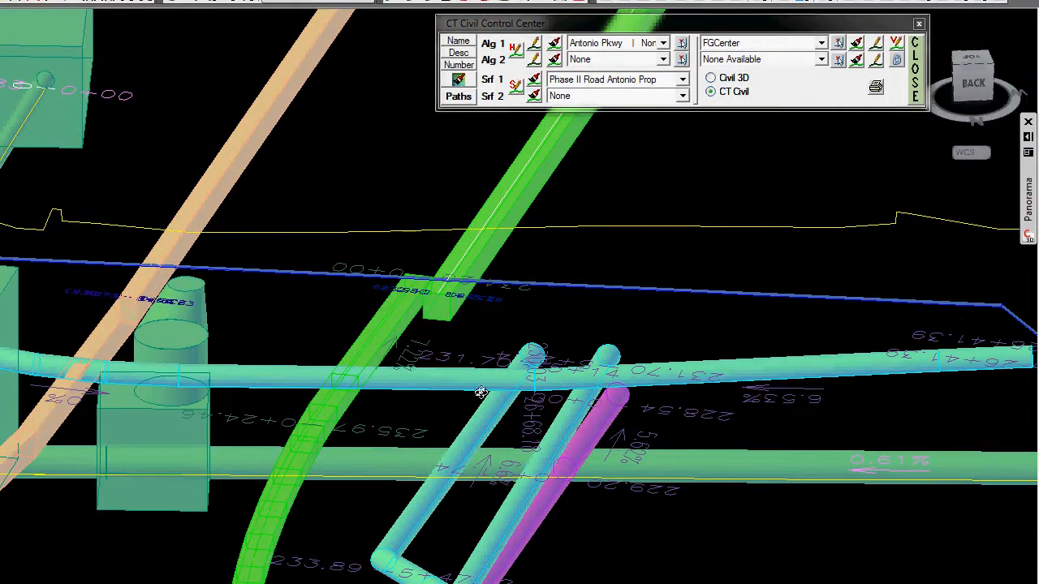
drag(518, 405, 436, 301)
scroll(677, 298, down, 2)
drag(765, 278, 652, 329)
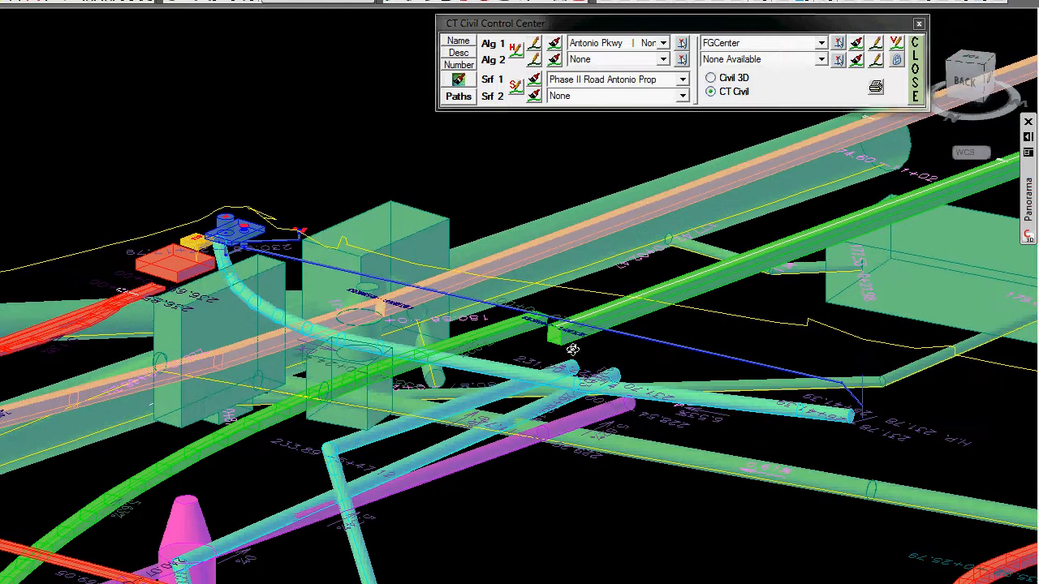
drag(555, 343, 844, 210)
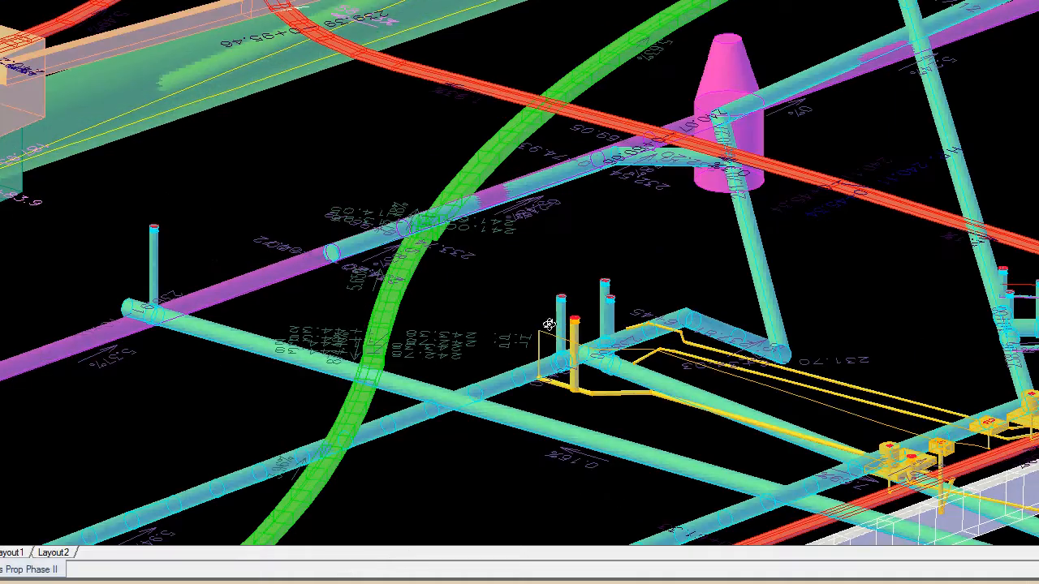
drag(549, 324, 635, 317)
drag(445, 330, 189, 357)
drag(265, 357, 565, 368)
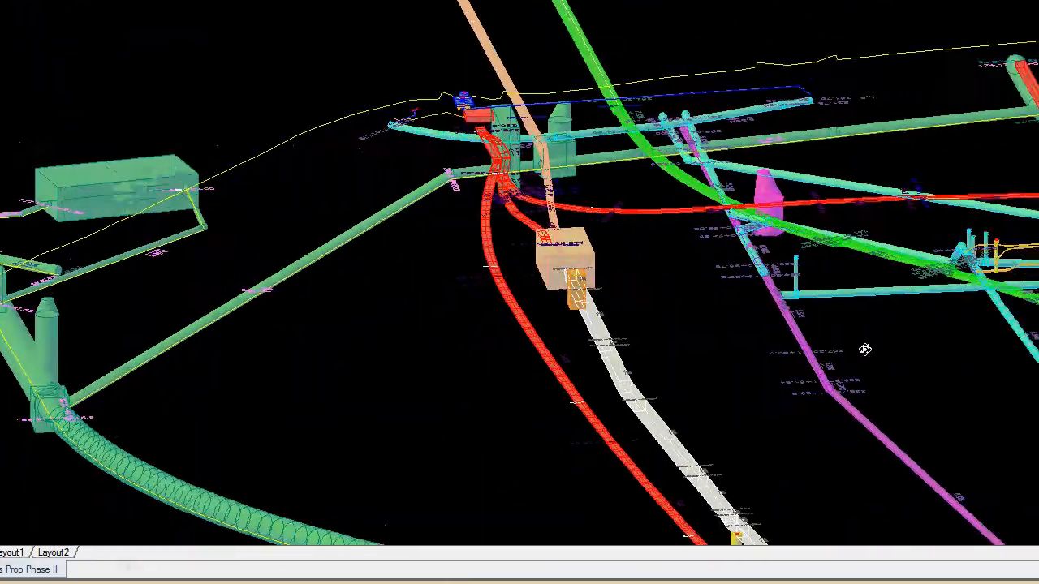
Examine the new green duct bank around its vault, at the white duct bank and at the cyan pipe crossings
scroll(993, 376, up, 4)
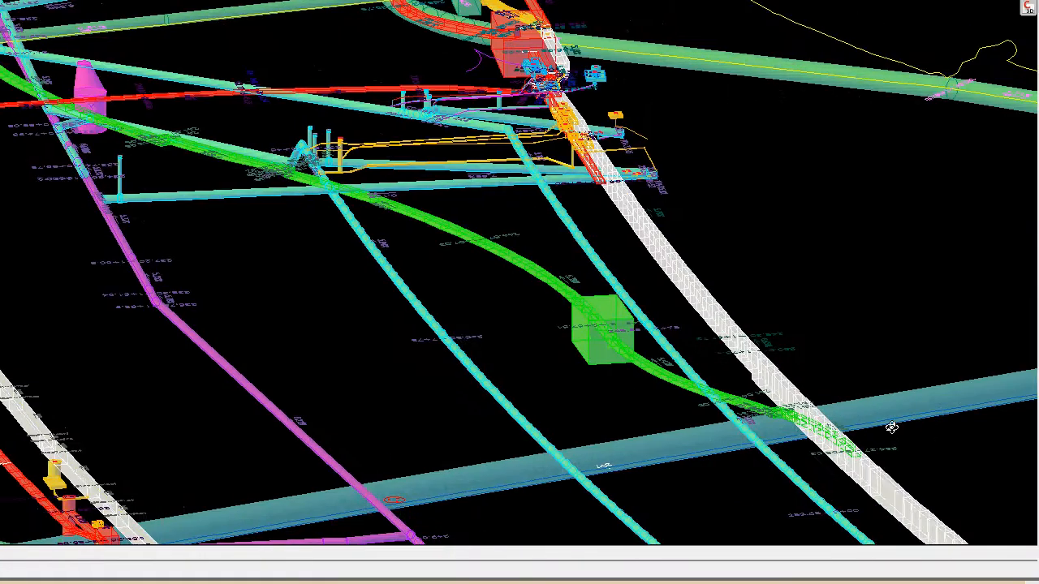
scroll(870, 455, up, 5)
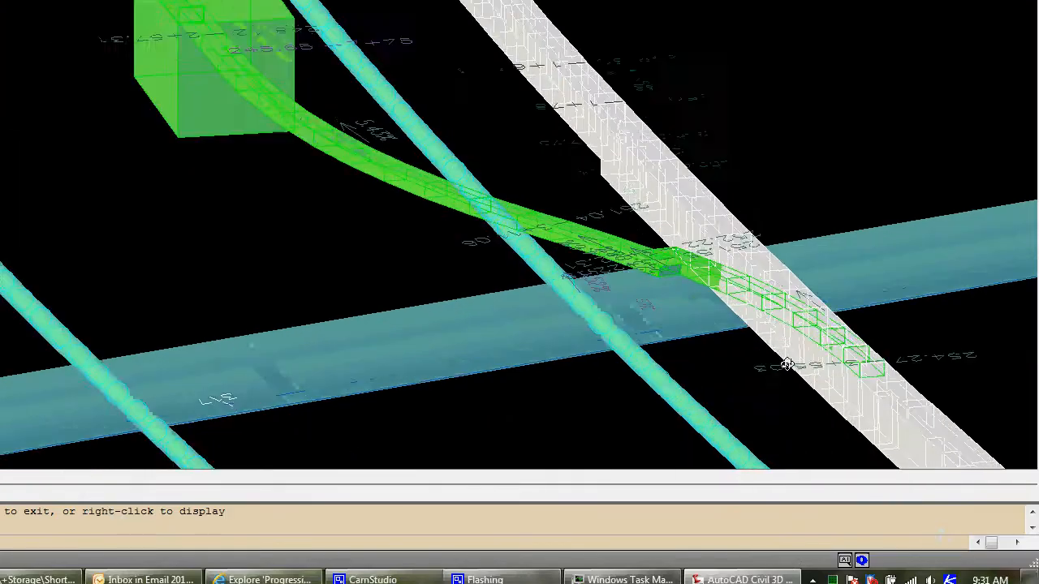
drag(741, 410, 747, 393)
drag(747, 316, 728, 334)
scroll(985, 362, down, 5)
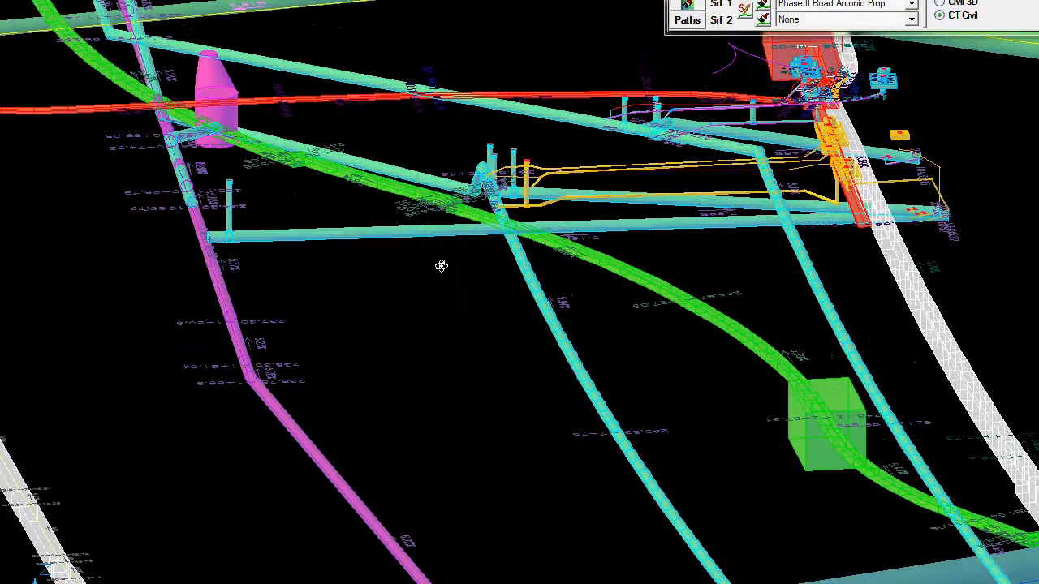
drag(441, 266, 486, 331)
scroll(200, 44, up, 4)
scroll(354, 196, up, 2)
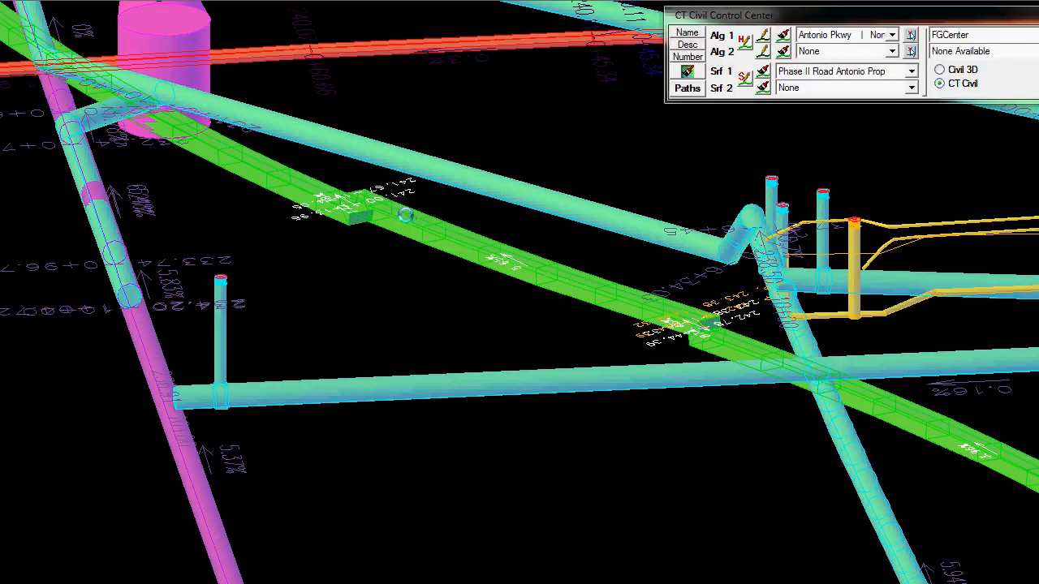
Delete the extra PVIs at the two bumps along the green duct bank, between the magenta manhole and the cyan pipe crossing
shift+right_click(397, 217)
key(e)
click(397, 217)
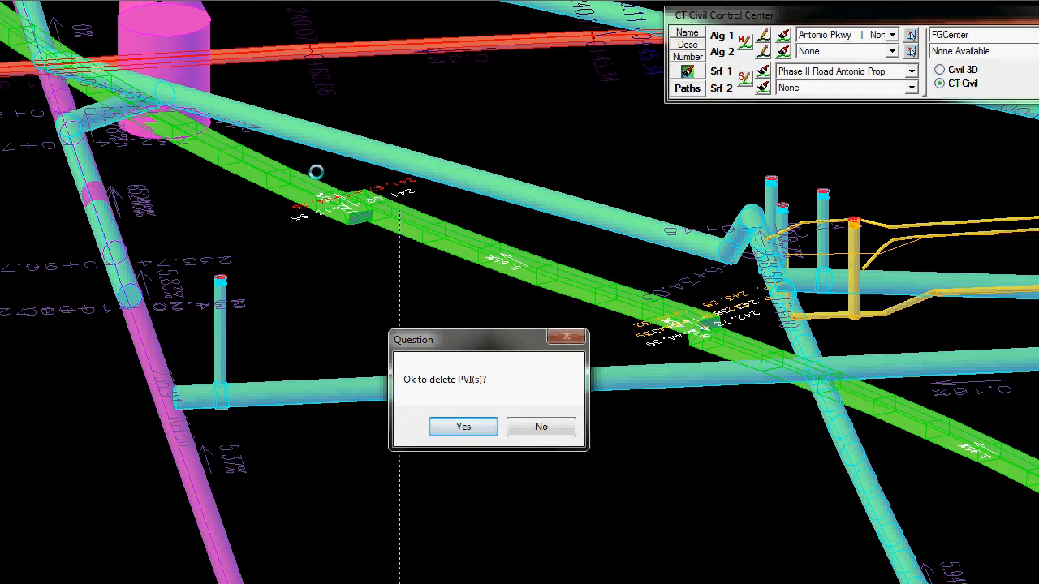
click(458, 431)
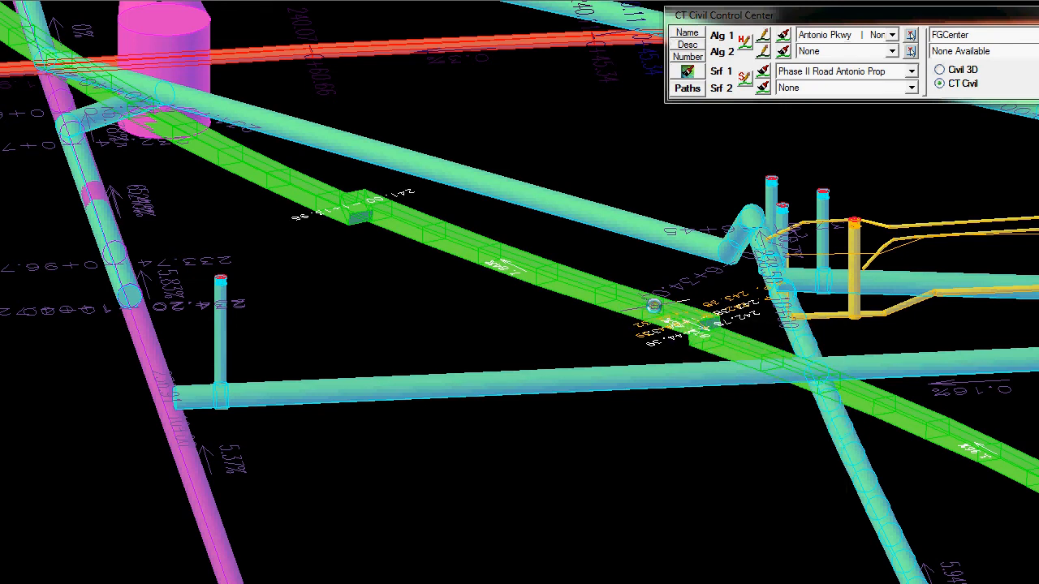
click(624, 293)
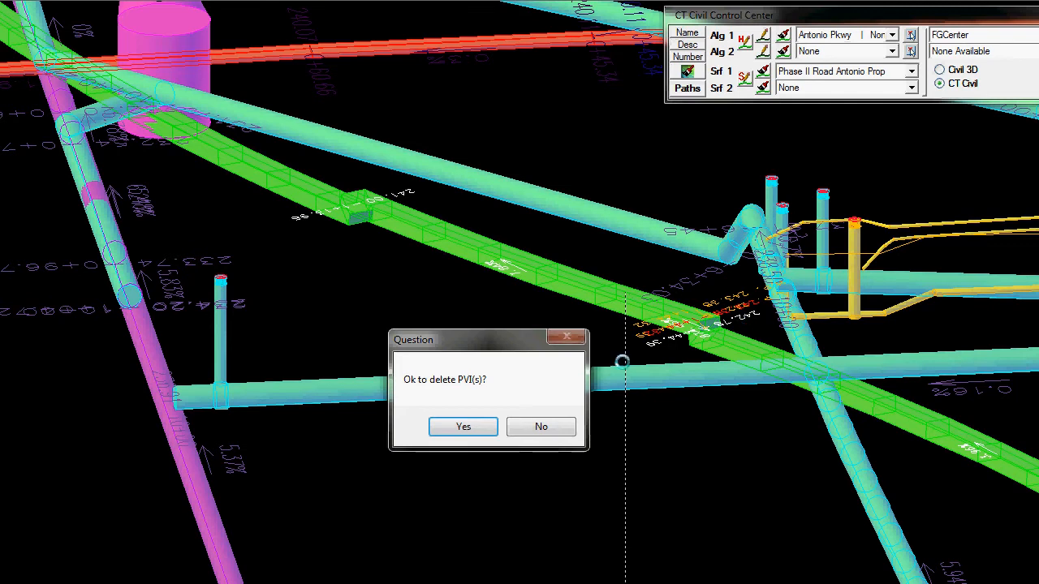
click(464, 428)
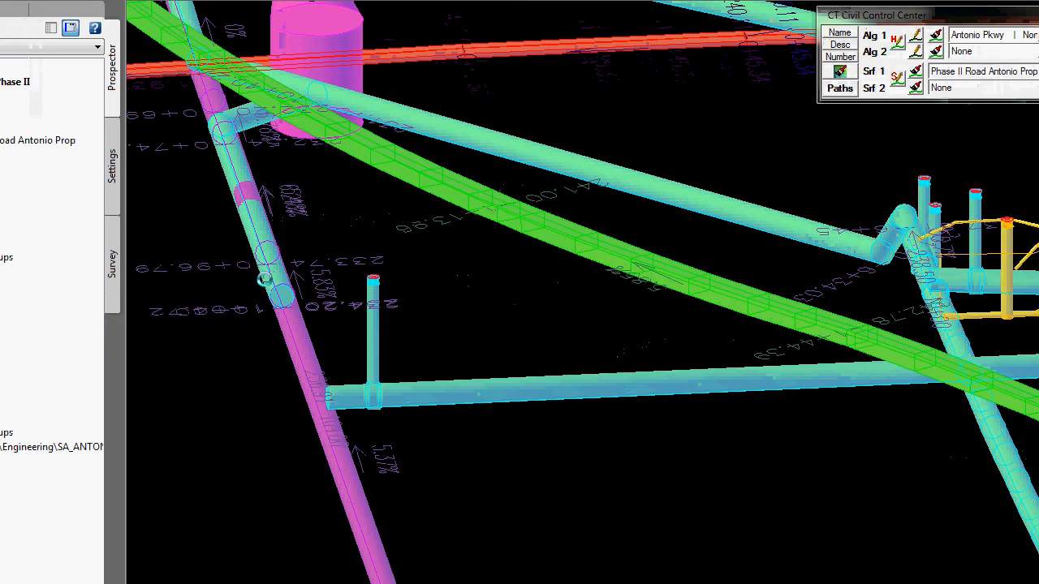
Delete the extra PVI at station 3+22.31, where the green duct bank bumps just before the white duct bank, and redraw the duct
scroll(113, 277, down, 2)
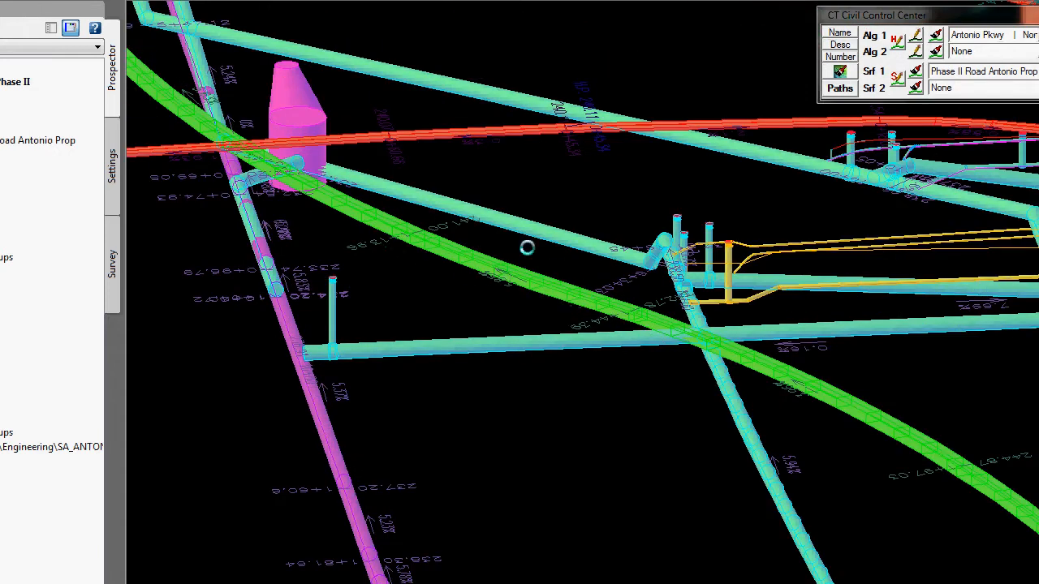
scroll(528, 249, down, 5)
scroll(779, 441, up, 4)
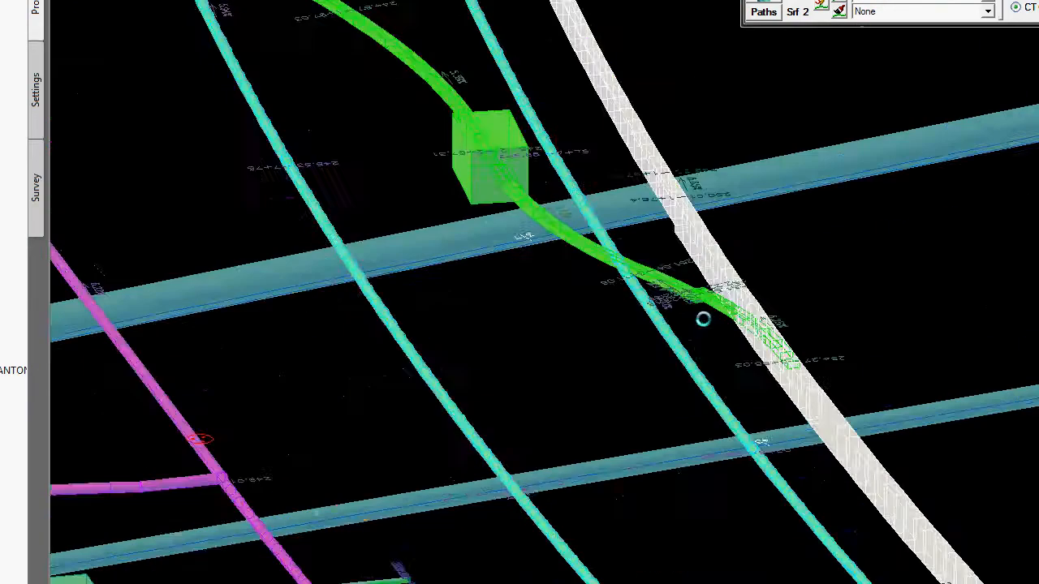
scroll(703, 319, up, 2)
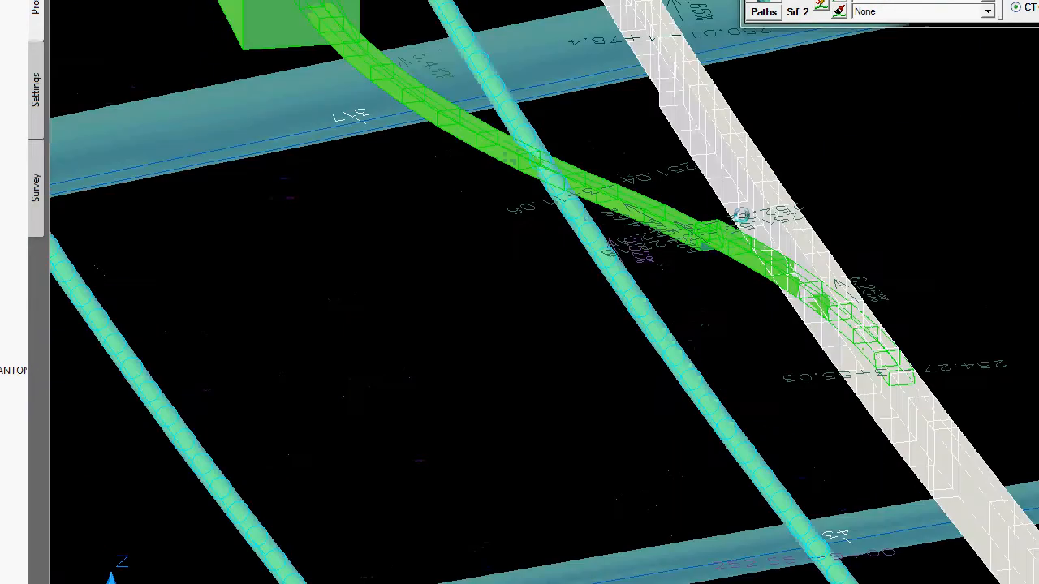
scroll(742, 216, up, 3)
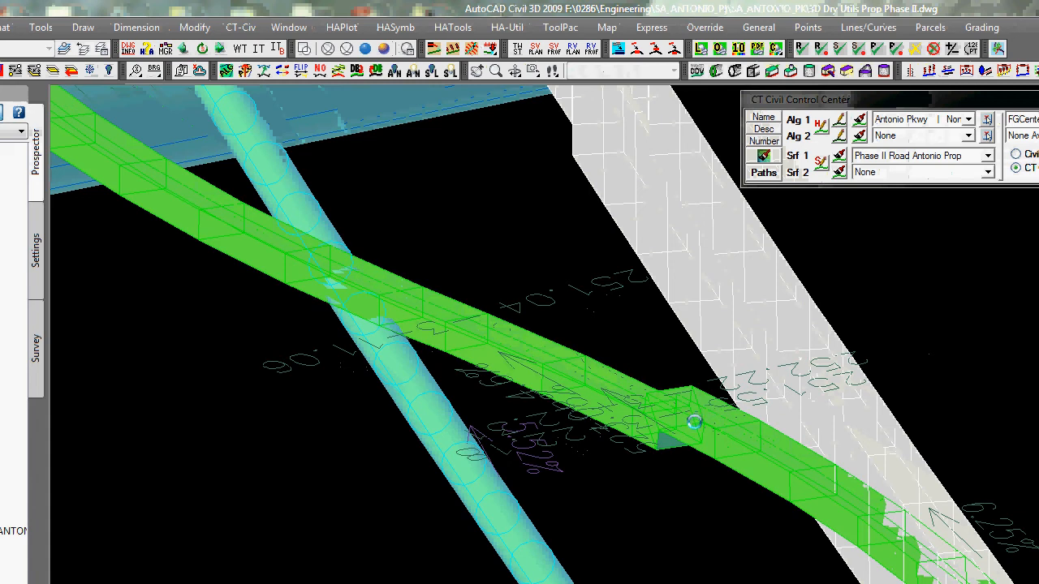
shift+right_click(696, 412)
click(712, 416)
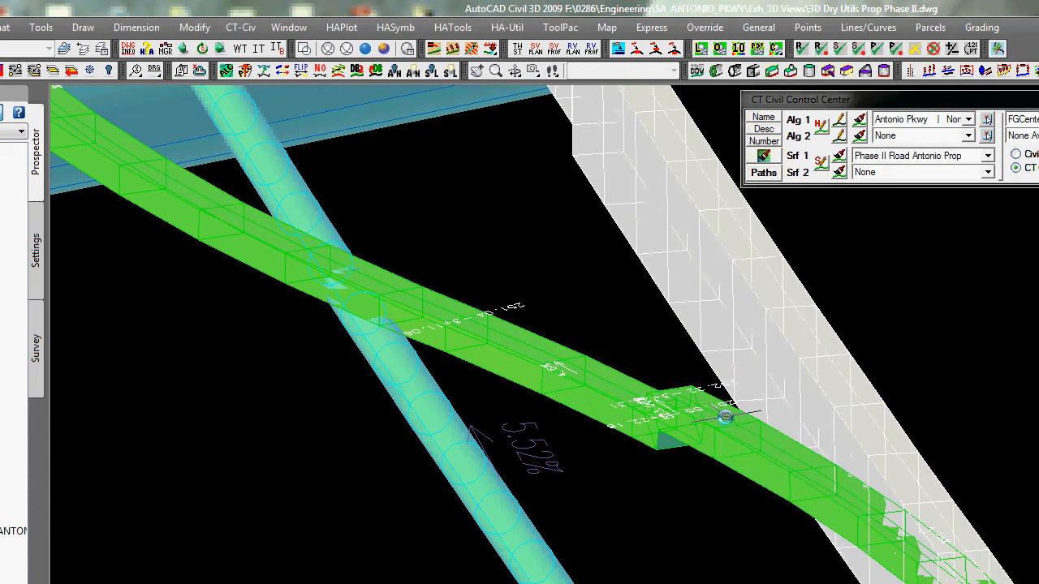
click(725, 416)
click(538, 508)
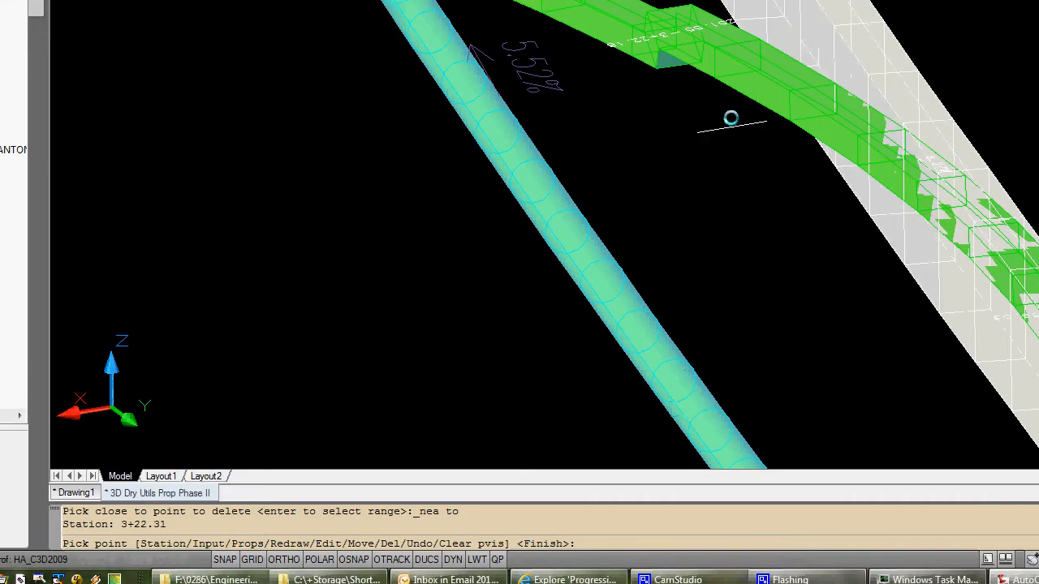
key(Return)
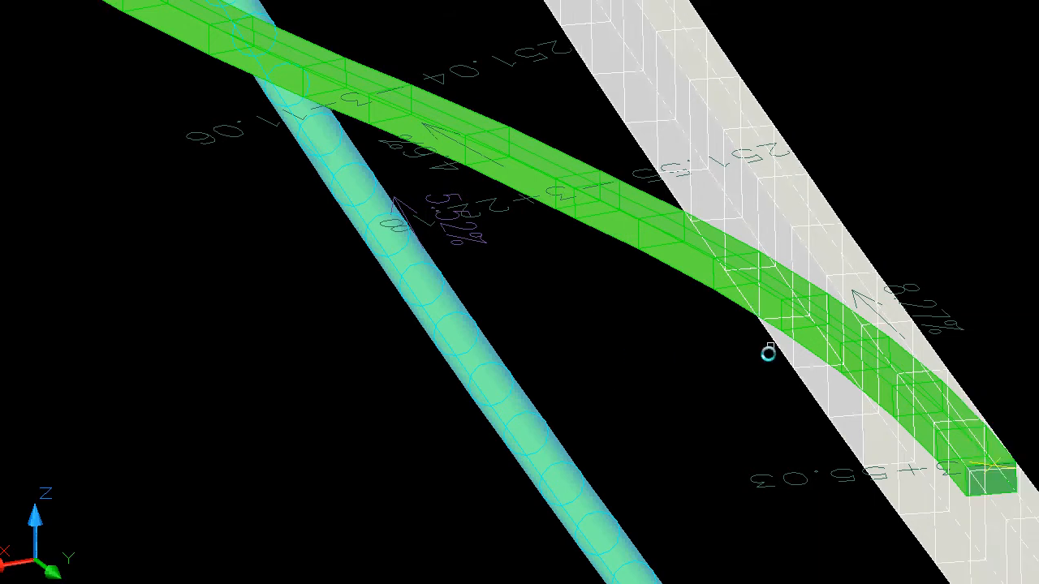
Examine the start of the new green duct bank from several angles, including its tie-in to the straight run and the pipes crossing it
scroll(775, 334, down, 7)
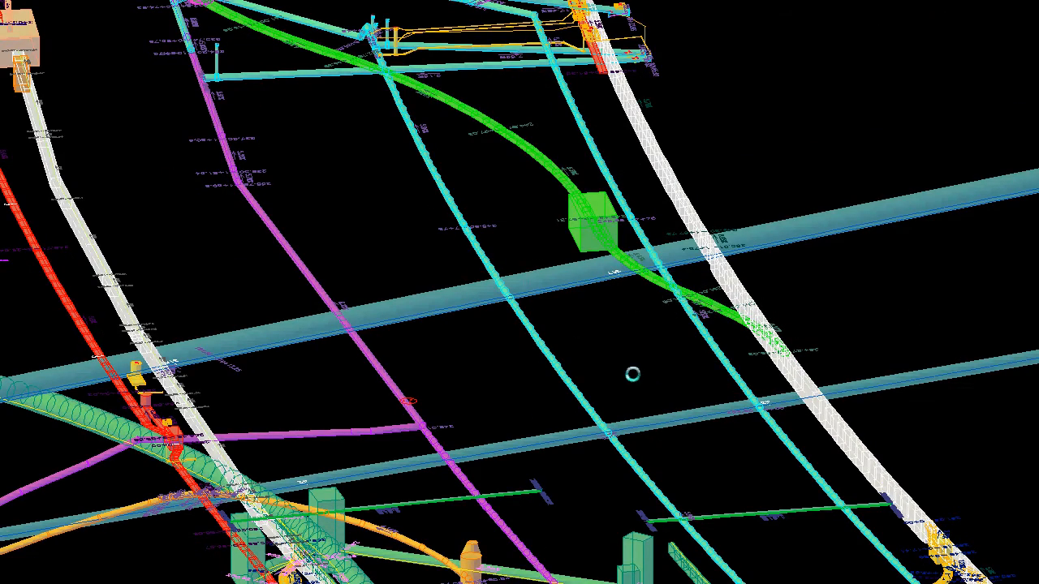
scroll(438, 262, up, 6)
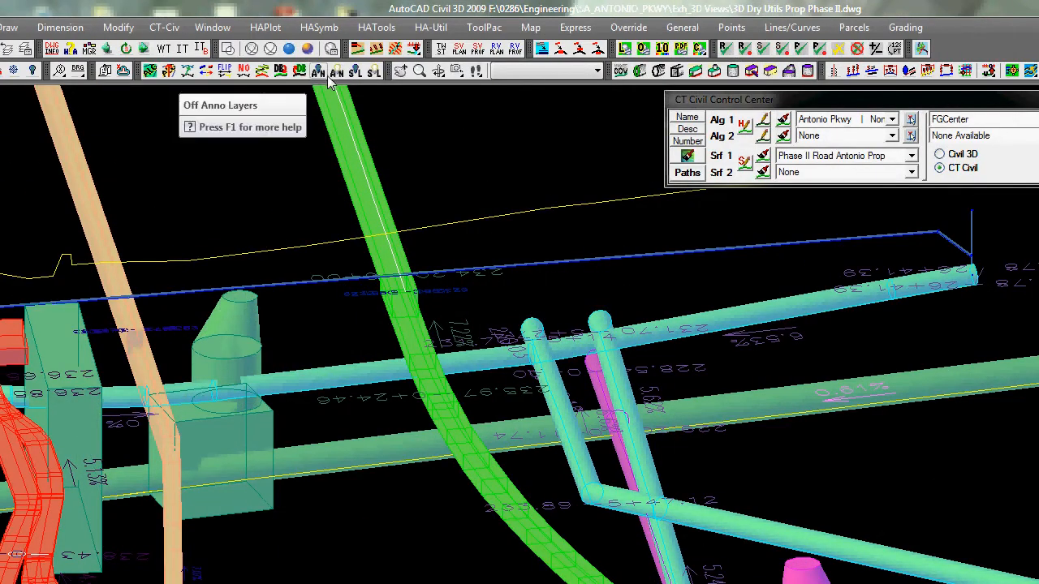
drag(451, 399, 504, 395)
scroll(836, 568, down, 4)
scroll(334, 231, up, 4)
drag(421, 332, 478, 338)
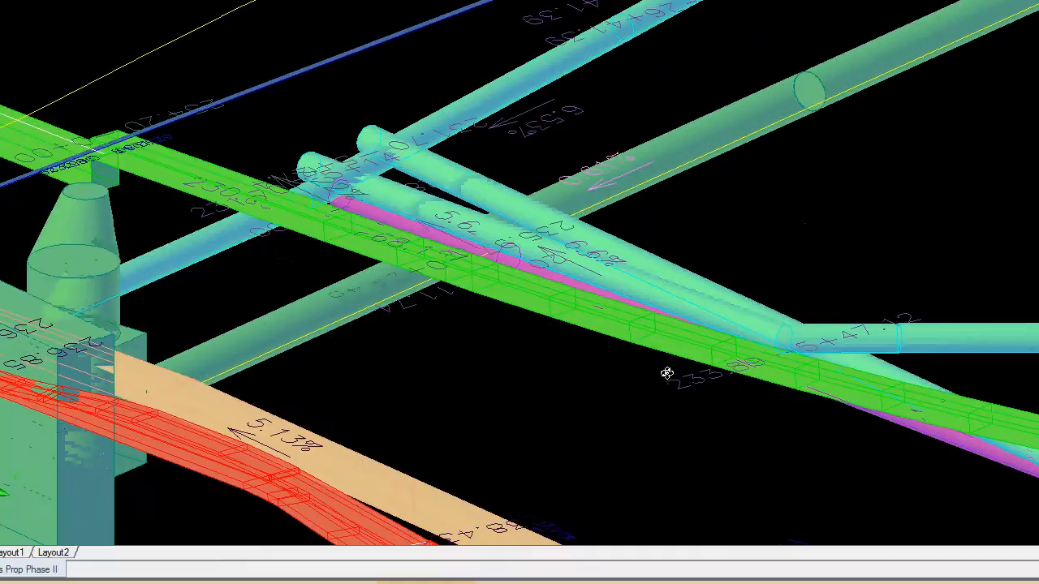
drag(755, 365, 807, 412)
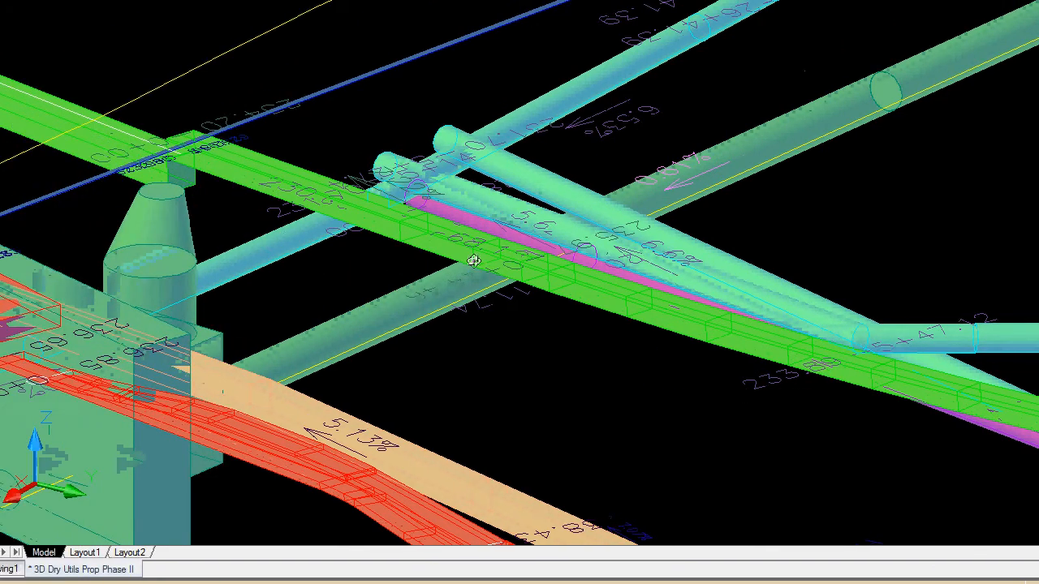
drag(406, 329, 456, 426)
drag(686, 427, 700, 505)
scroll(732, 321, down, 3)
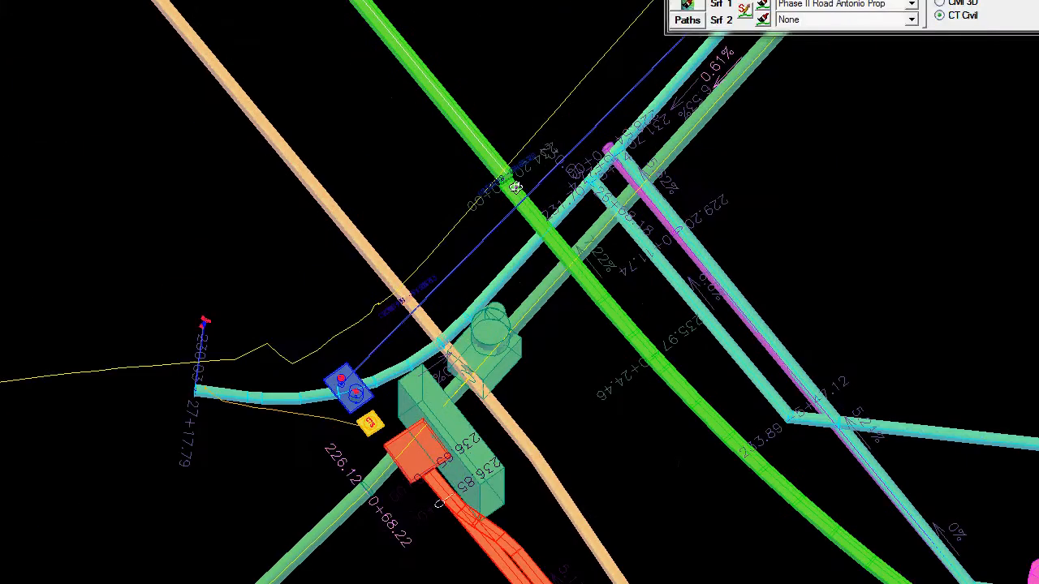
scroll(403, 247, down, 1)
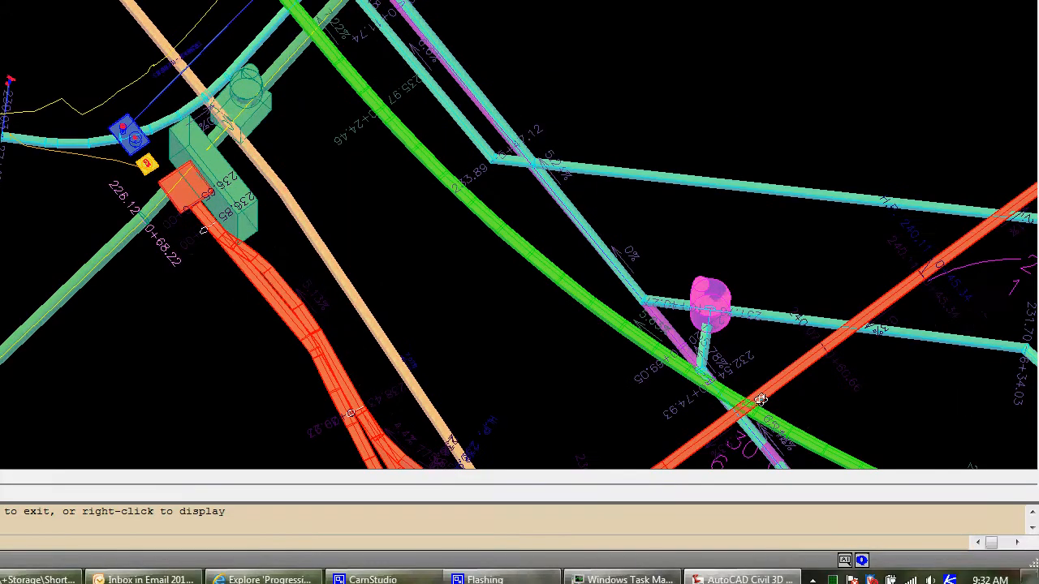
scroll(761, 419, up, 2)
scroll(664, 321, down, 2)
scroll(324, 188, up, 3)
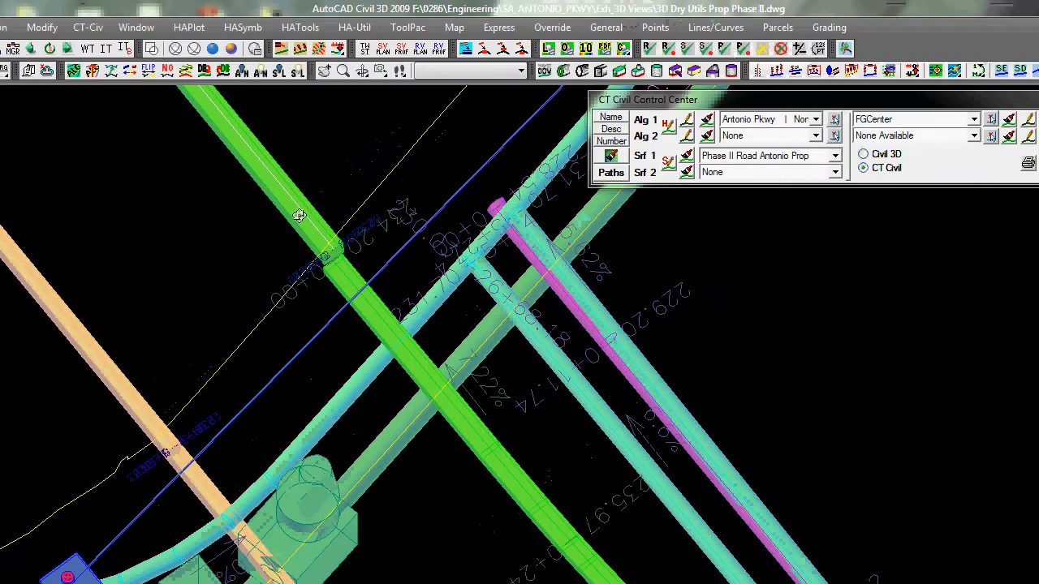
Delete the PVI at station 0+00, where the new green duct bank meets the existing straight run
scroll(333, 172, up, 3)
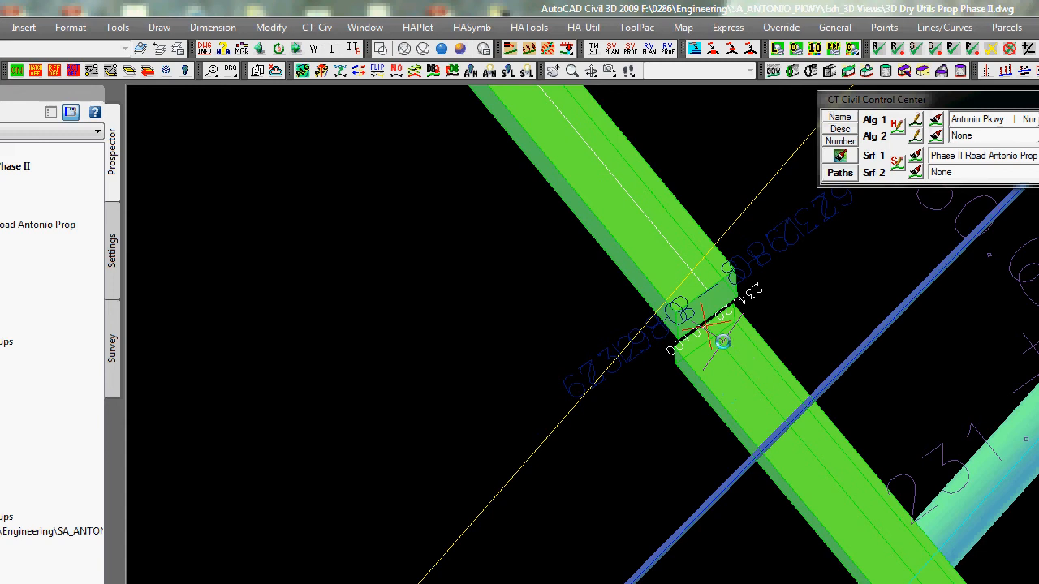
shift+right_click(725, 364)
click(739, 370)
click(734, 360)
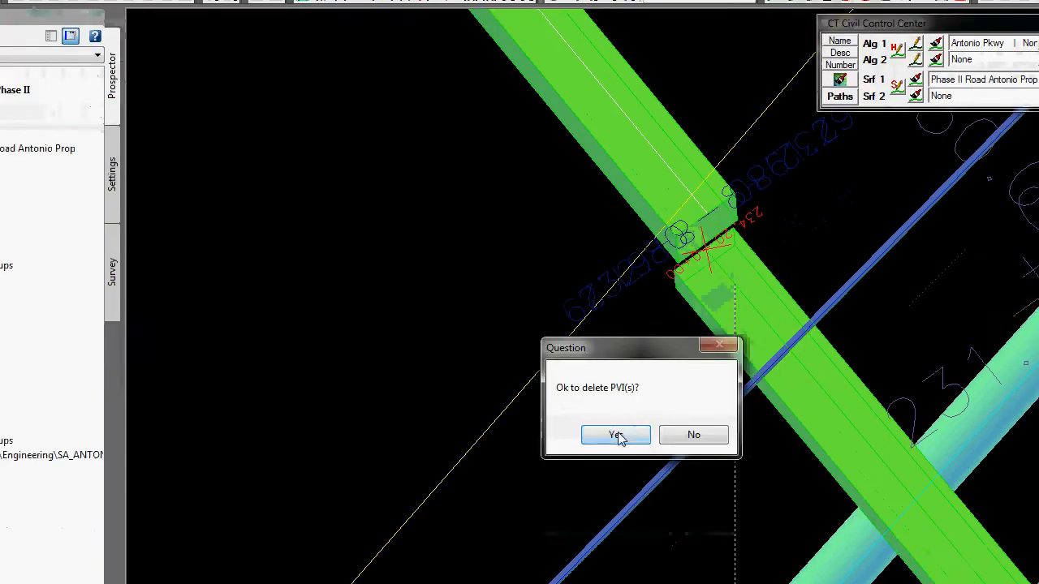
click(613, 511)
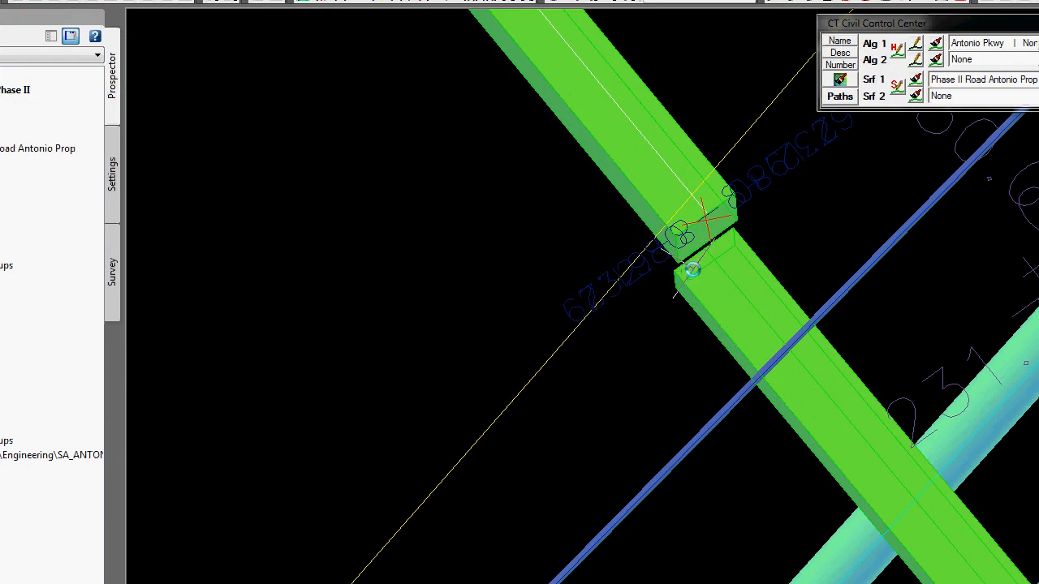
Add a new starting PVI at station 0+00 using an endpoint elevation picked in 3D and a 0.0 vertical curve length, and redraw the duct
scroll(693, 270, up, 3)
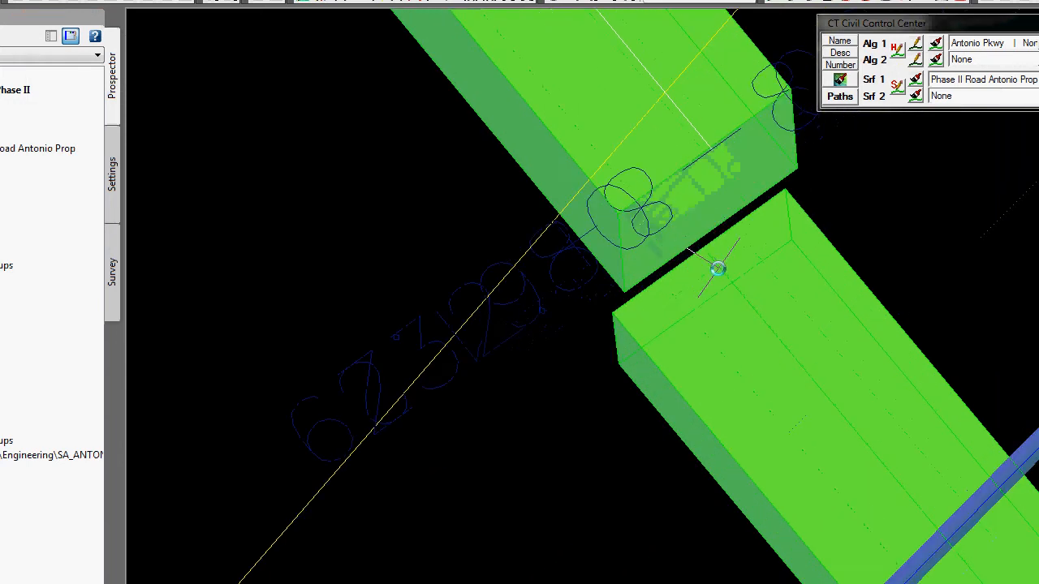
shift+right_click(720, 273)
key(e)
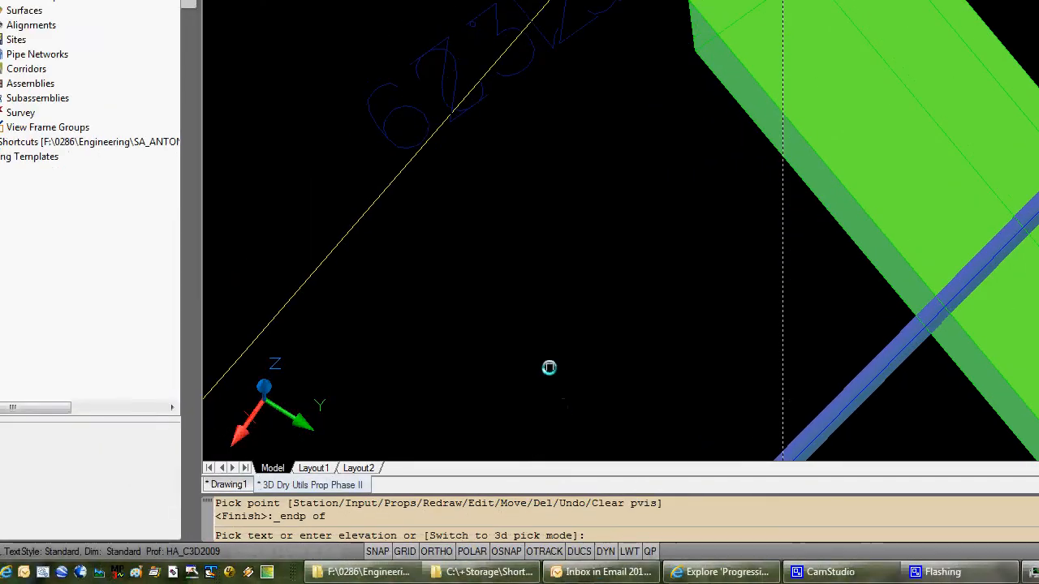
key(Return)
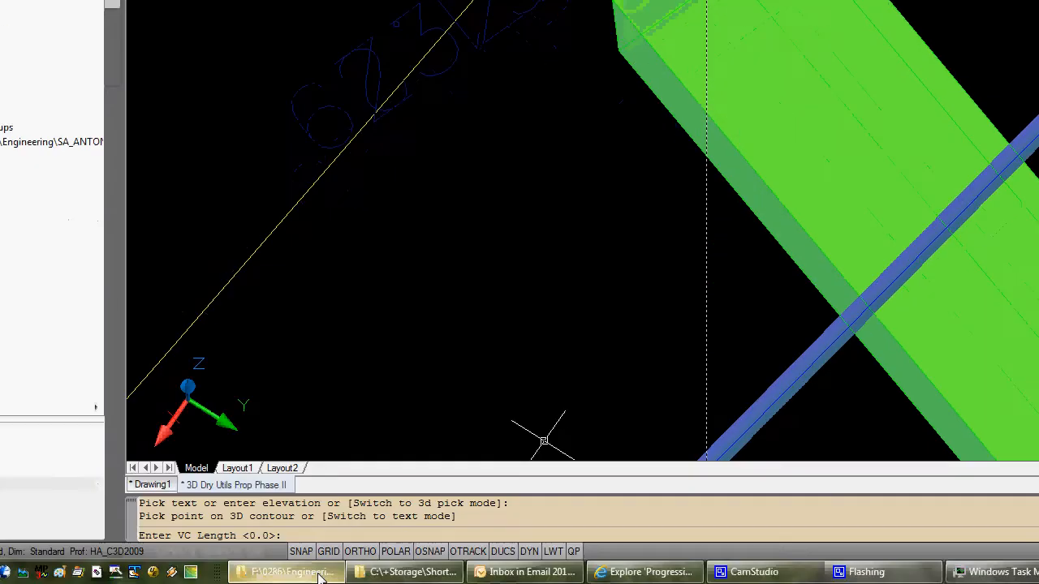
key(Return)
key(Return)
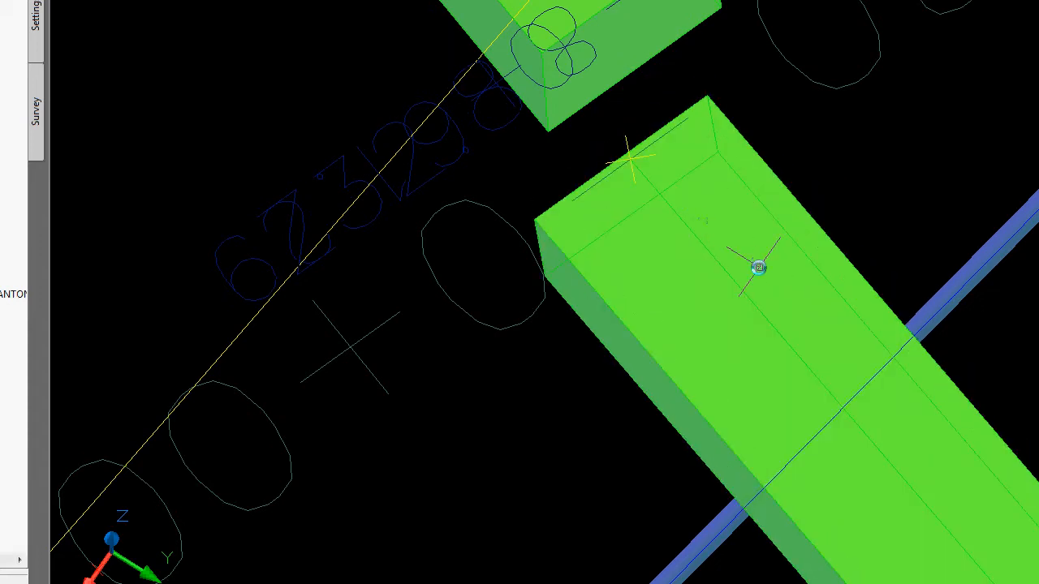
Examine the redrawn duct bank's tie-in and its clearance from the cyan and magenta pipes, the magenta manhole and the red duct bank
scroll(766, 380, down, 2)
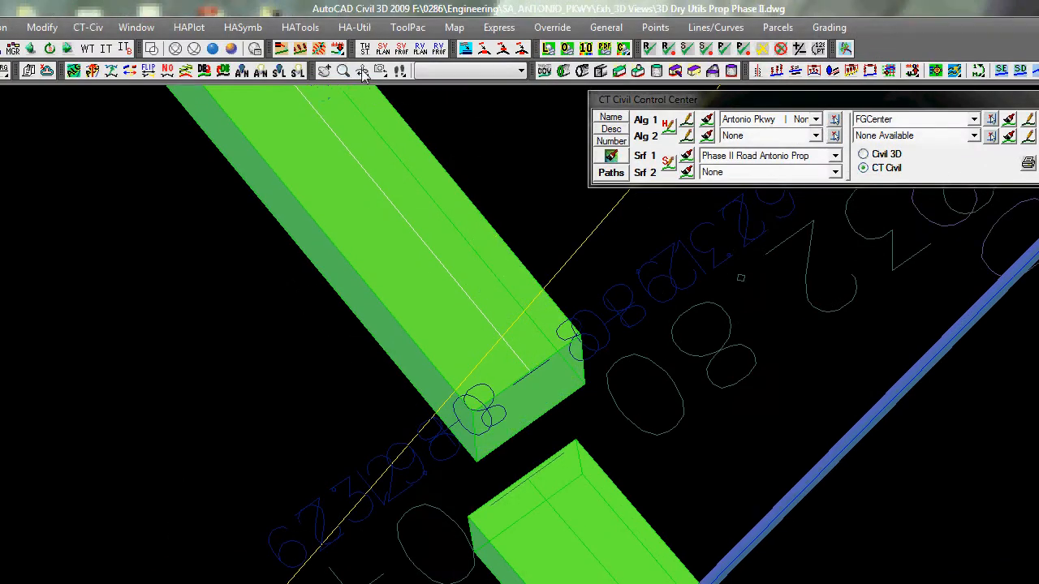
click(363, 74)
scroll(415, 315, down, 2)
drag(413, 313, 608, 144)
drag(608, 221, 796, 279)
mouse_move(674, 355)
mouse_down()
mouse_move(683, 339)
mouse_move(683, 361)
mouse_up()
drag(482, 302, 363, 383)
drag(601, 394, 281, 296)
drag(522, 321, 624, 267)
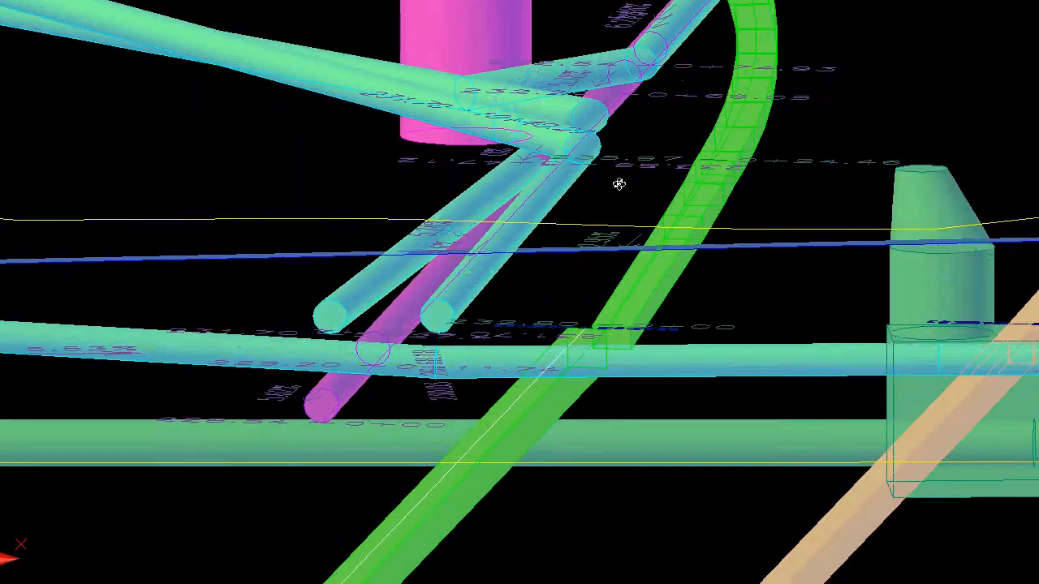
drag(619, 184, 734, 382)
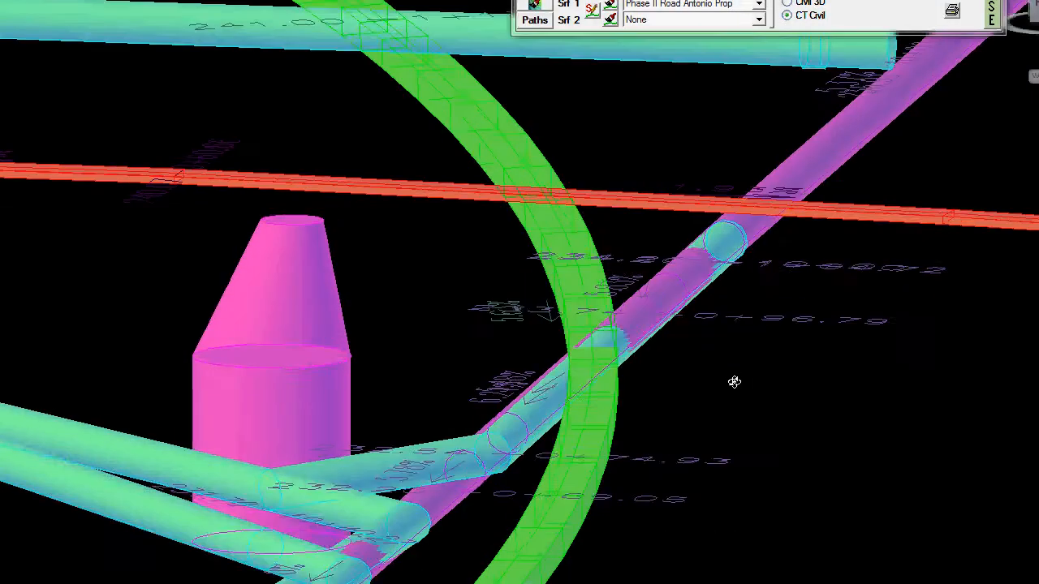
drag(583, 196, 317, 384)
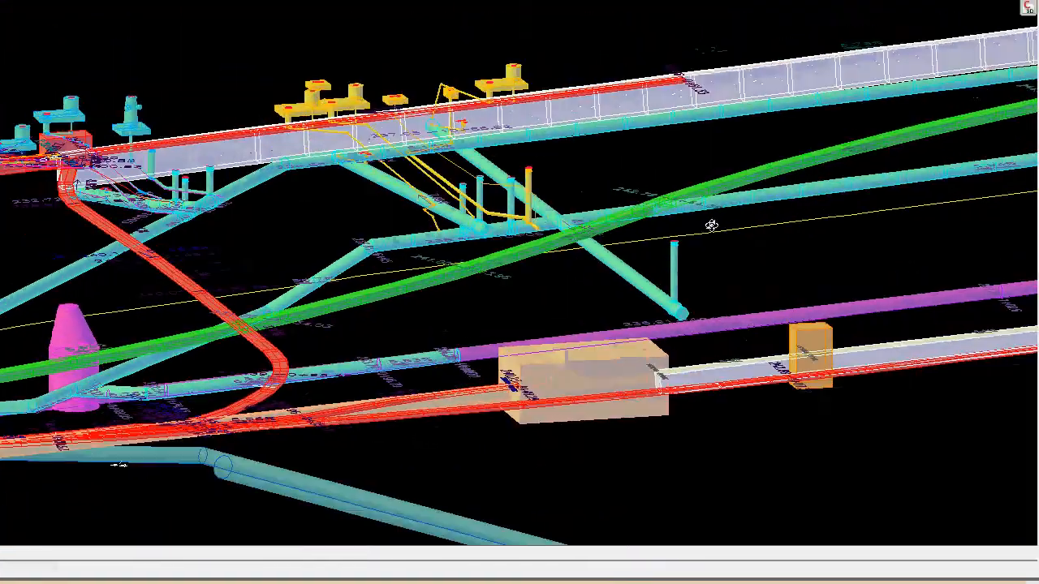
Examine the whole new green duct bank among the surrounding utilities, from the straight run through the vault to the white duct bank
drag(711, 225, 367, 213)
scroll(757, 508, up, 4)
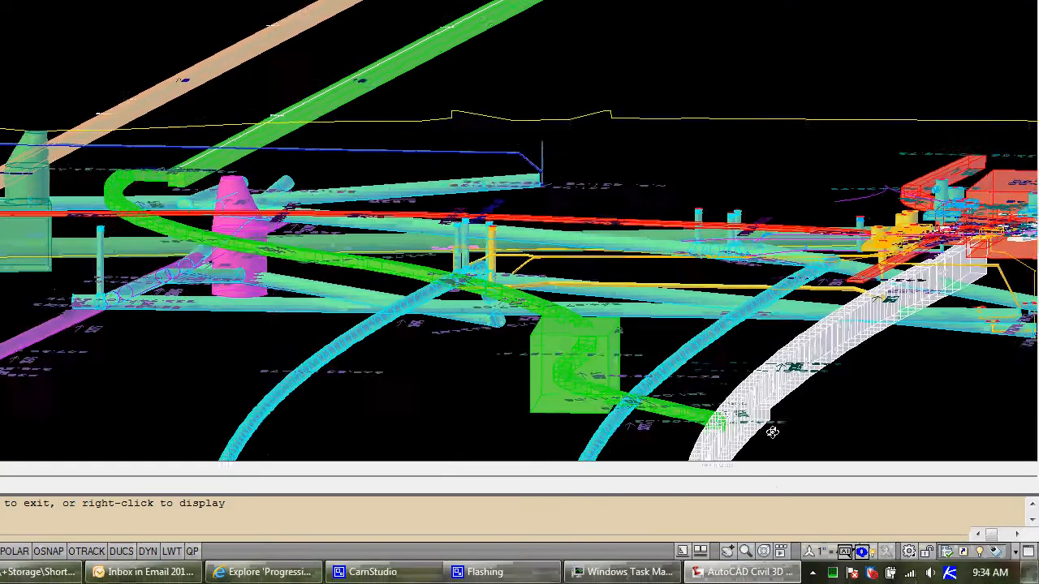
scroll(596, 345, up, 8)
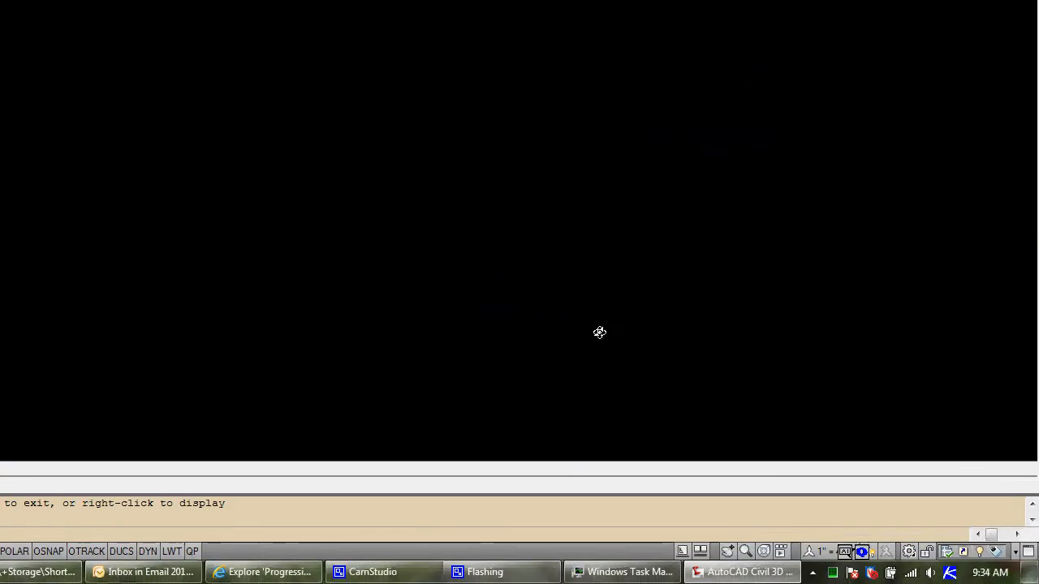
scroll(601, 342, up, 3)
scroll(580, 105, down, 8)
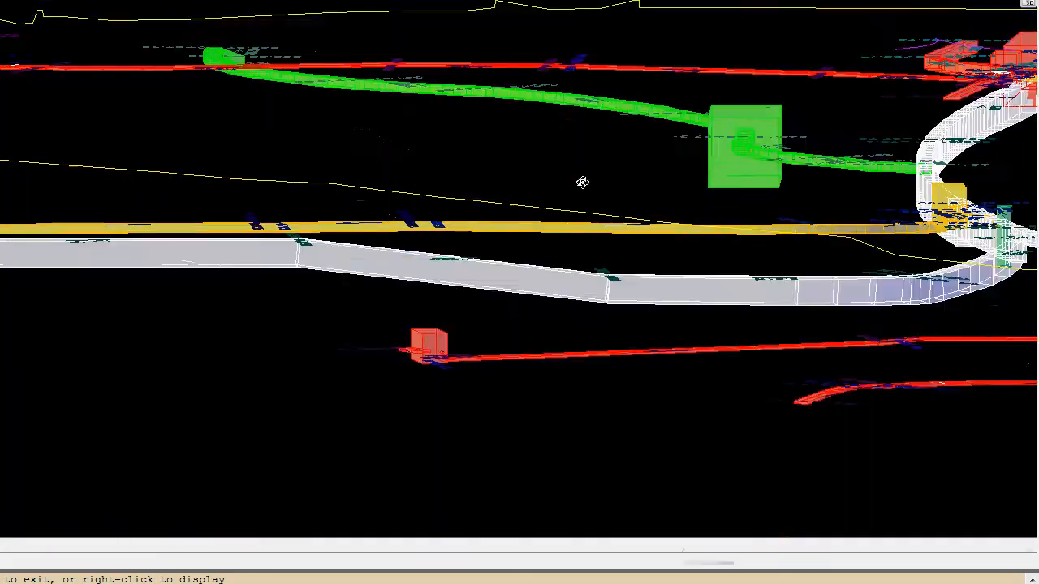
drag(580, 105, 577, 111)
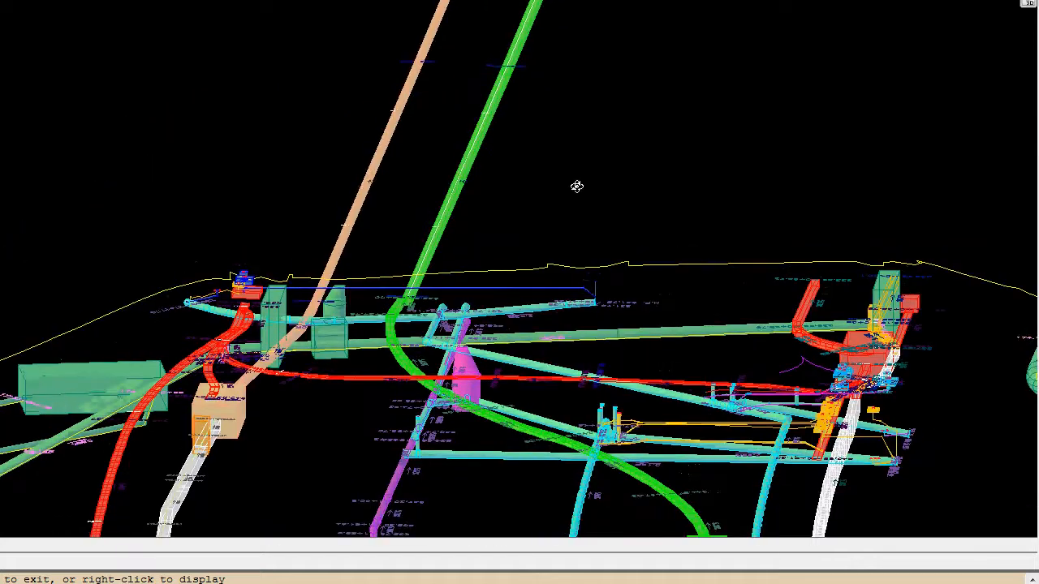
scroll(422, 202, down, 5)
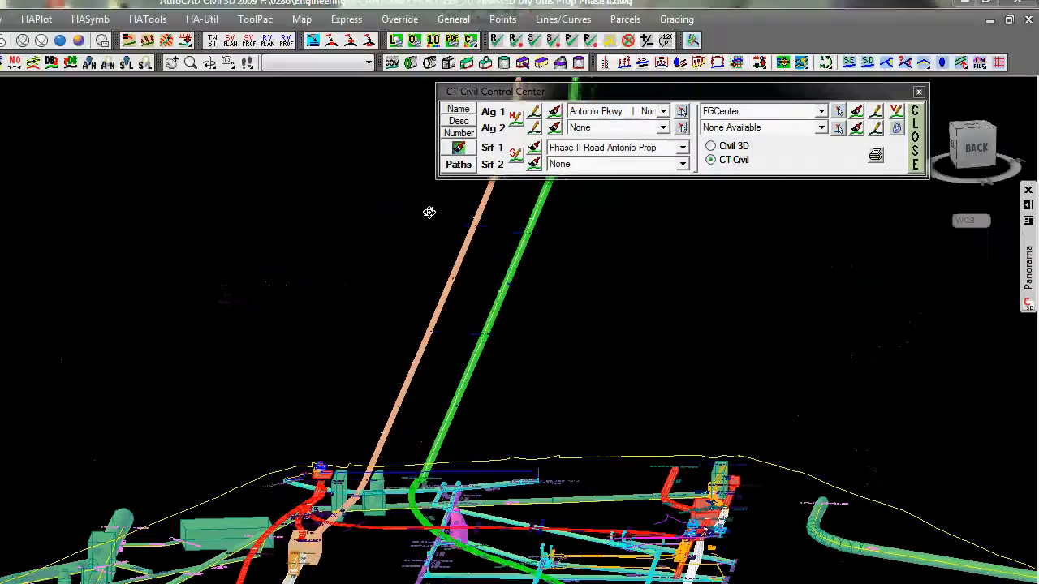
scroll(591, 210, up, 5)
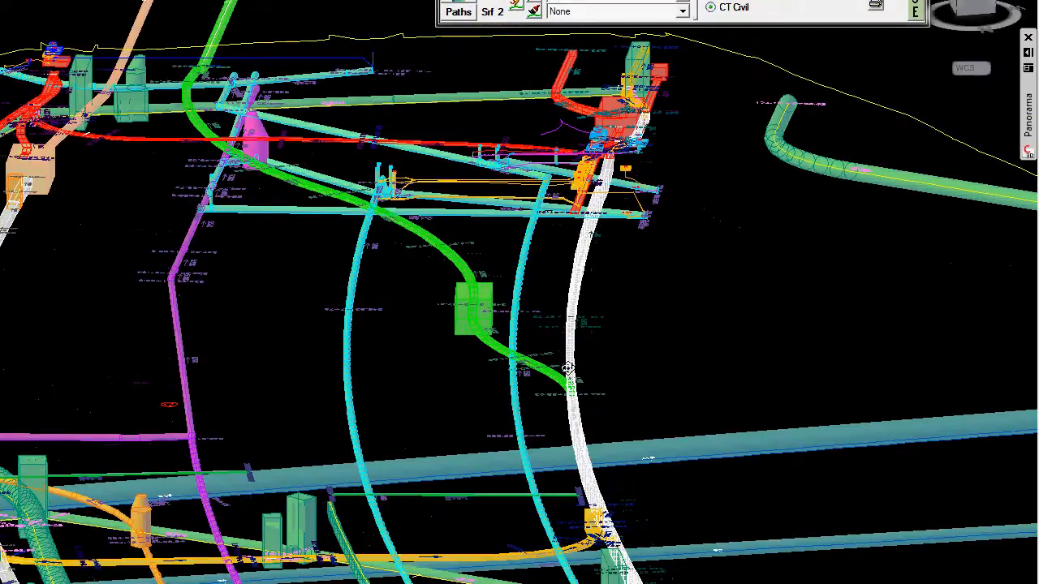
Examine from the side how the new green duct bank crosses the nearest cyan pipe beside the white duct bank
scroll(566, 368, up, 5)
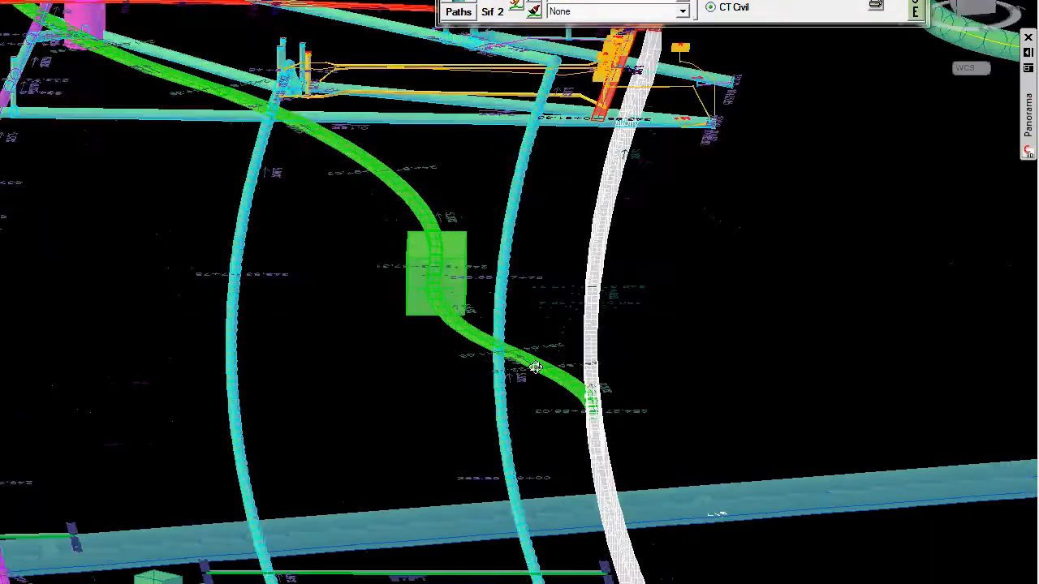
scroll(511, 340, up, 6)
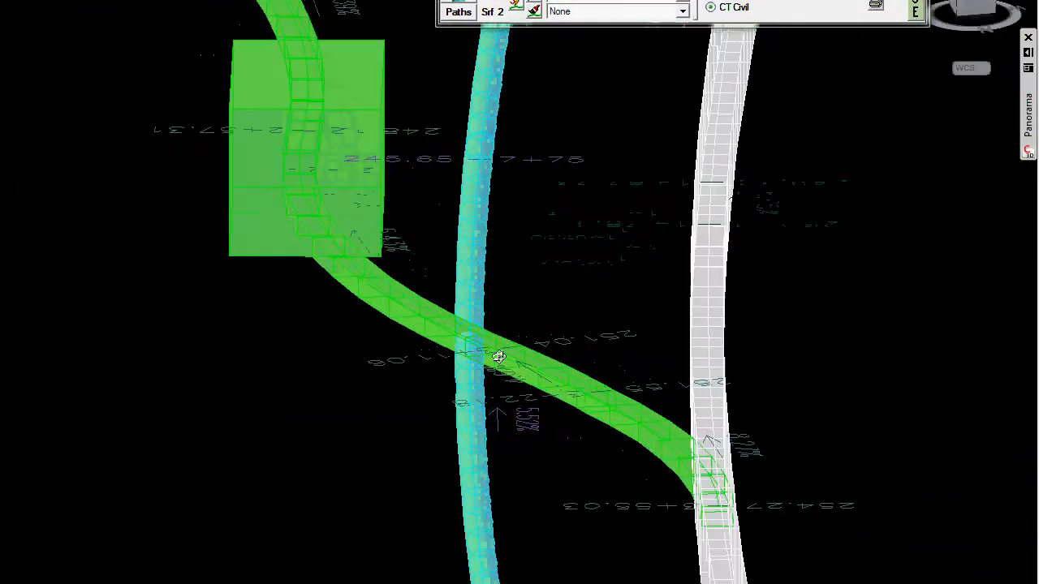
shift+middle_drag(486, 375, 251, 412)
scroll(760, 436, down, 5)
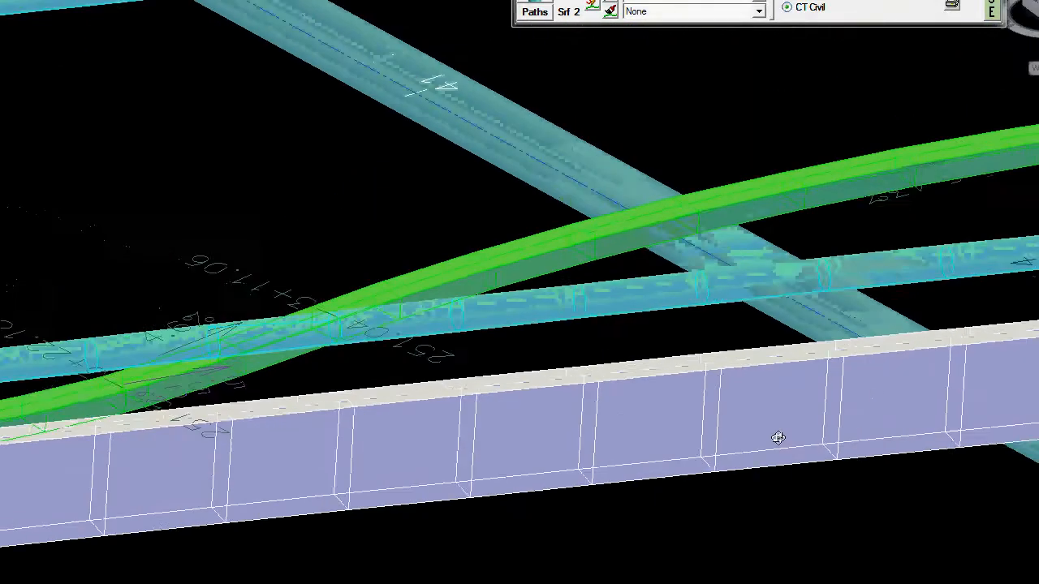
scroll(313, 373, up, 3)
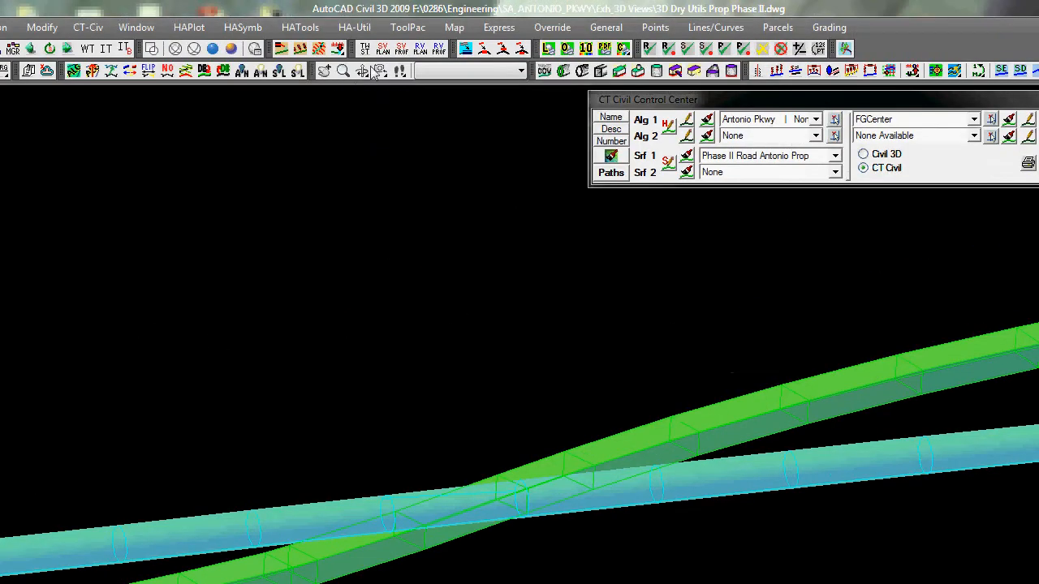
drag(661, 548, 573, 567)
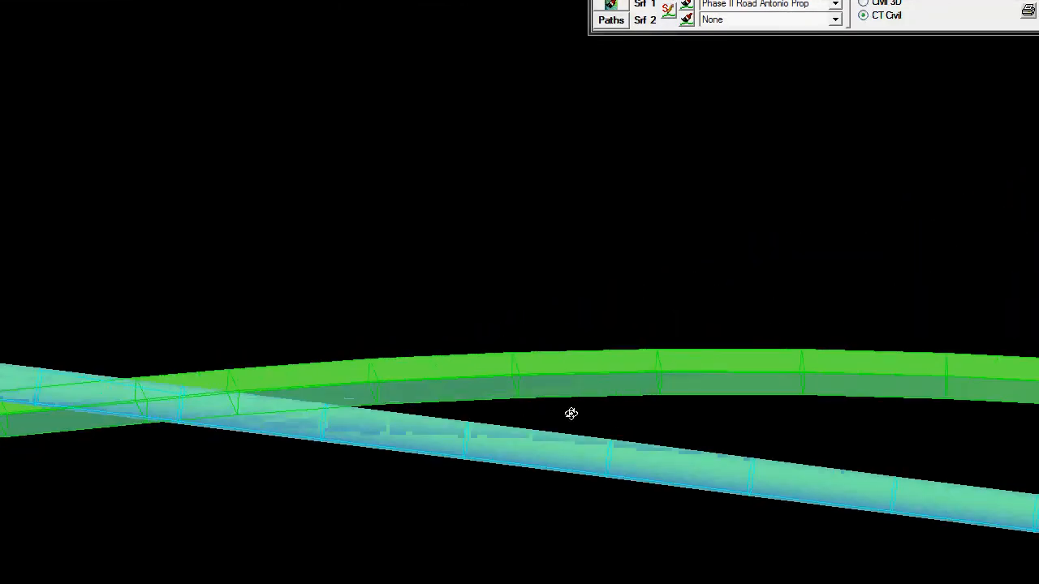
scroll(881, 511, down, 2)
drag(805, 393, 548, 323)
mouse_move(481, 396)
mouse_down()
mouse_move(442, 434)
mouse_move(463, 399)
mouse_move(482, 395)
mouse_up()
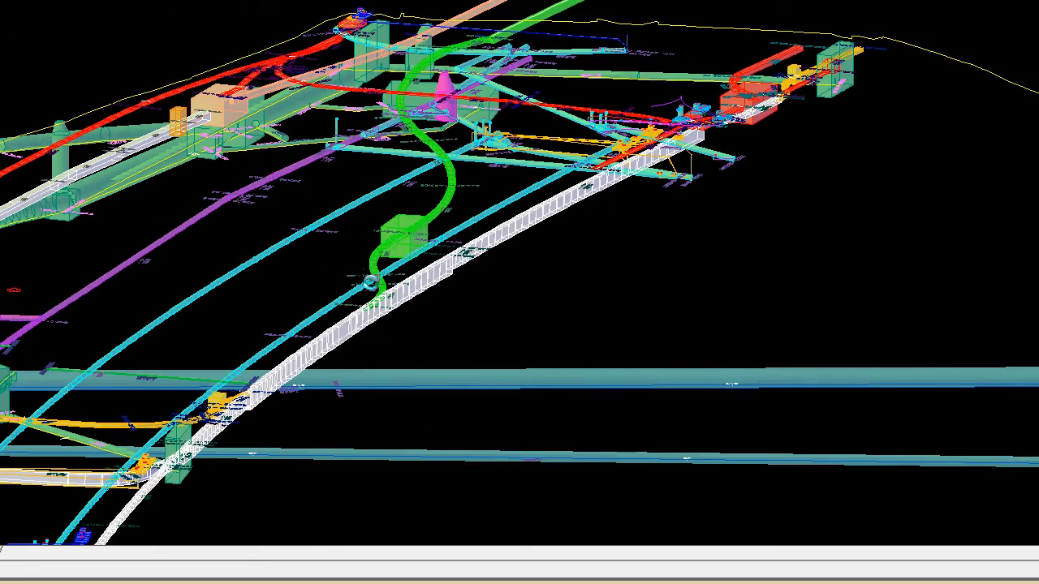
Examine the green duct bank between its vault and the white duct bank, including its conflict with the adjacent cyan pipe, from several angles
scroll(378, 274, up, 4)
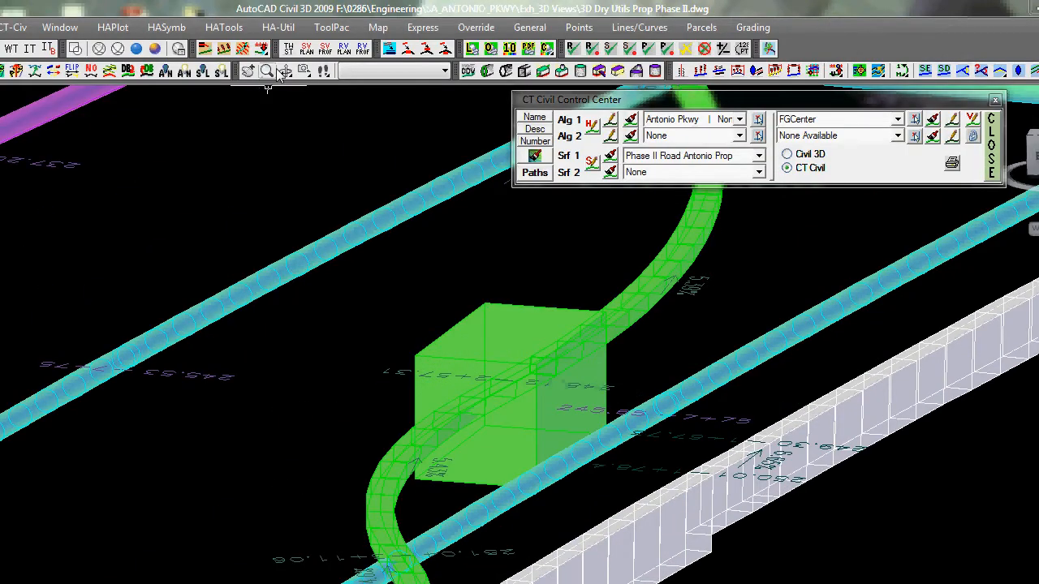
click(280, 73)
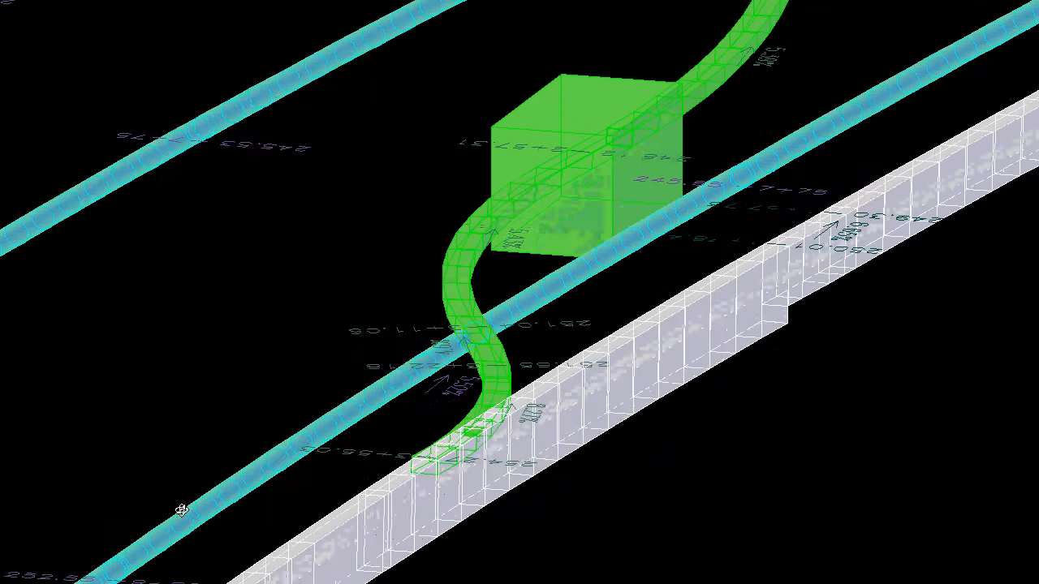
mouse_move(605, 324)
mouse_down()
mouse_move(635, 318)
mouse_move(609, 333)
mouse_up()
scroll(788, 186, down, 3)
scroll(710, 165, down, 3)
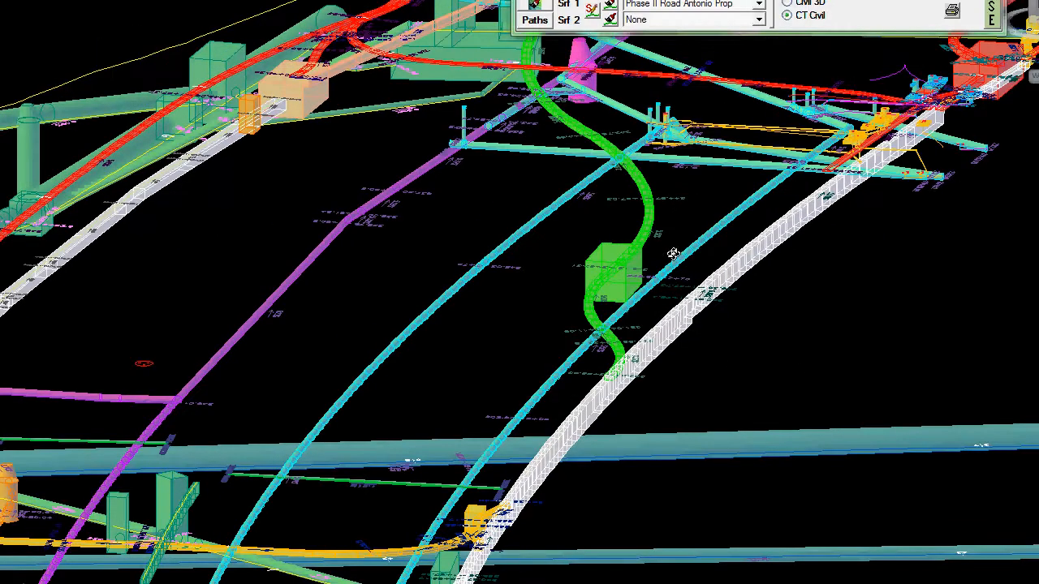
scroll(647, 308, up, 5)
drag(621, 347, 657, 412)
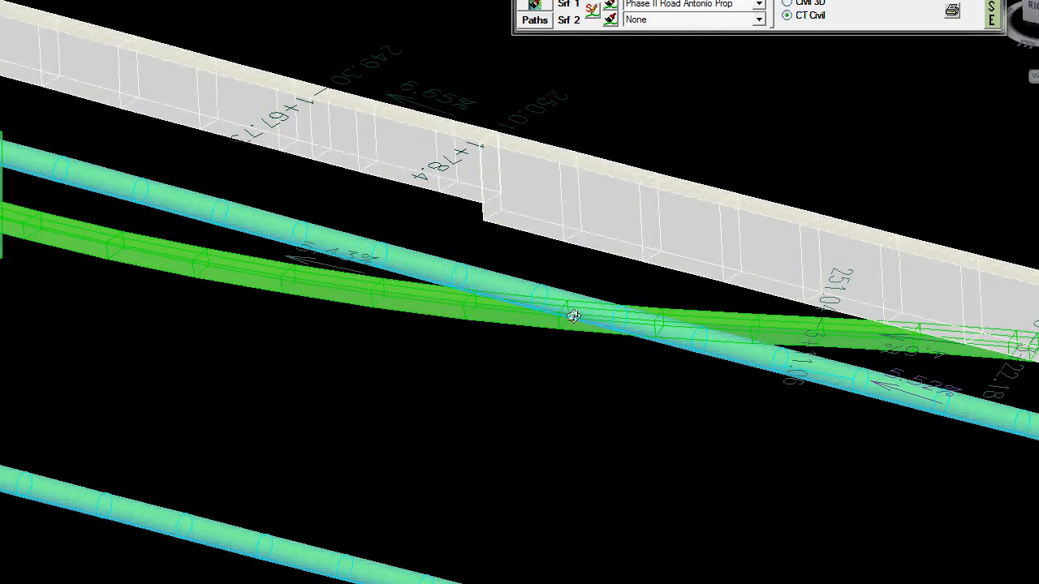
scroll(884, 296, up, 2)
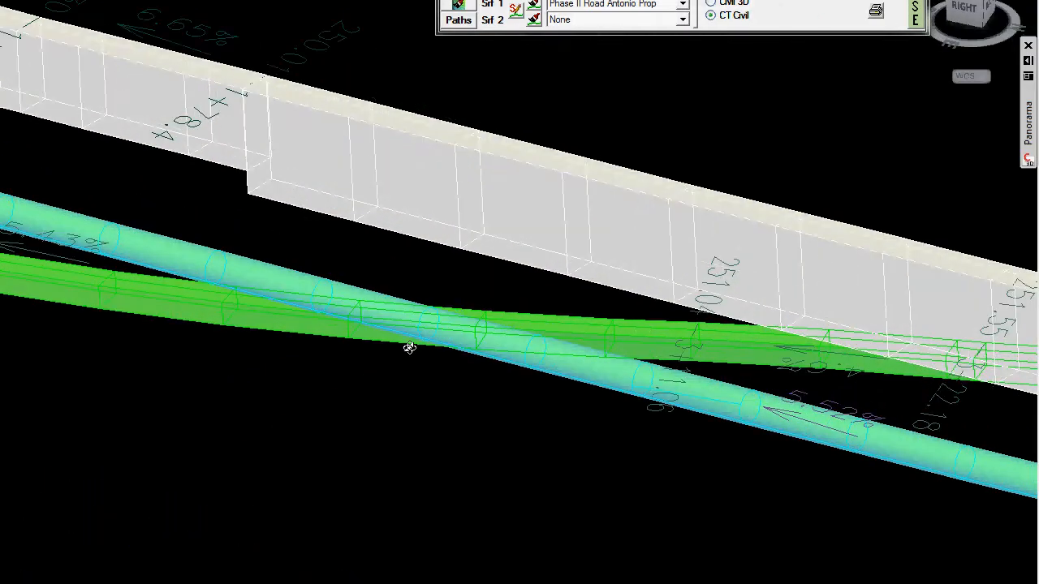
scroll(398, 420, down, 5)
drag(328, 411, 383, 582)
drag(399, 243, 410, 339)
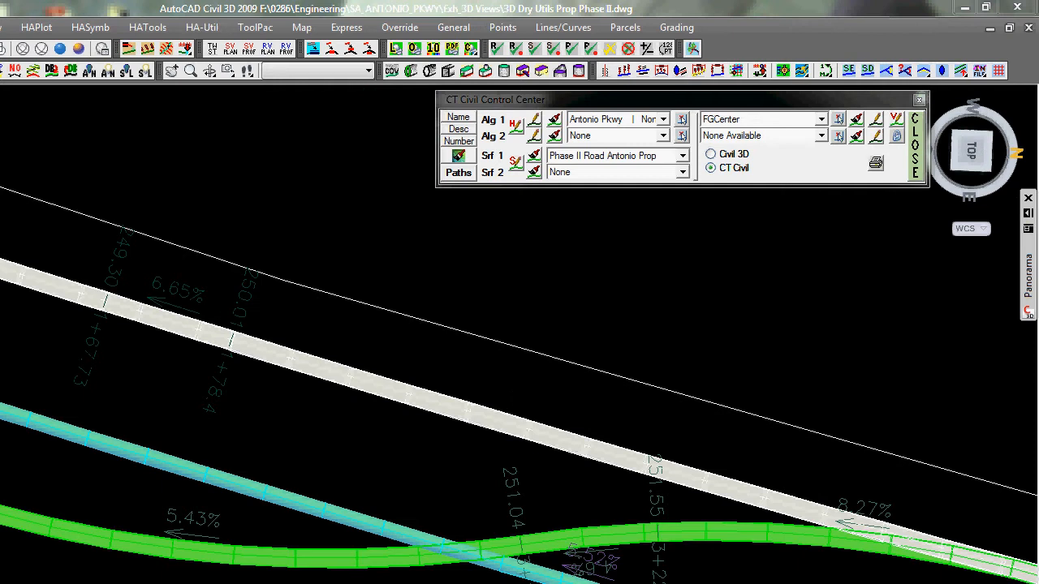
Switch to the top view and inspect in plan the spot where the green duct bank crosses the upper cyan pipe
click(972, 151)
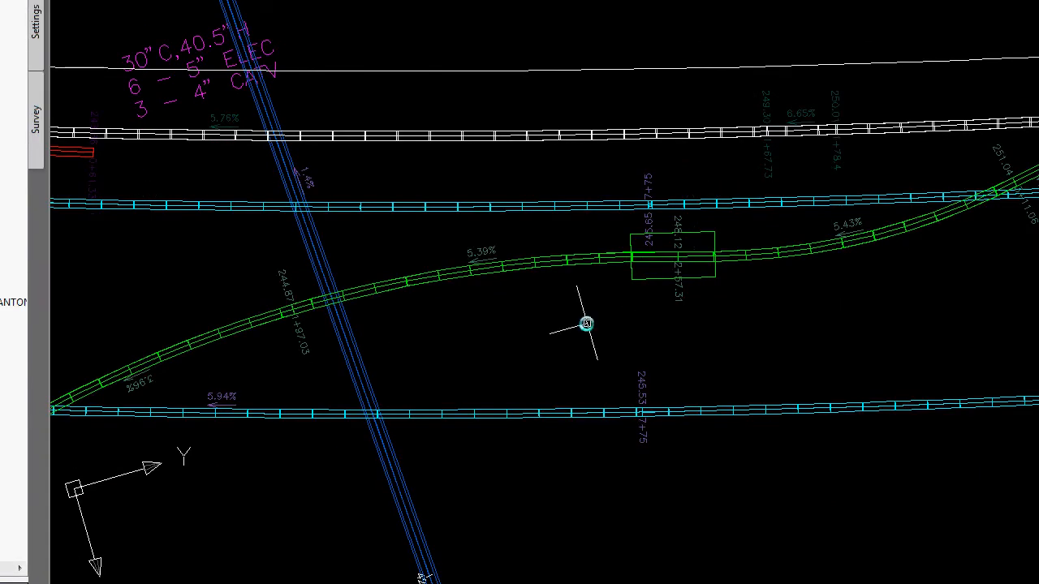
scroll(793, 315, down, 7)
scroll(953, 341, up, 2)
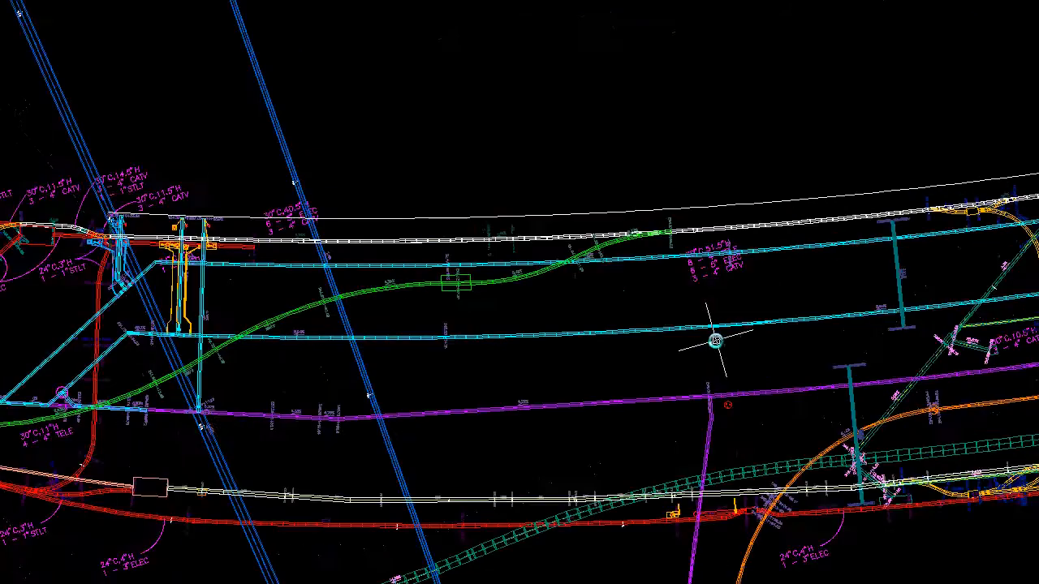
scroll(714, 341, up, 2)
scroll(471, 232, up, 2)
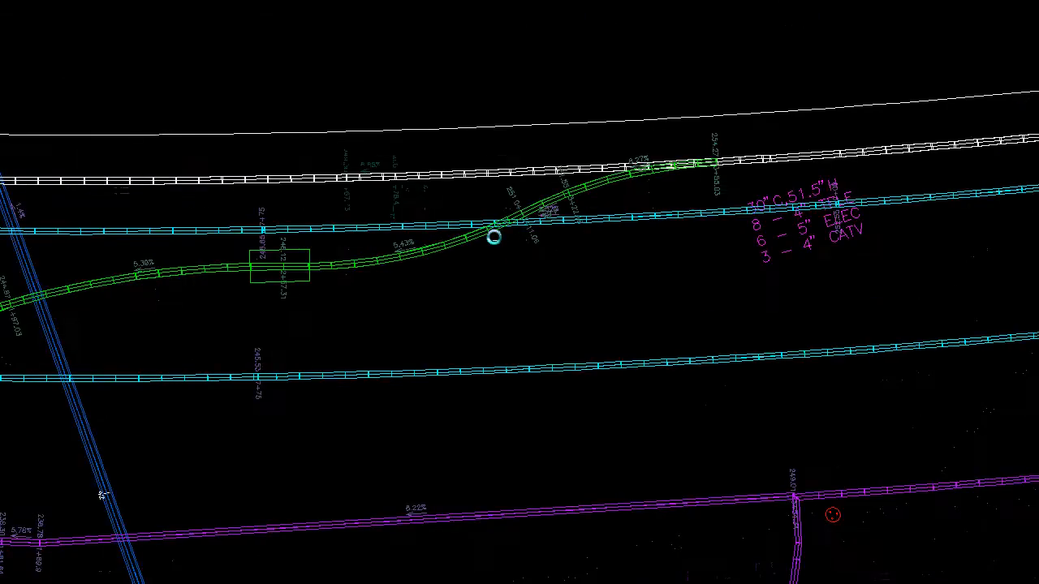
scroll(493, 237, up, 3)
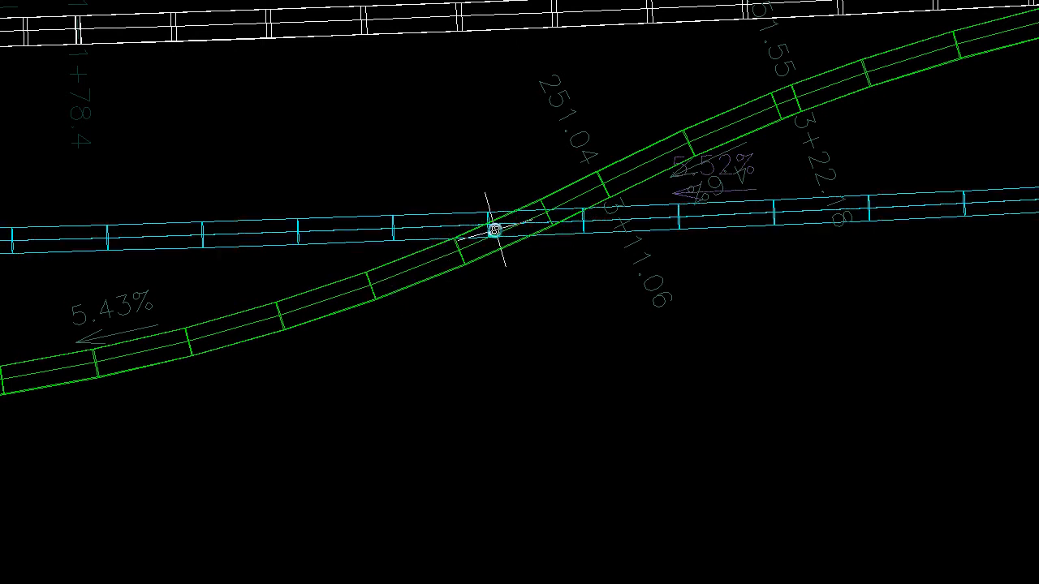
scroll(514, 224, up, 2)
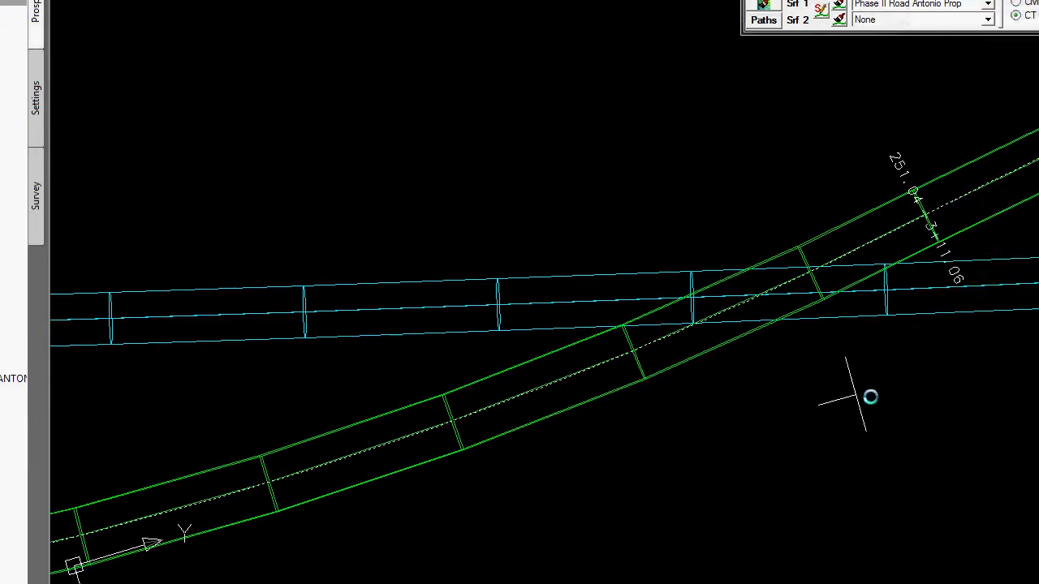
Add a PVI at station 3+06.23, where the green duct crosses the cyan pipe, with elevation 247.5 and a 0.00 vertical curve length
scroll(980, 453, down, 2)
scroll(598, 374, down, 2)
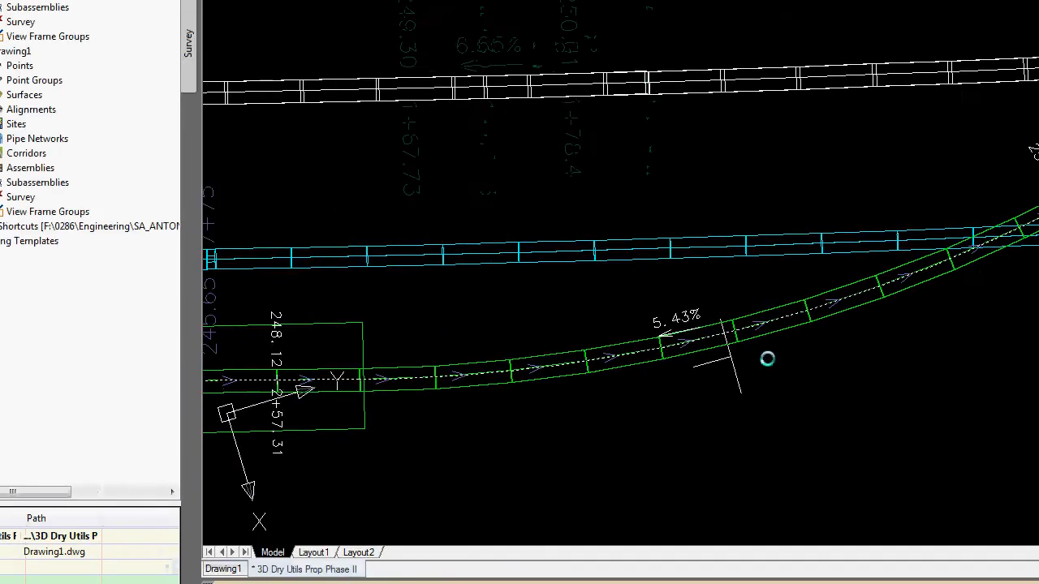
scroll(633, 240, up, 4)
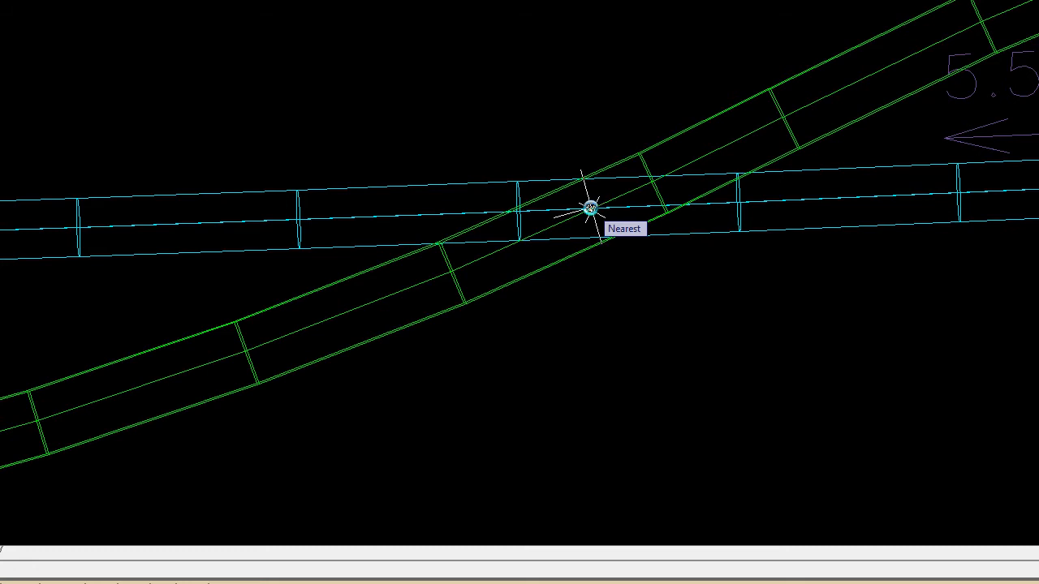
scroll(591, 209, up, 5)
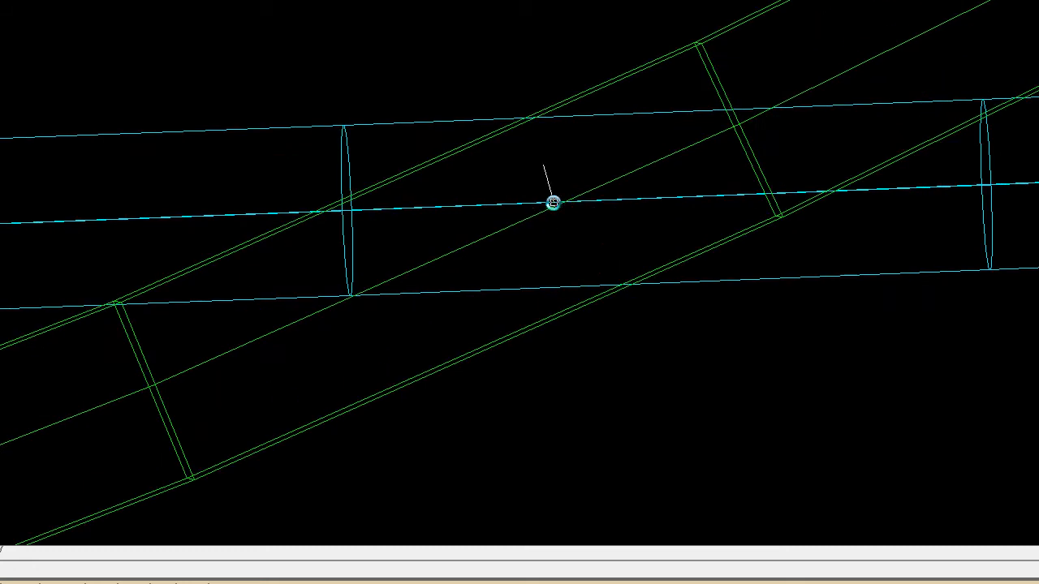
click(524, 212)
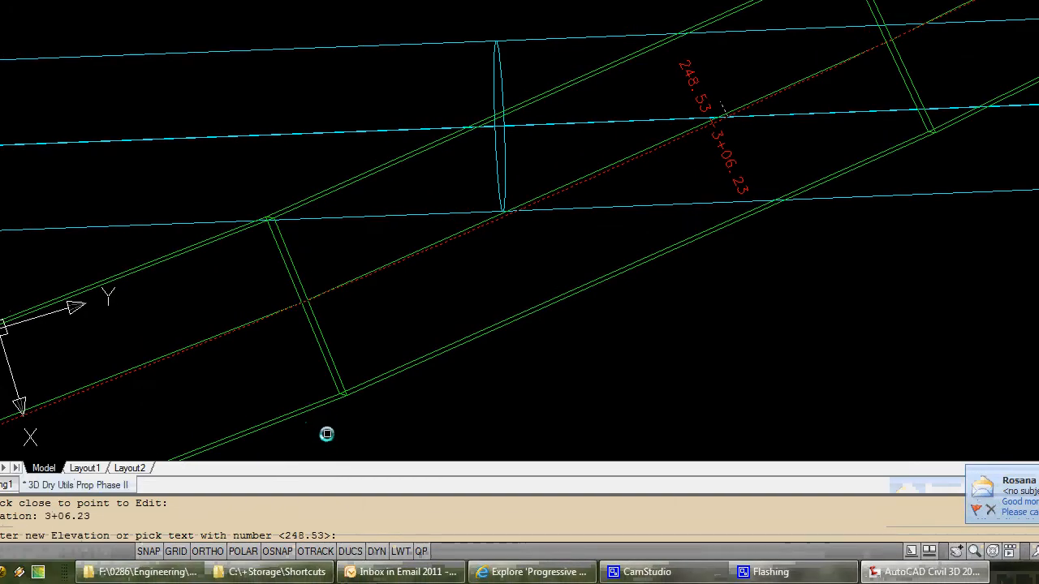
text(24)
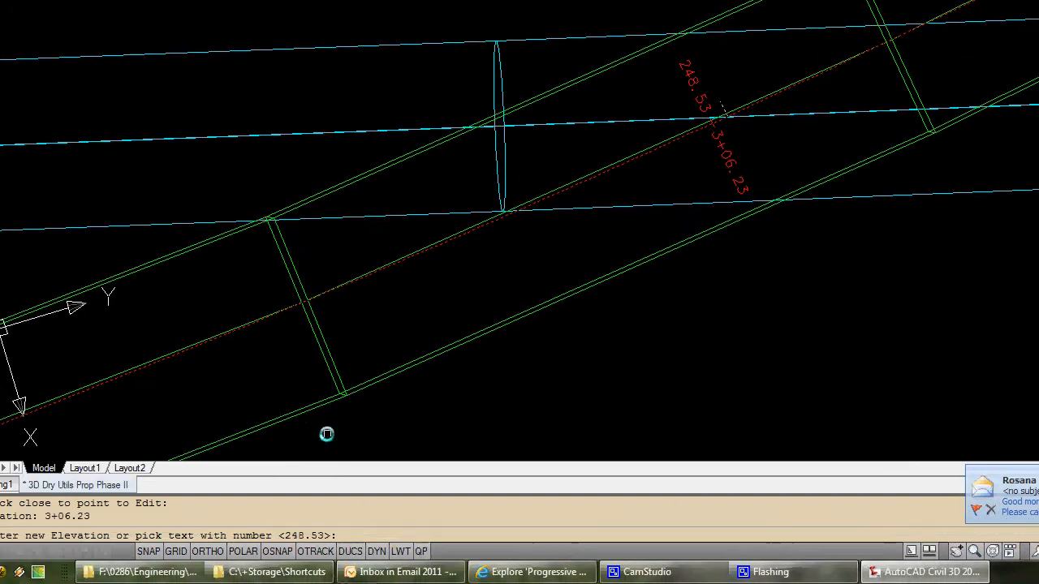
text(7.5)
key(Return)
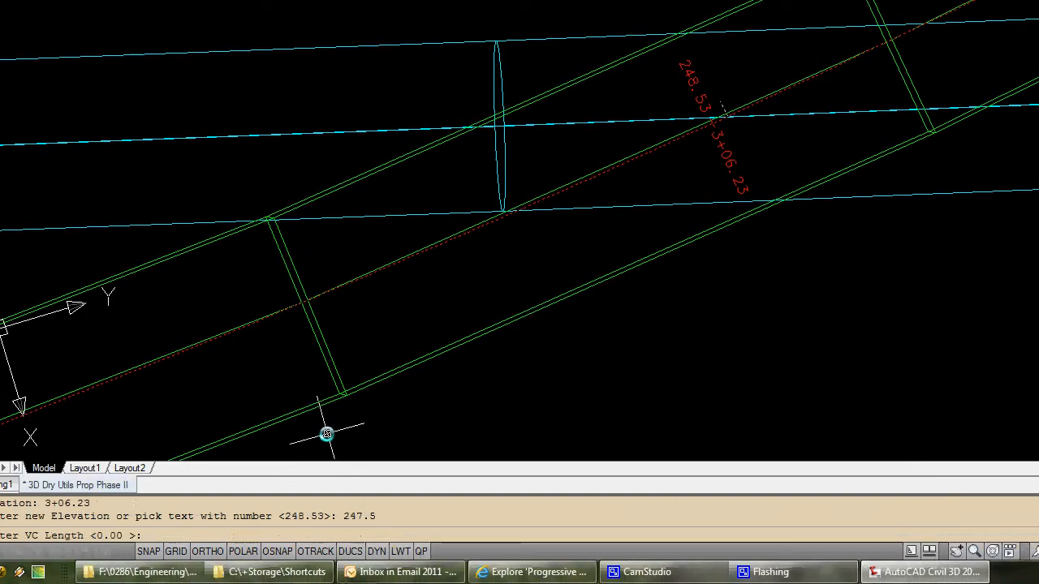
key(Return)
Set profile input to picked elevations without asking for VC length, and move the 3+06.23 PVI to station 3+01.34
text(i)
key(Return)
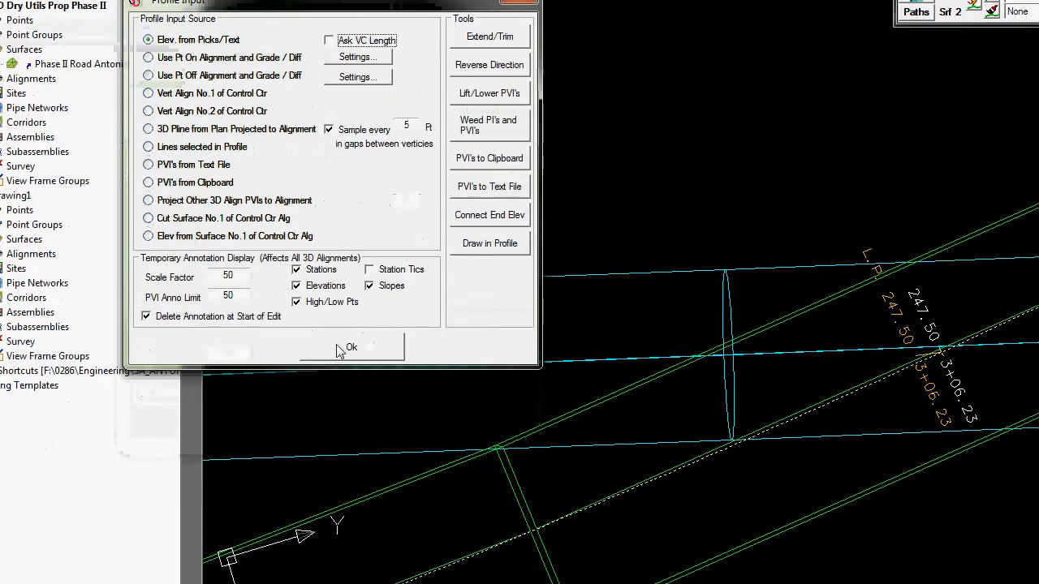
click(340, 351)
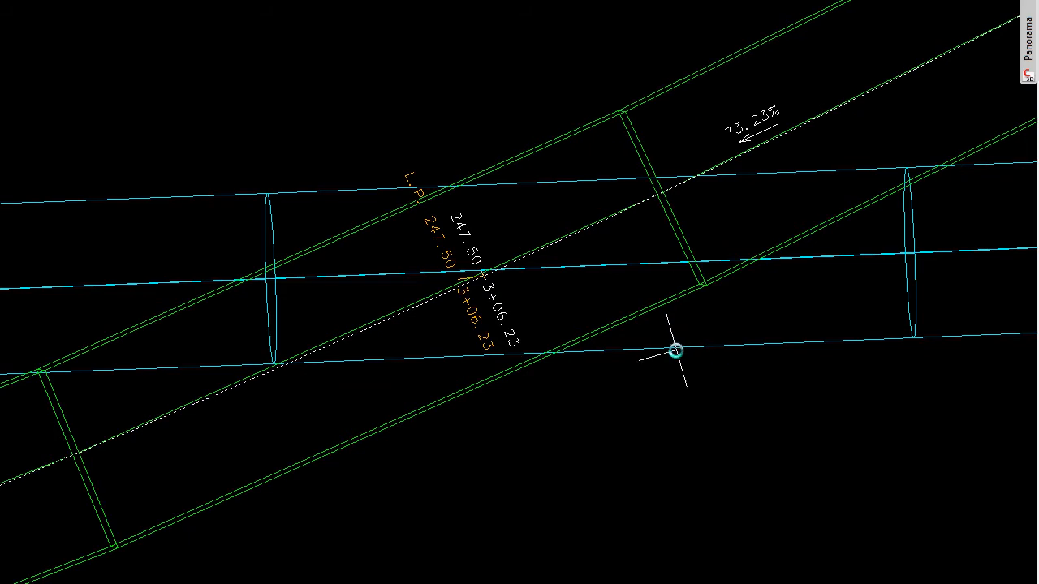
scroll(471, 281, down, 5)
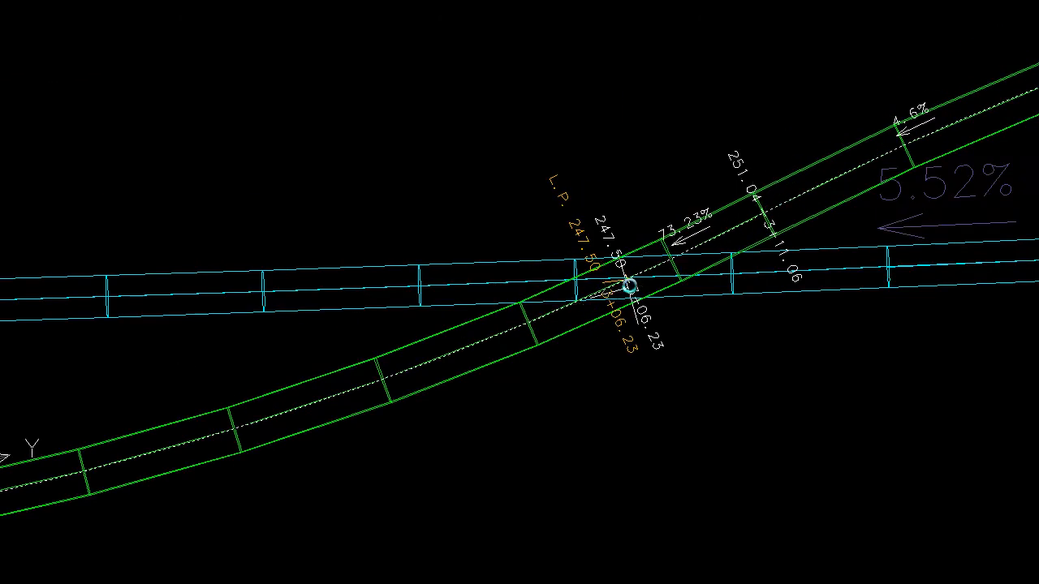
click(629, 275)
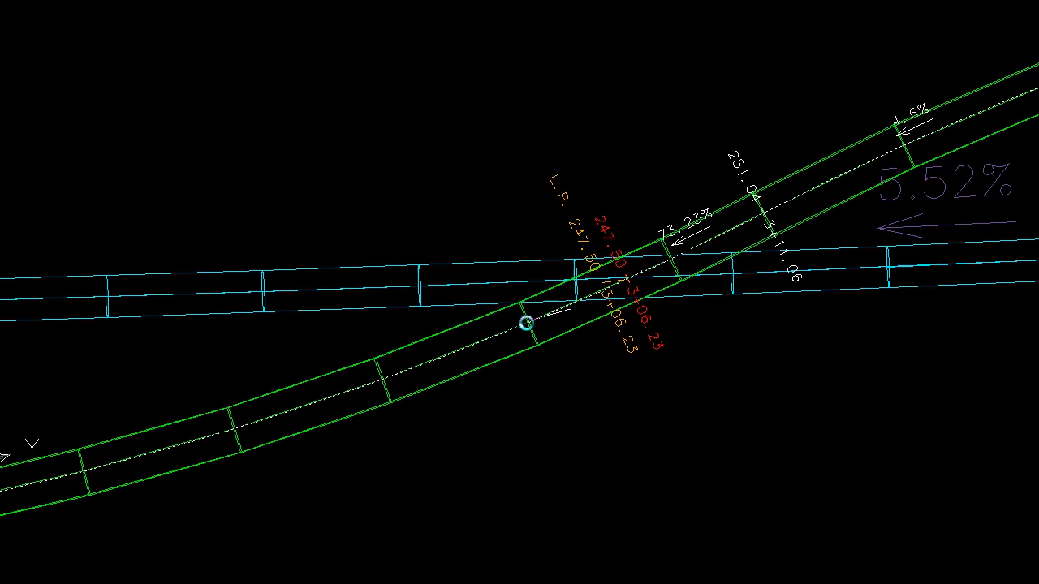
click(486, 338)
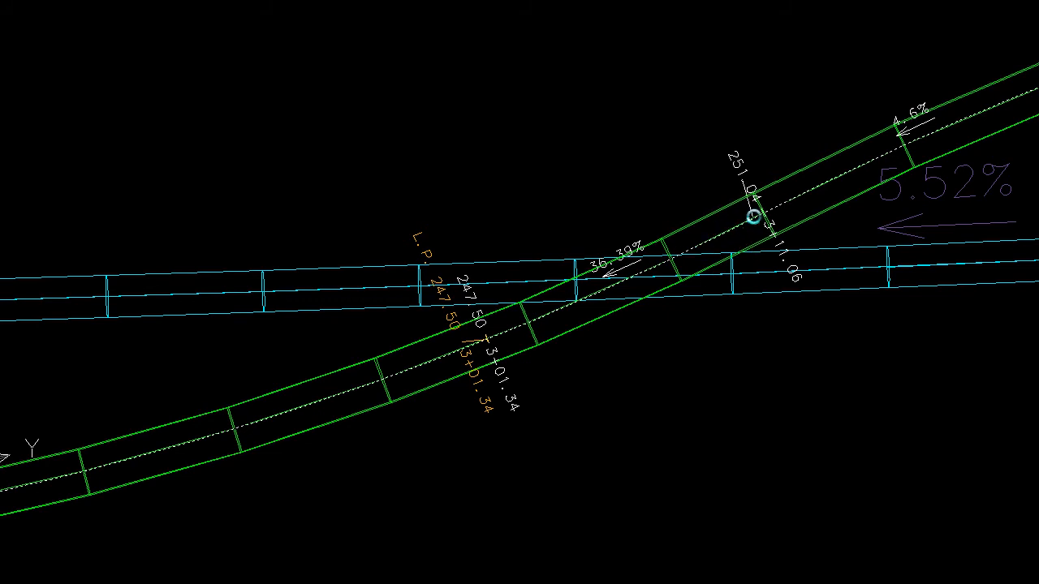
Set the elevation of the PVI at station 3+11.06 to 247.50 from the neighbouring PVI's label and redraw the duct
mouse_move(761, 215)
click(736, 220)
click(384, 273)
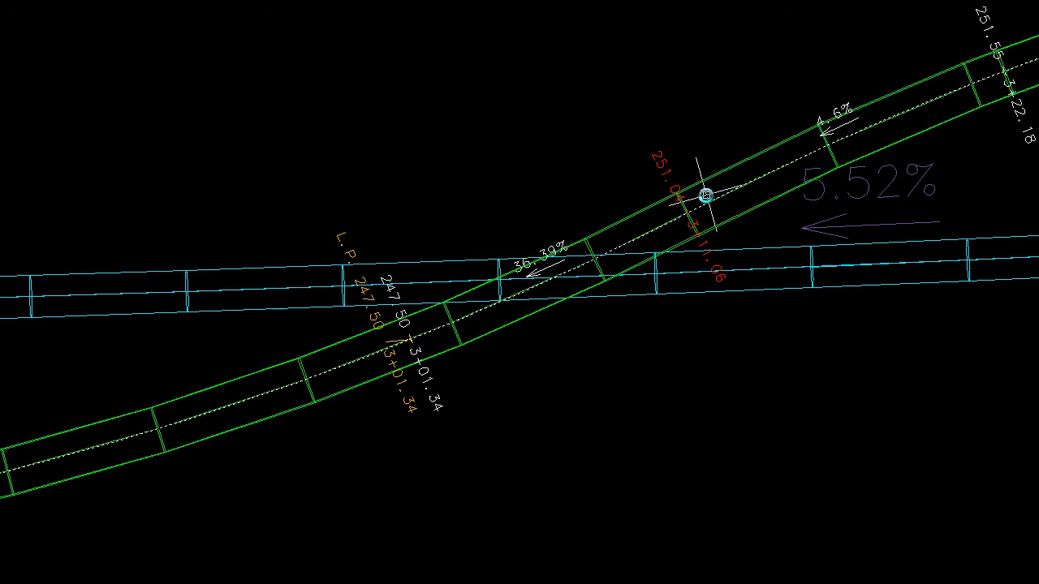
click(705, 196)
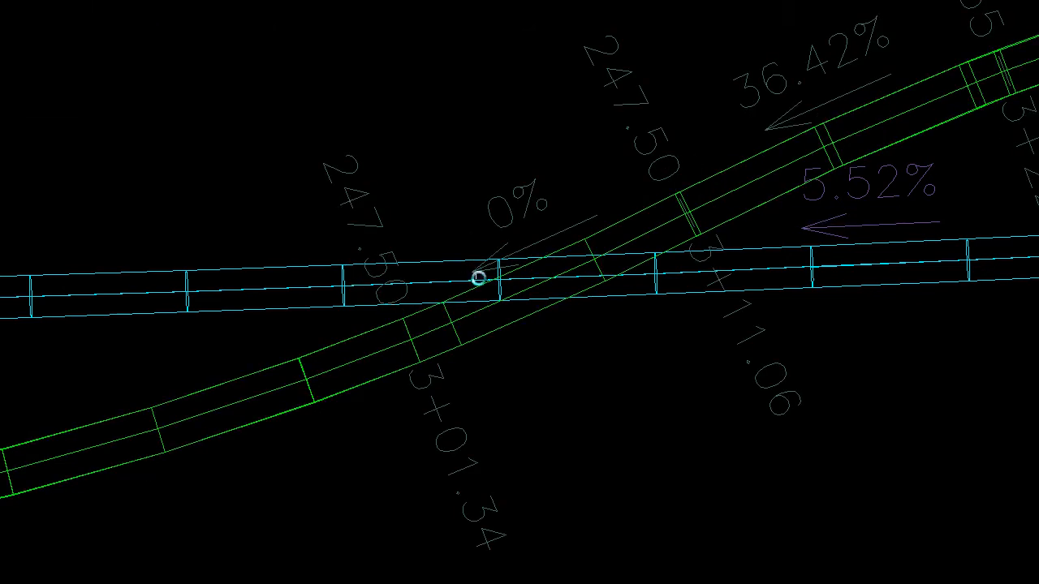
Examine the redrawn green duct bank in 3D, checking its dip under the cyan pipe between the vault and the white duct bank
scroll(418, 283, down, 2)
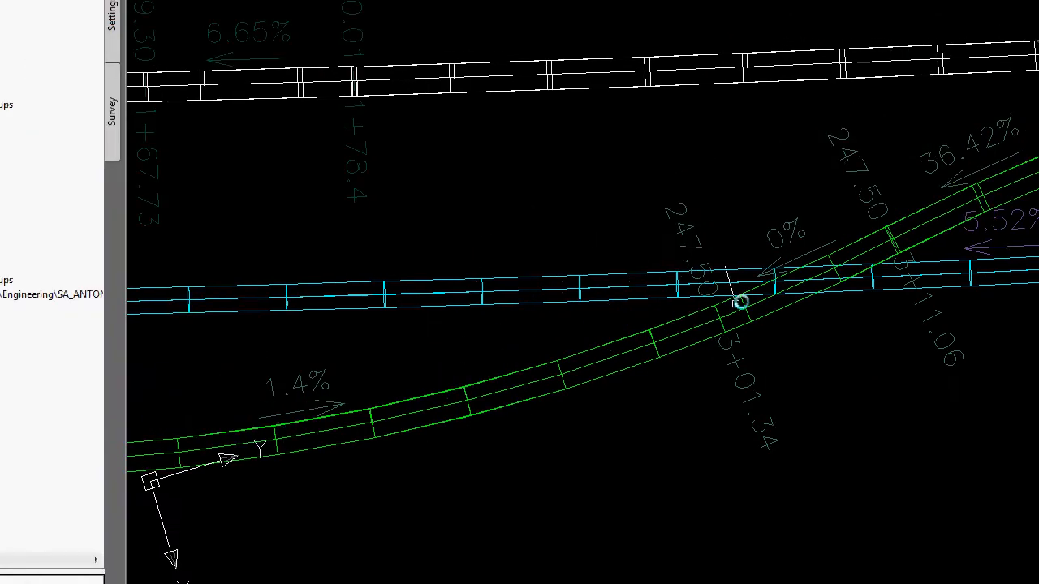
scroll(449, 362, down, 3)
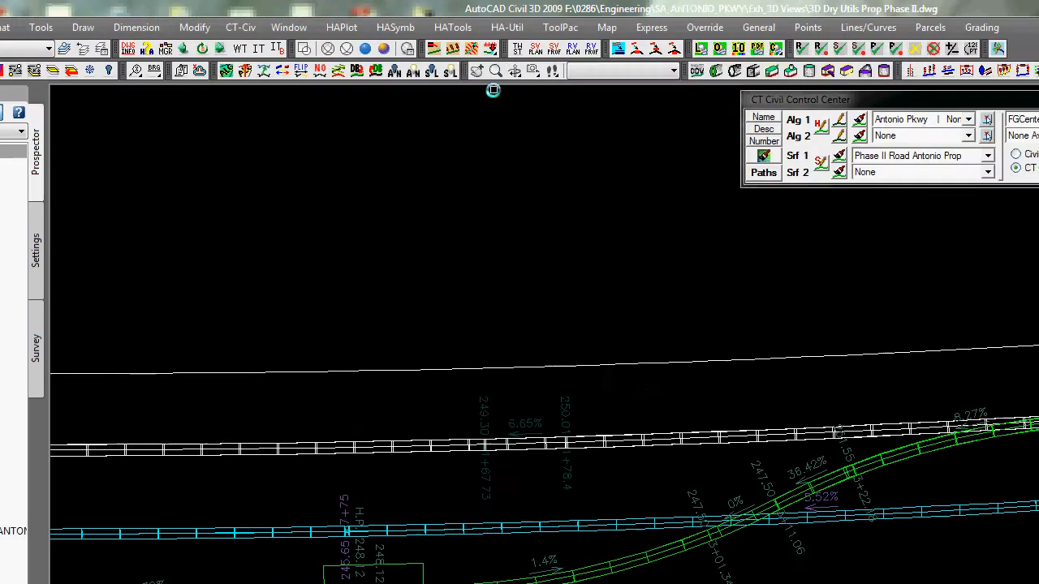
click(517, 72)
mouse_move(641, 417)
mouse_down()
mouse_move(670, 357)
mouse_move(551, 295)
mouse_move(728, 183)
mouse_move(608, 194)
mouse_move(297, 255)
mouse_move(278, 184)
mouse_move(716, 457)
mouse_move(322, 195)
mouse_move(324, 219)
mouse_move(694, 377)
mouse_move(671, 297)
mouse_move(684, 277)
mouse_move(705, 316)
mouse_move(851, 415)
mouse_up()
drag(484, 244, 598, 402)
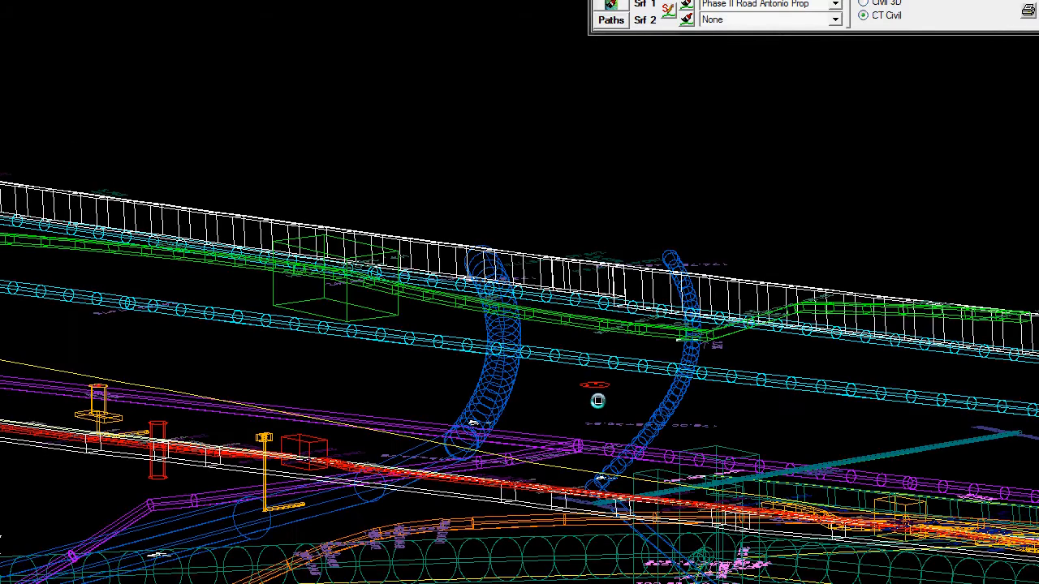
Undo the 3D view change, the duct redraw and the PVI edits made at the cyan pipe crossing
key(ctrl+z)
key(ctrl+z)
key(ctrl+z)
key(ctrl+z)
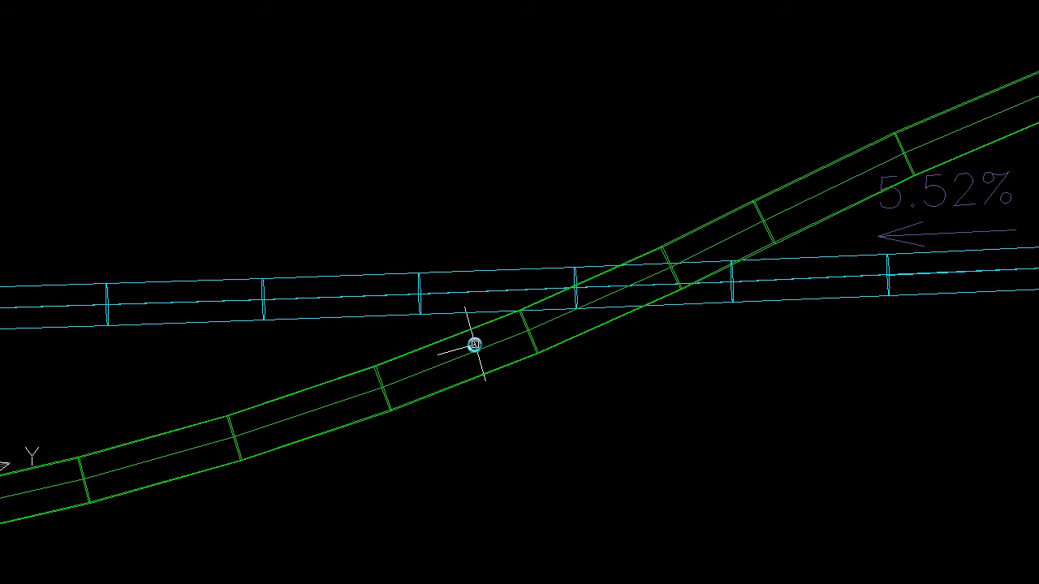
key(ctrl+z)
scroll(585, 242, down, 6)
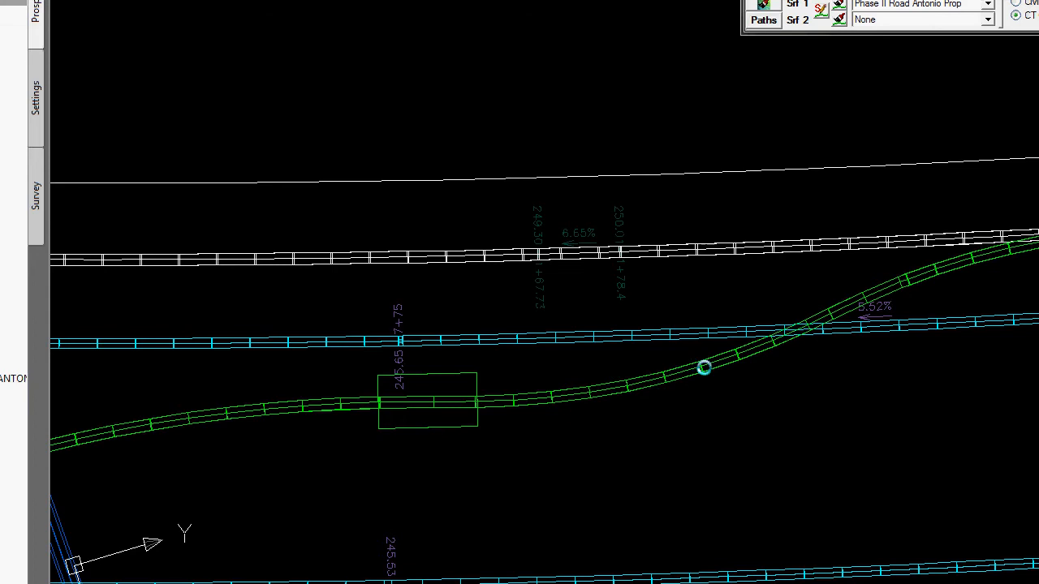
Add a profile PVI on the green duct at station 2+90.97, between the vault and the cyan pipe crossing, at elevation 249.94
mouse_move(704, 367)
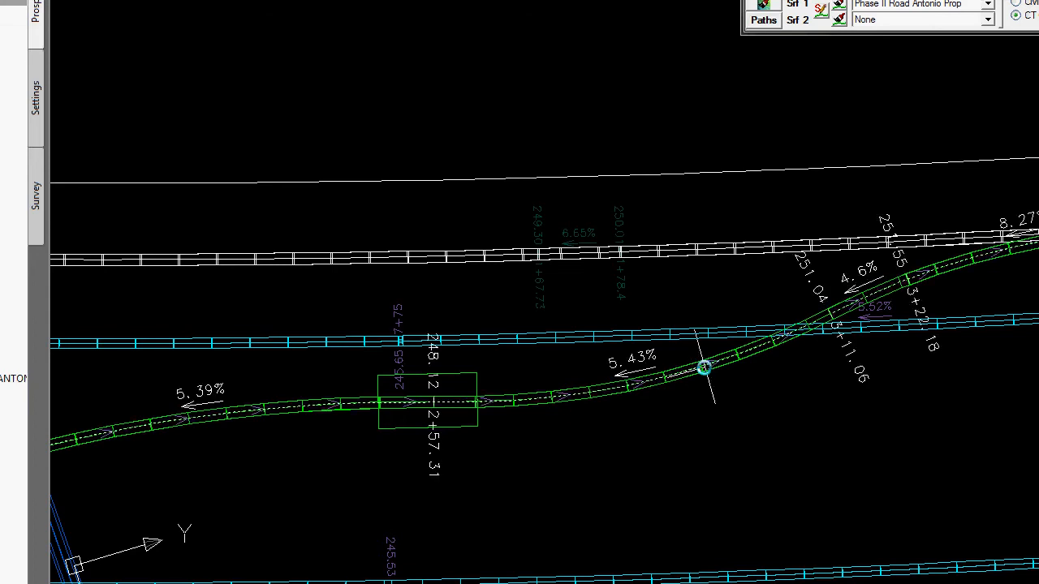
scroll(717, 290, up, 5)
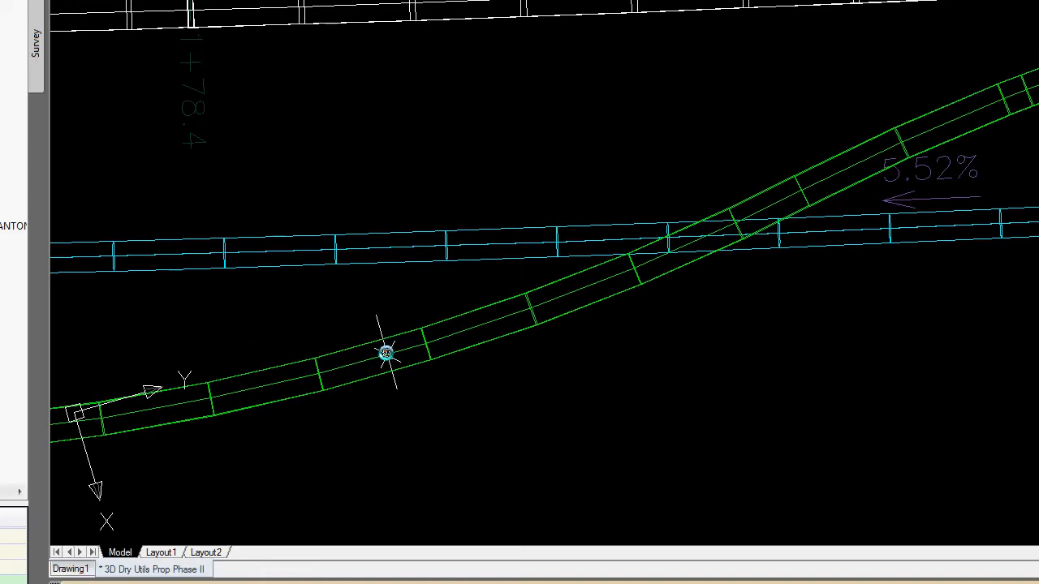
mouse_move(387, 353)
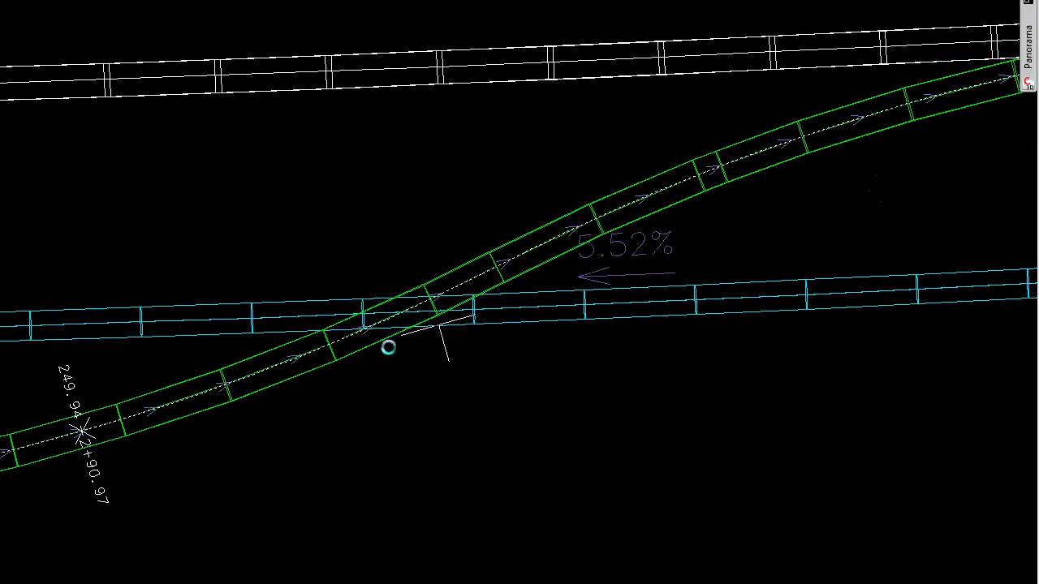
Add a PVI at station 3+06.23 where the green duct crosses the cyan pipe, and set its elevation to 247.50
scroll(378, 309, up, 2)
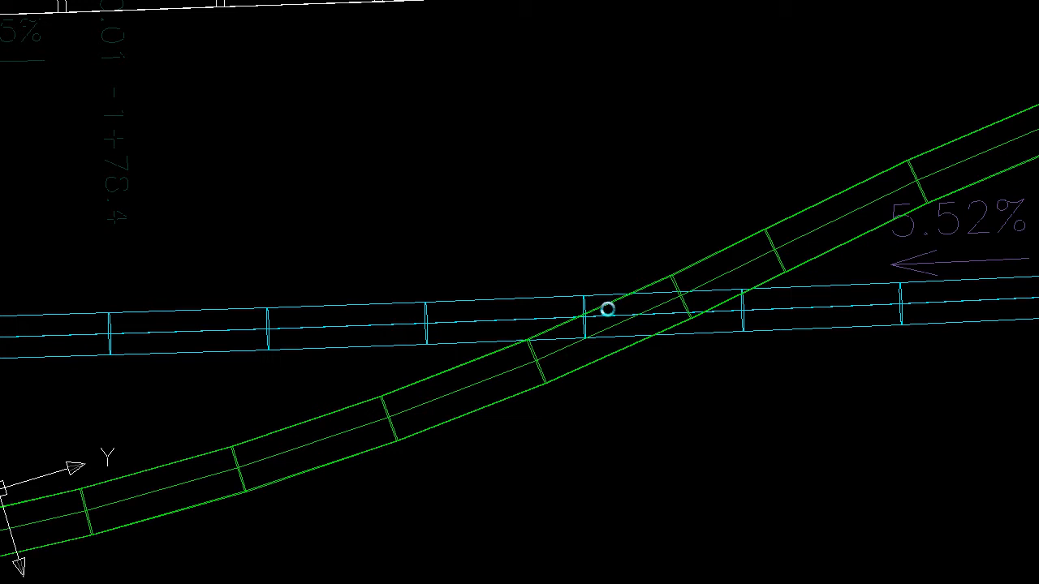
scroll(607, 309, up, 2)
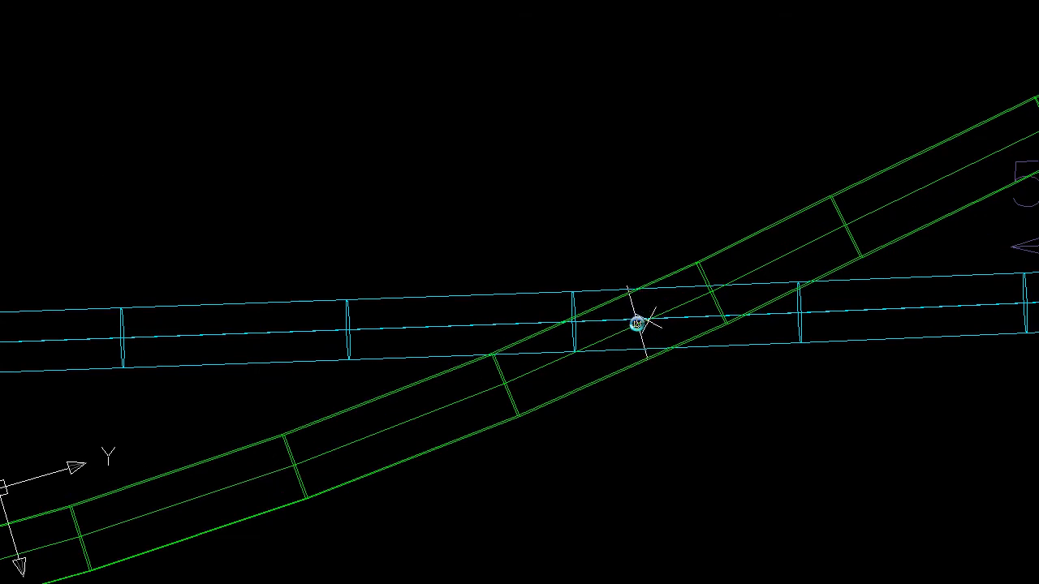
mouse_move(628, 321)
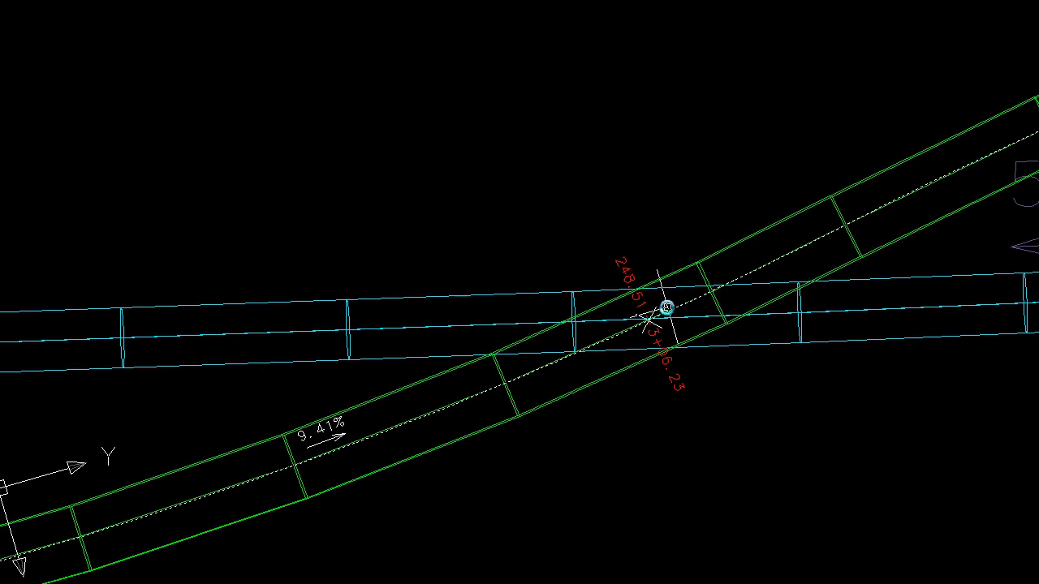
click(666, 309)
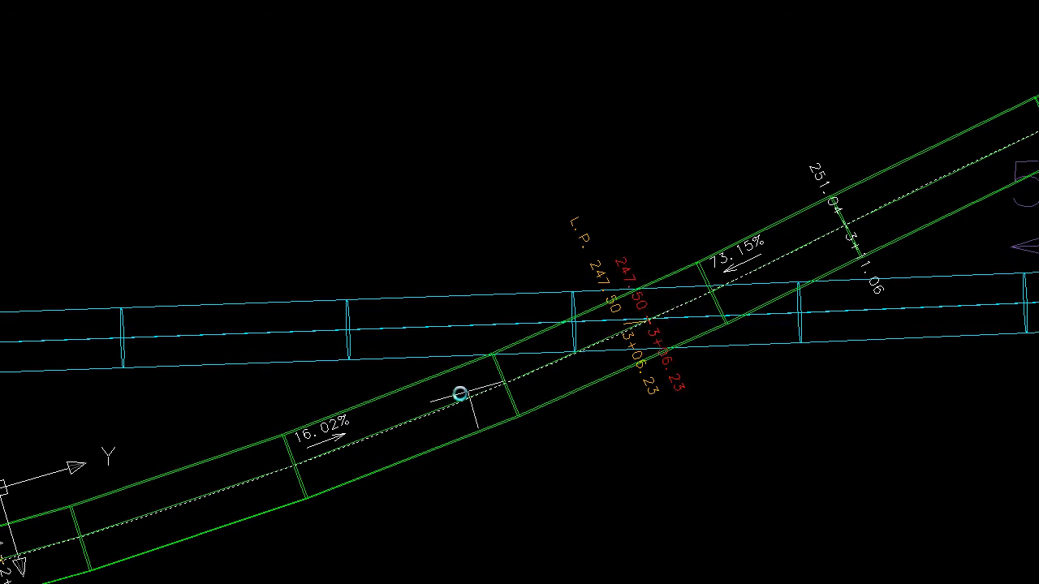
Move the 3+06.23 PVI to station 3+01.2, set the 3+11.06 PVI's elevation to 247.50 and redraw the duct
click(438, 411)
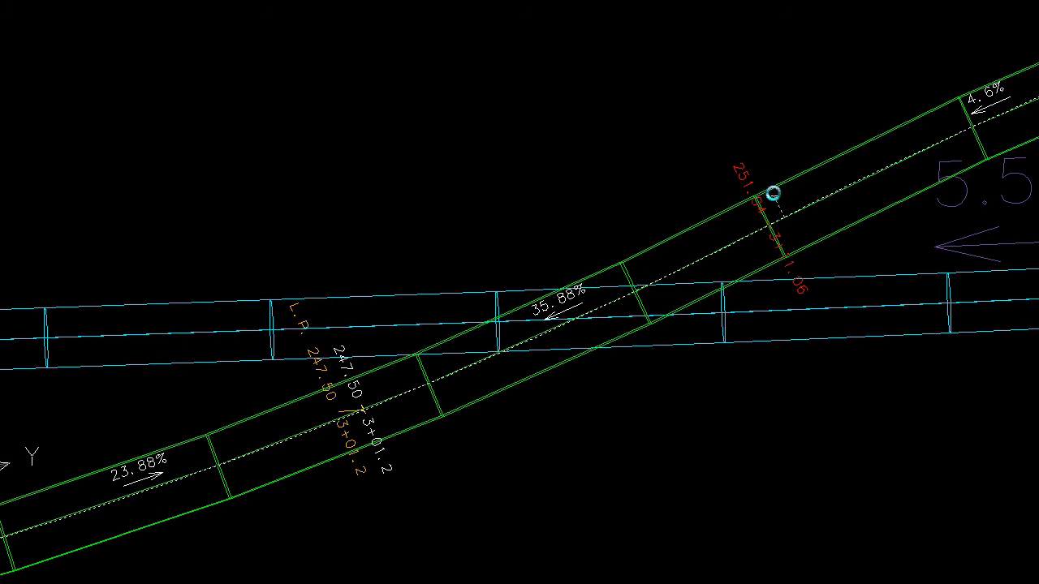
click(773, 194)
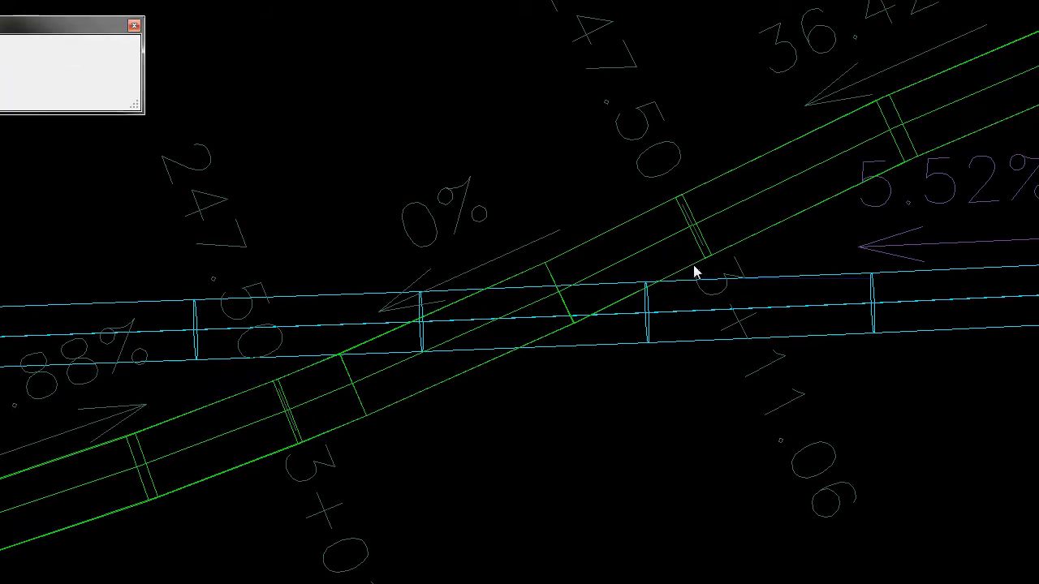
Examine the redrawn green duct bank in 3D, checking its grade breaks and its clearance beneath the cyan pipe
scroll(706, 292, down, 7)
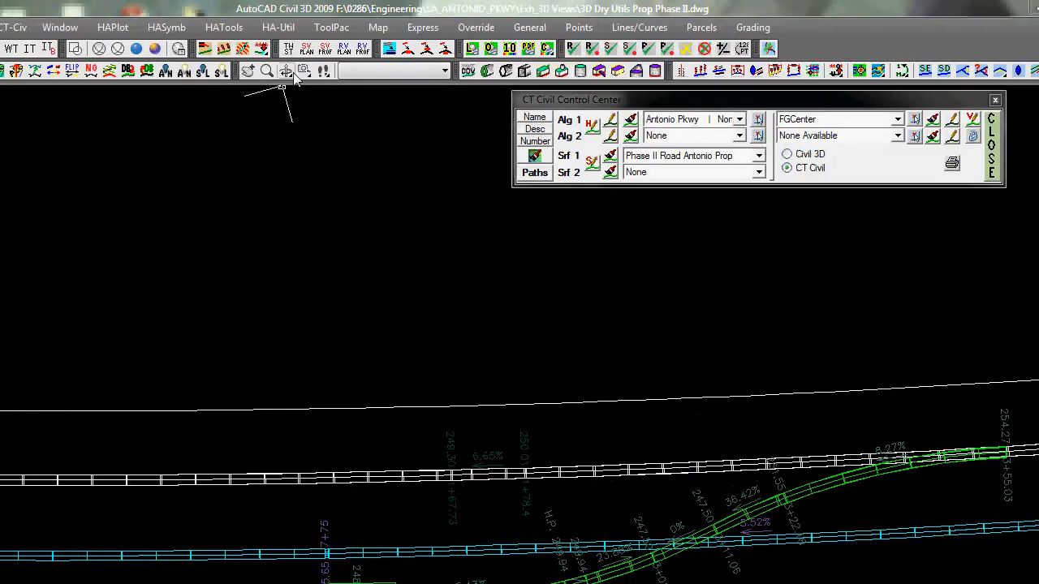
mouse_move(507, 580)
shift+middle_down()
mouse_move(657, 435)
mouse_move(606, 411)
mouse_move(578, 166)
mouse_move(549, 202)
mouse_move(533, 178)
mouse_move(733, 356)
shift+middle_up()
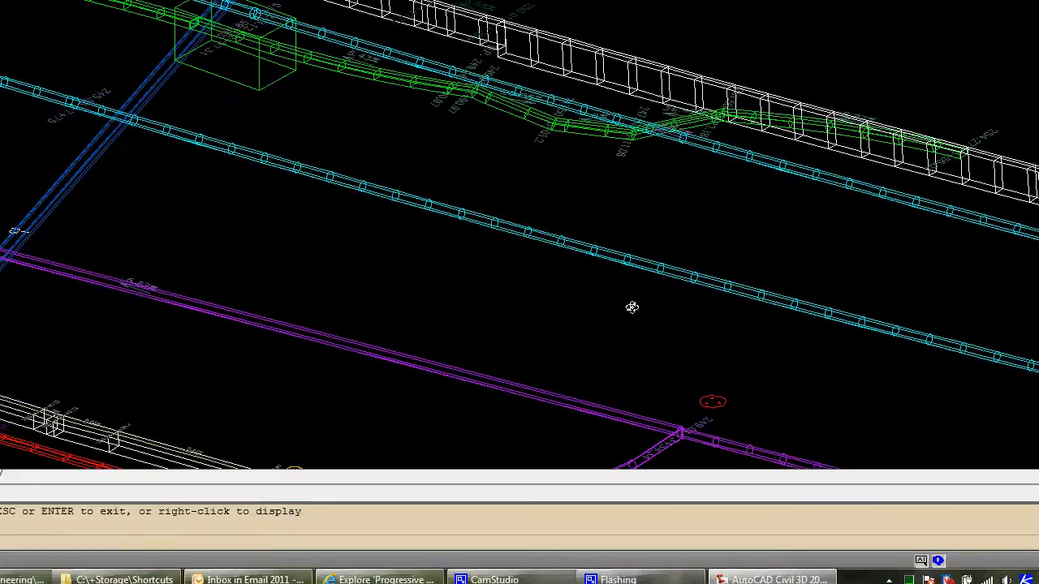
shift+middle_drag(632, 307, 621, 211)
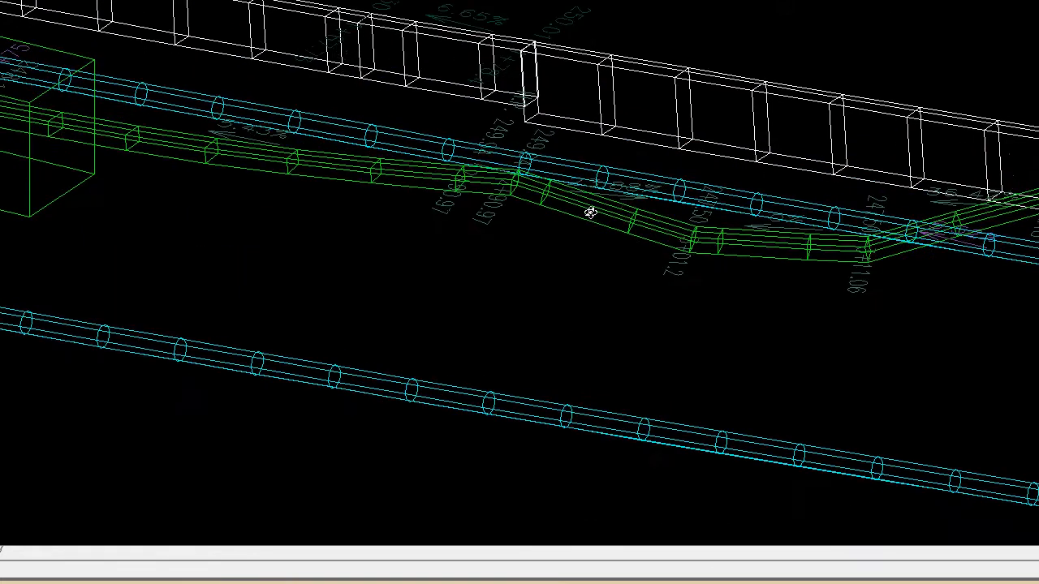
shift+middle_drag(362, 172, 722, 170)
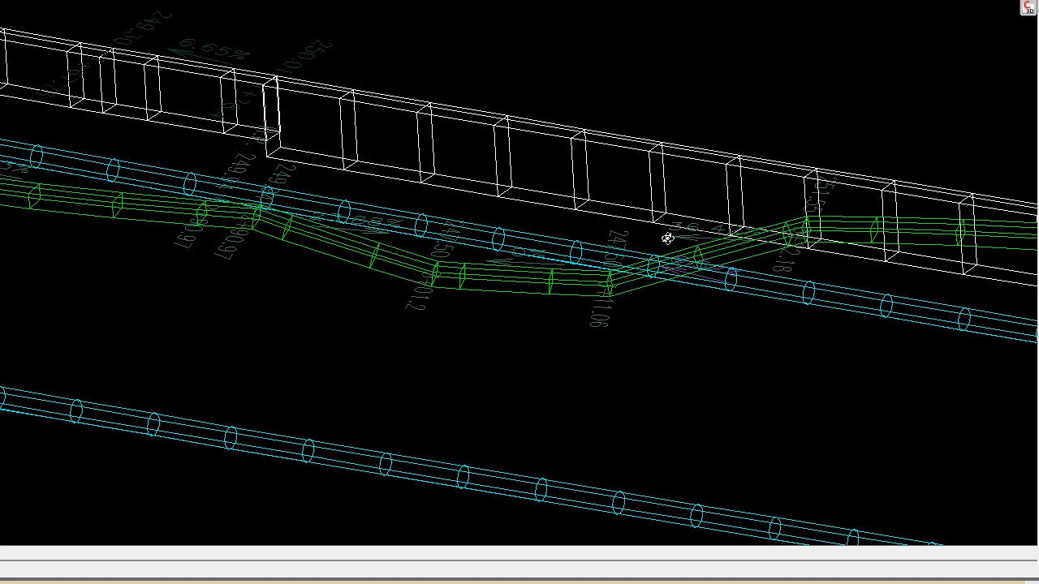
shift+middle_drag(292, 232, 350, 224)
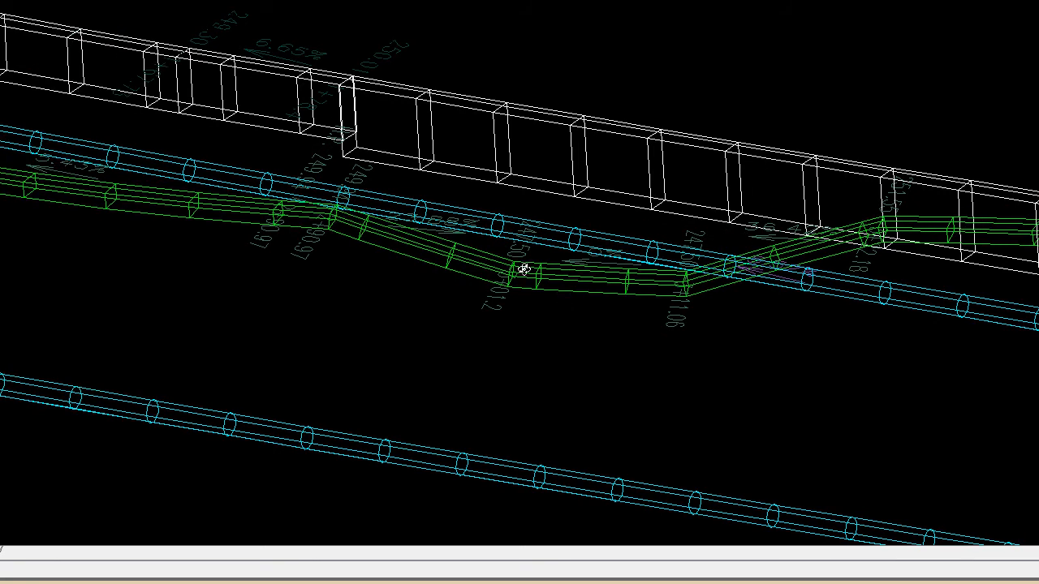
shift+middle_drag(629, 244, 760, 276)
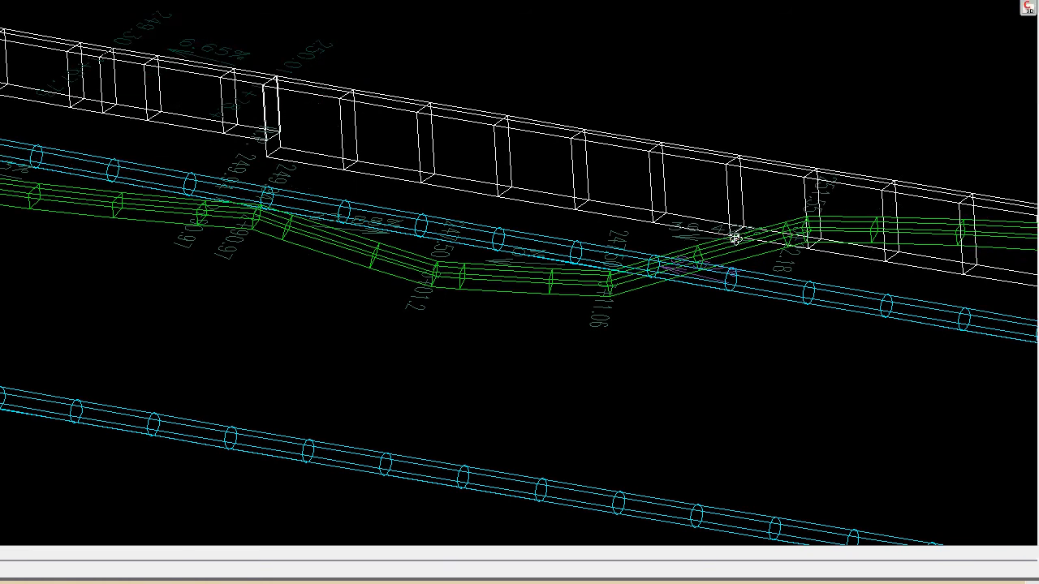
shift+middle_drag(490, 251, 463, 316)
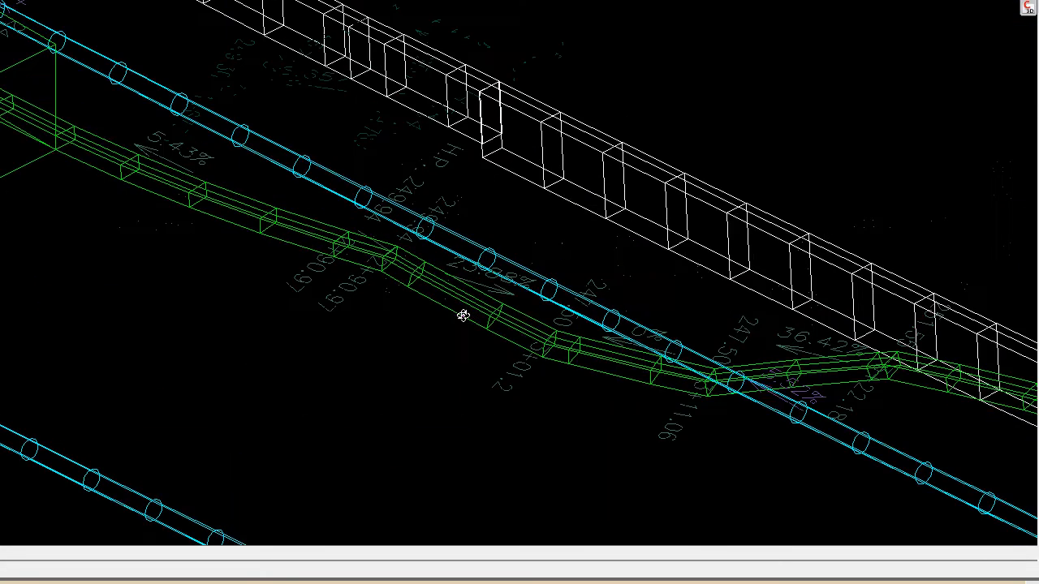
Set the elevation of the PVI at station 2+90.97 to 249 and redraw the duct
scroll(423, 267, up, 1)
scroll(457, 246, up, 2)
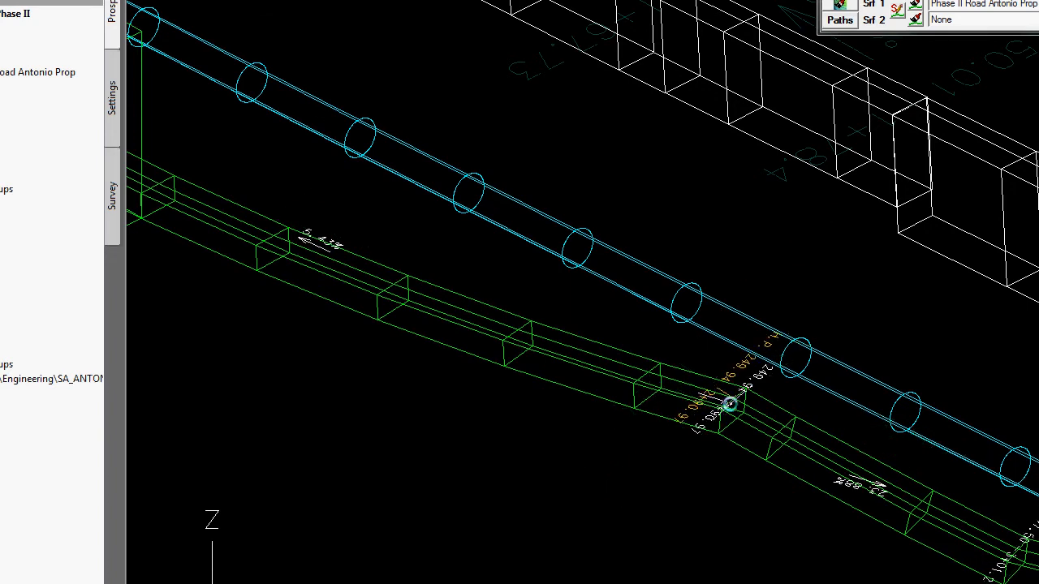
shift+right_click(690, 371)
click(670, 363)
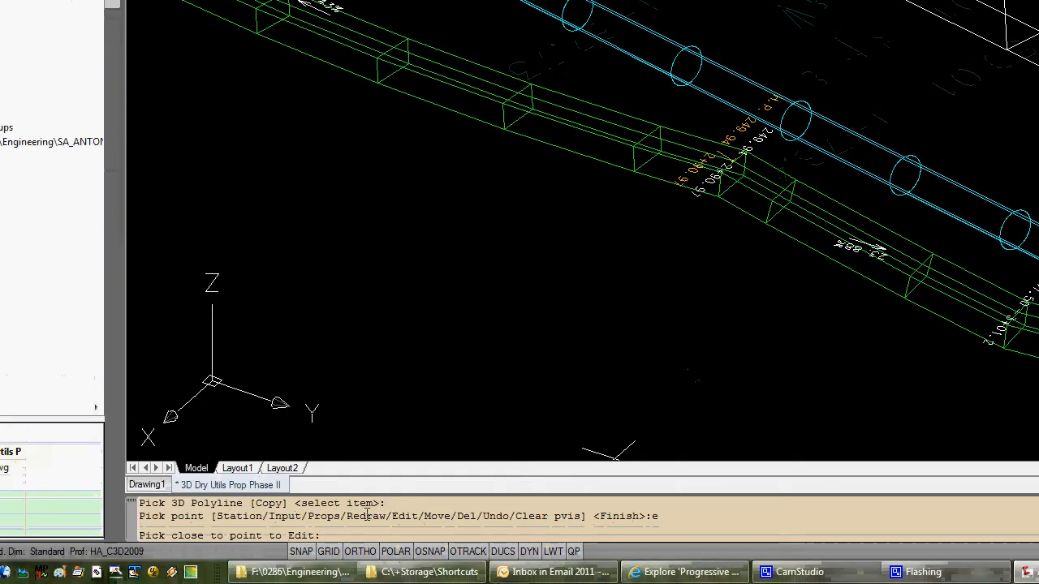
shift+right_click(700, 222)
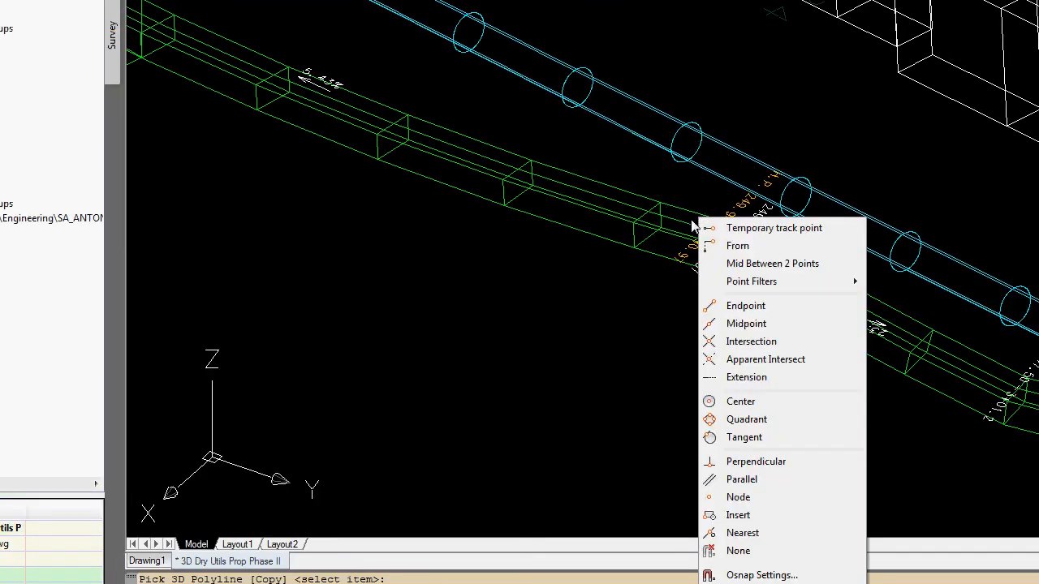
key(r)
click(693, 228)
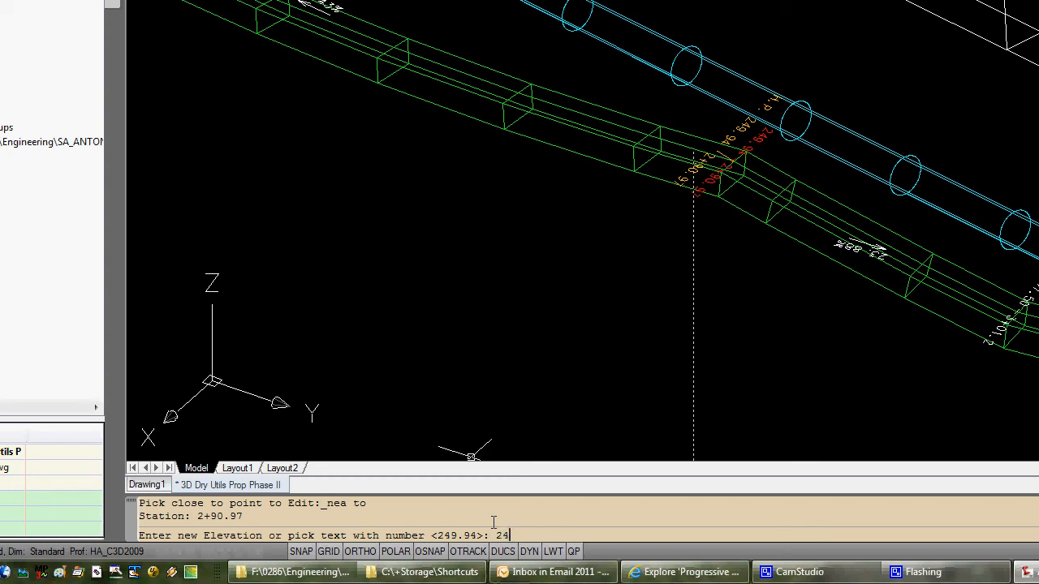
key(Return)
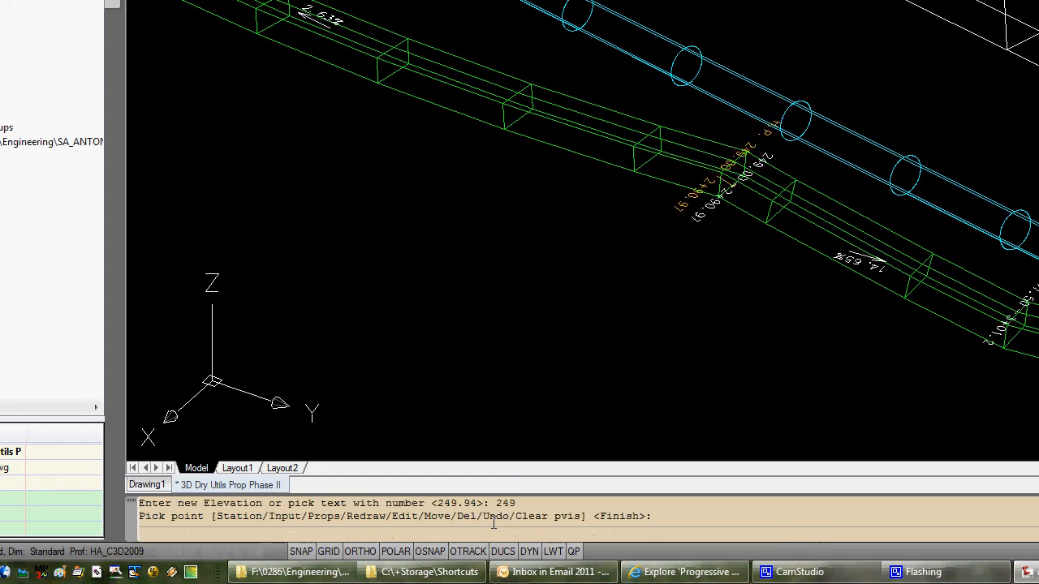
key(Return)
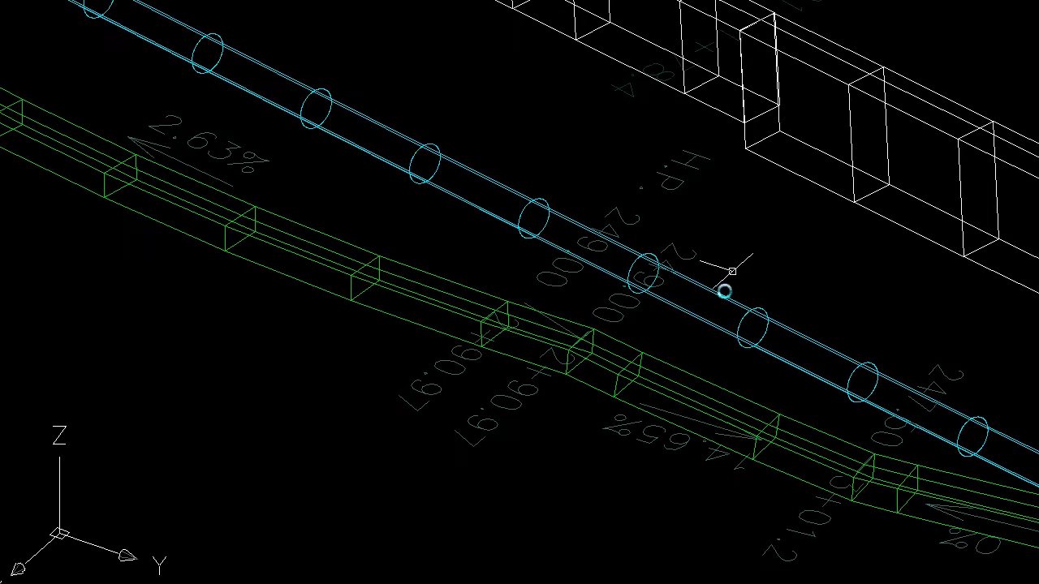
Delete the PVI at station 2+90.97 and redraw the duct with a straight grade from the vault to station 3+01.2
scroll(738, 278, up, 4)
scroll(756, 235, down, 5)
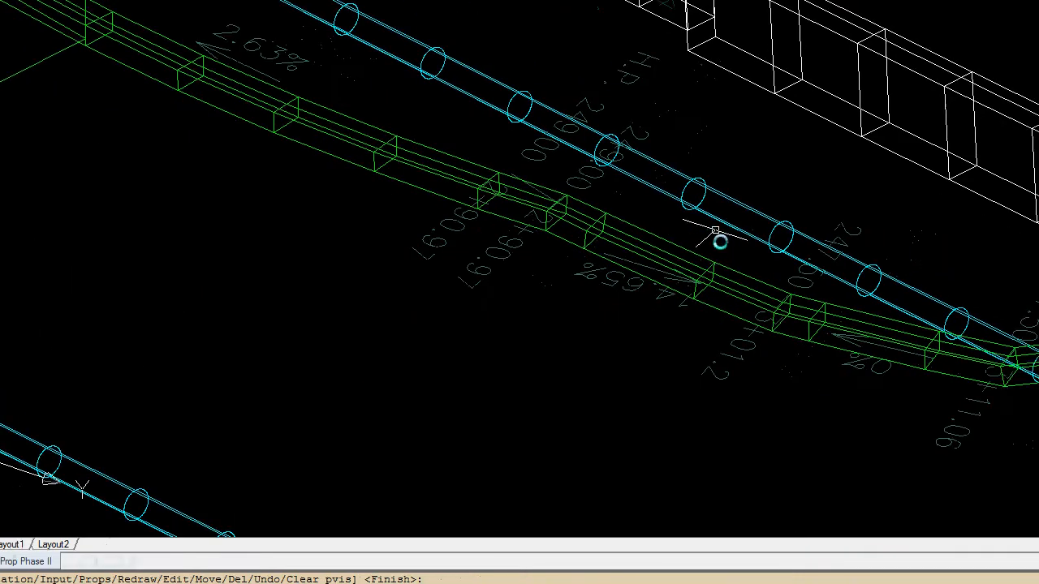
scroll(466, 255, down, 3)
scroll(555, 257, up, 3)
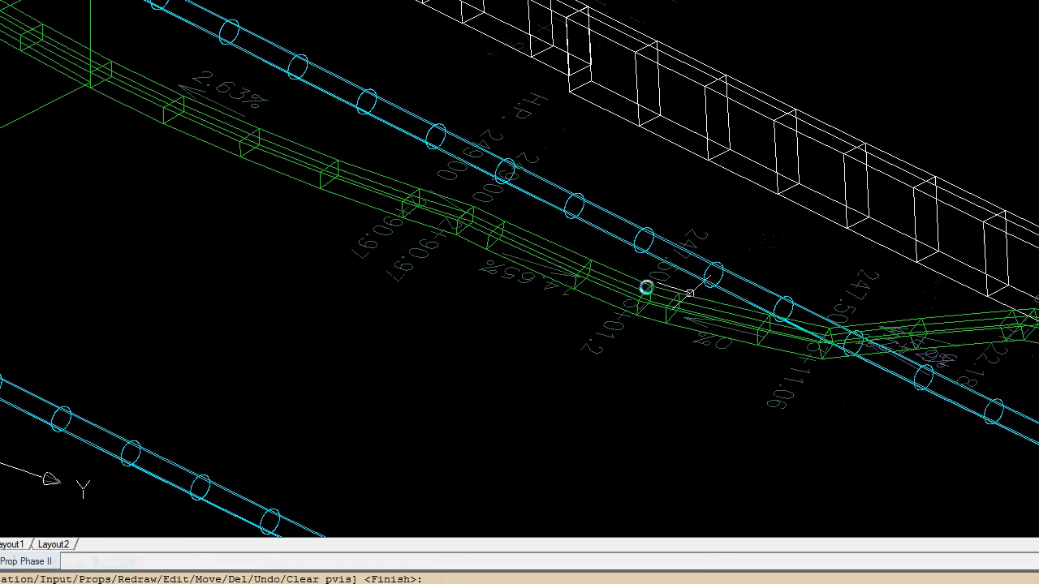
scroll(475, 200, up, 2)
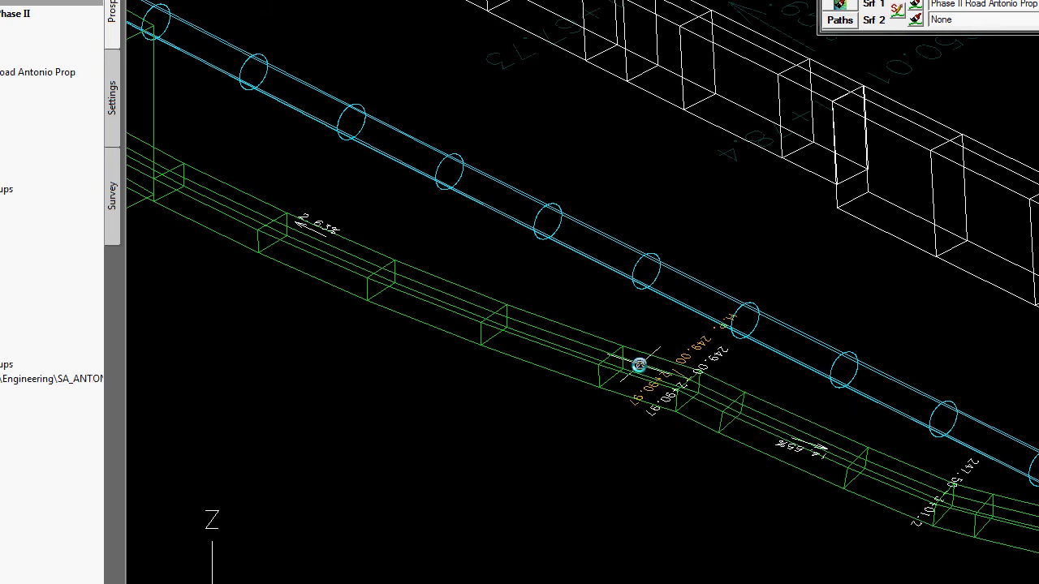
click(639, 365)
click(621, 363)
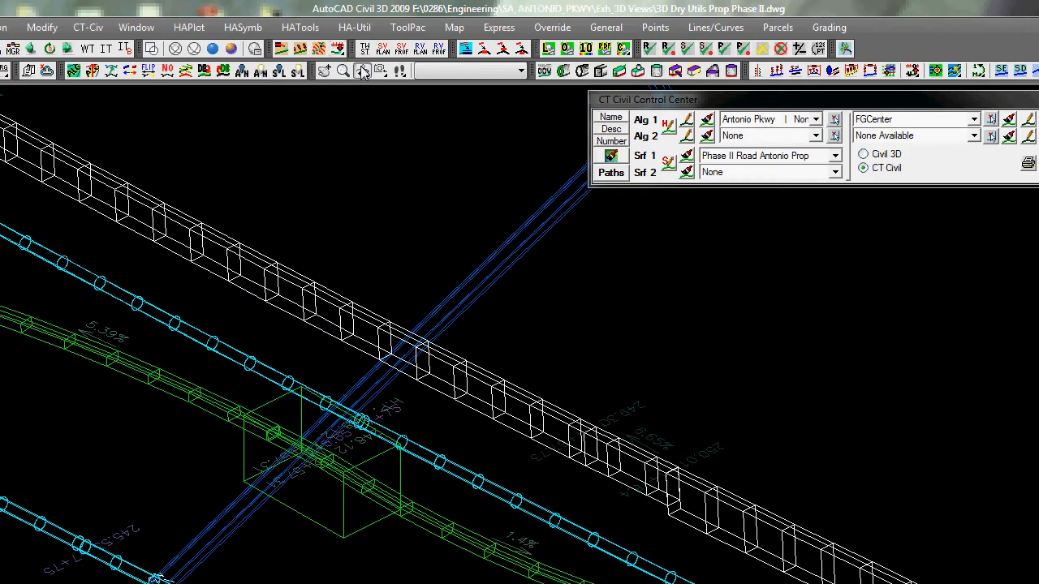
Orbit around the redrawn duct to check its crossing beneath the cyan pipe and its tie-in to the white duct bank
click(363, 72)
drag(761, 388, 657, 370)
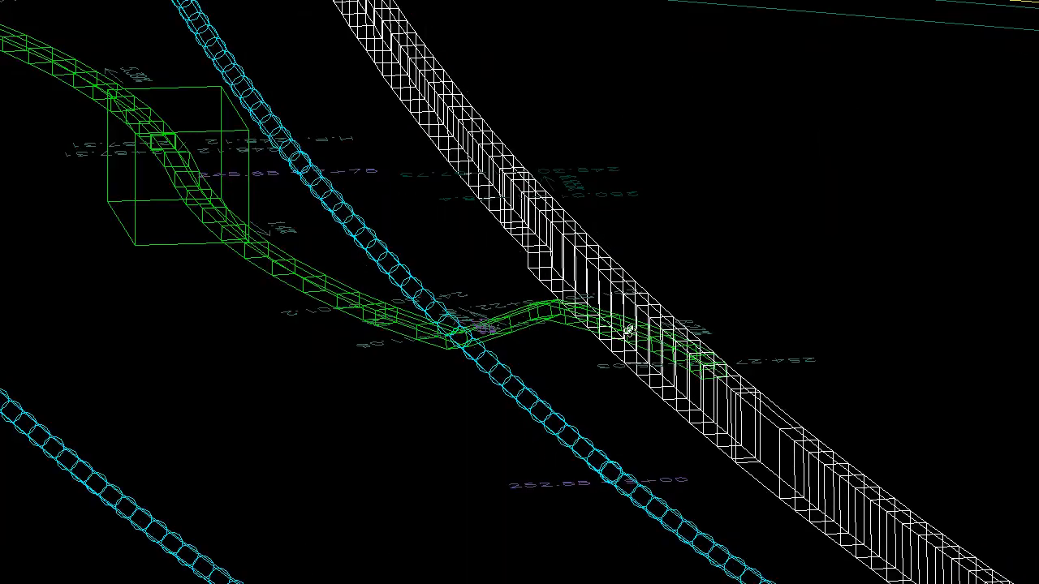
drag(532, 333, 577, 371)
drag(664, 311, 754, 344)
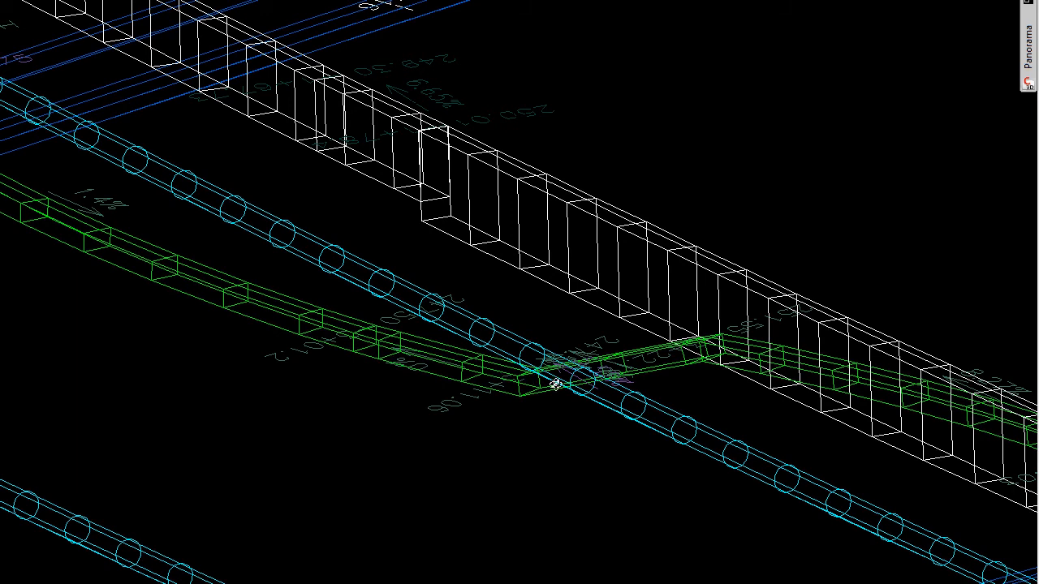
drag(632, 403, 749, 343)
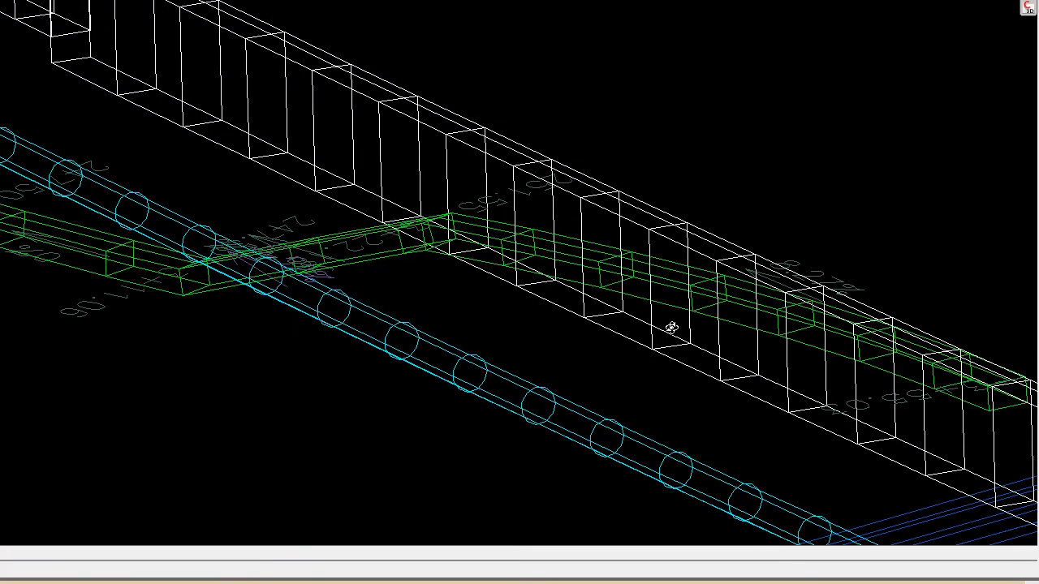
drag(311, 294, 750, 313)
scroll(750, 313, down, 1)
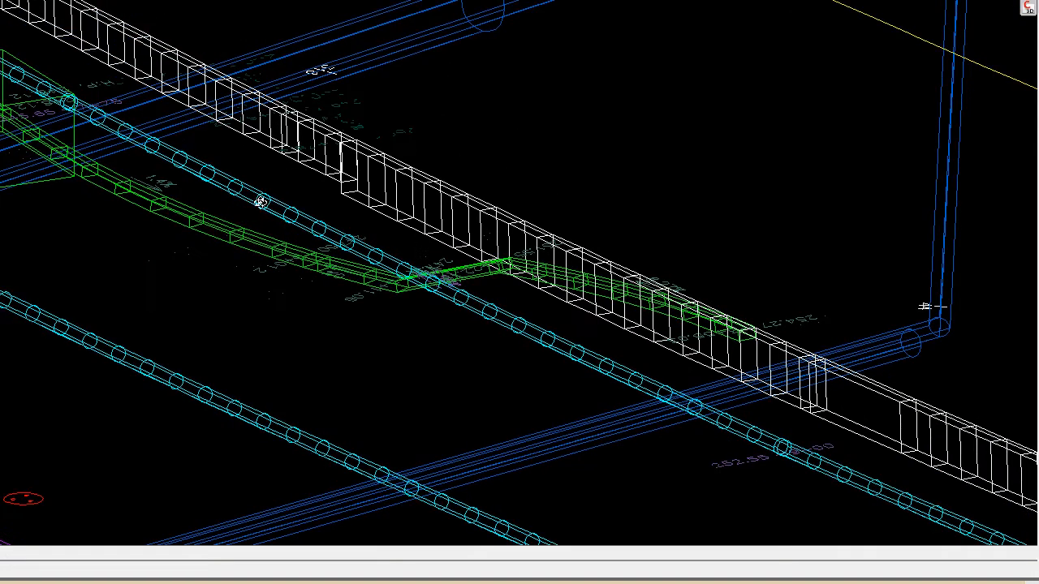
drag(548, 336, 752, 415)
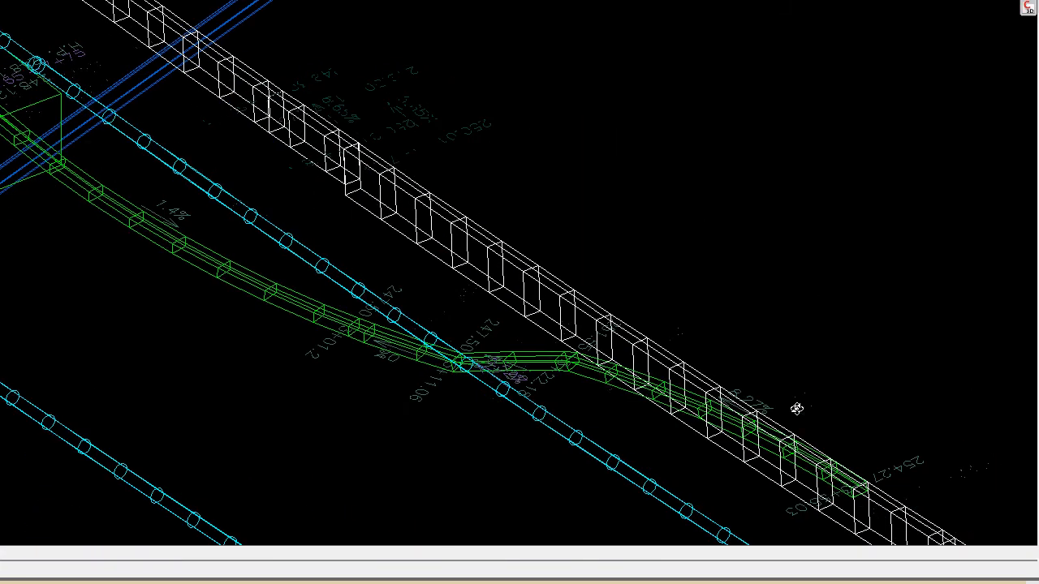
Examine the whole duct run from a higher viewpoint, comparing its route through the vault with the surrounding cyan, blue and white utilities
shift+middle_drag(643, 397, 486, 338)
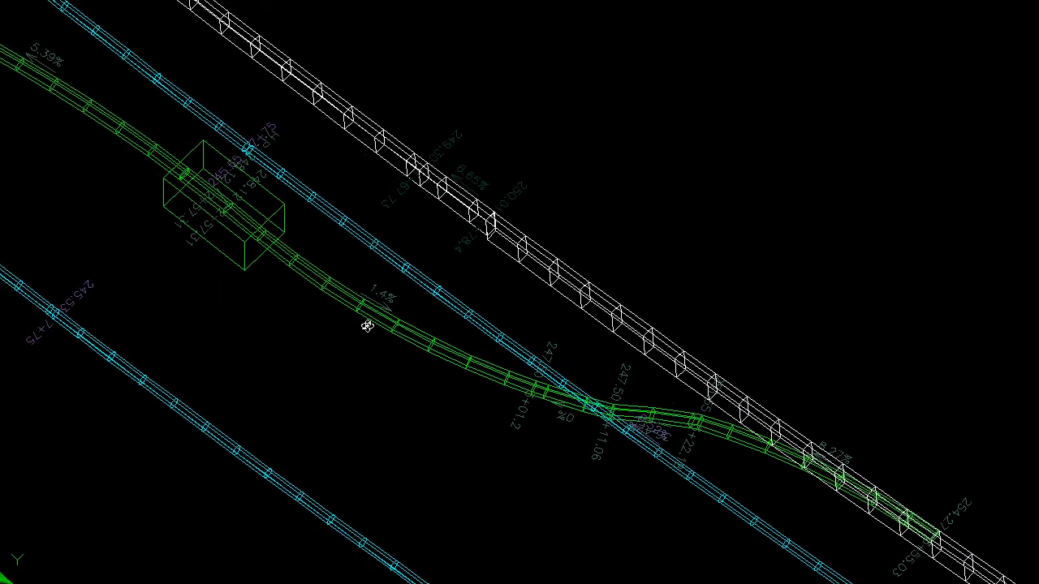
shift+middle_drag(397, 294, 374, 248)
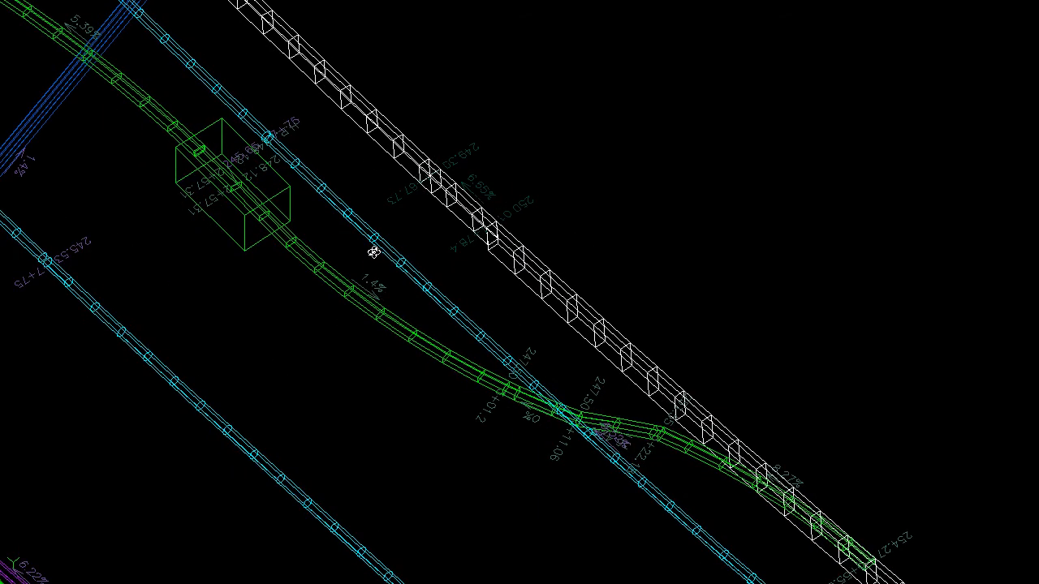
scroll(763, 467, down, 4)
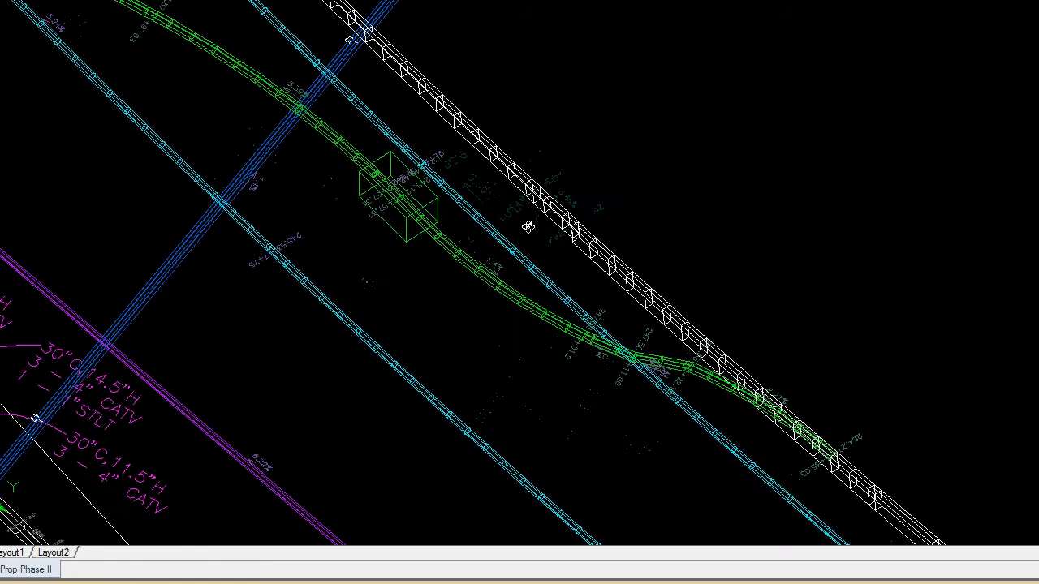
scroll(420, 254, up, 4)
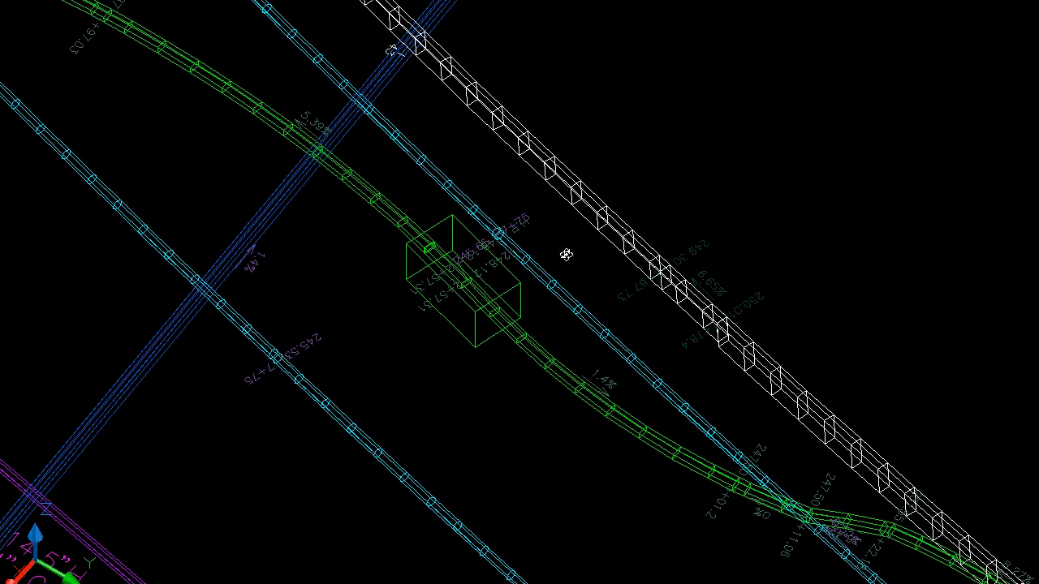
scroll(573, 248, down, 1)
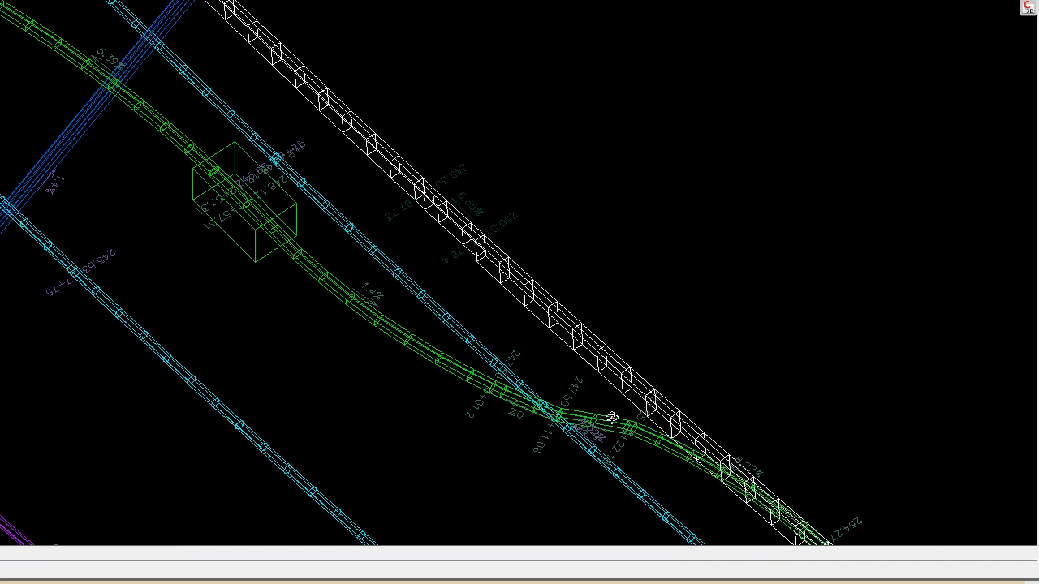
scroll(346, 336, down, 1)
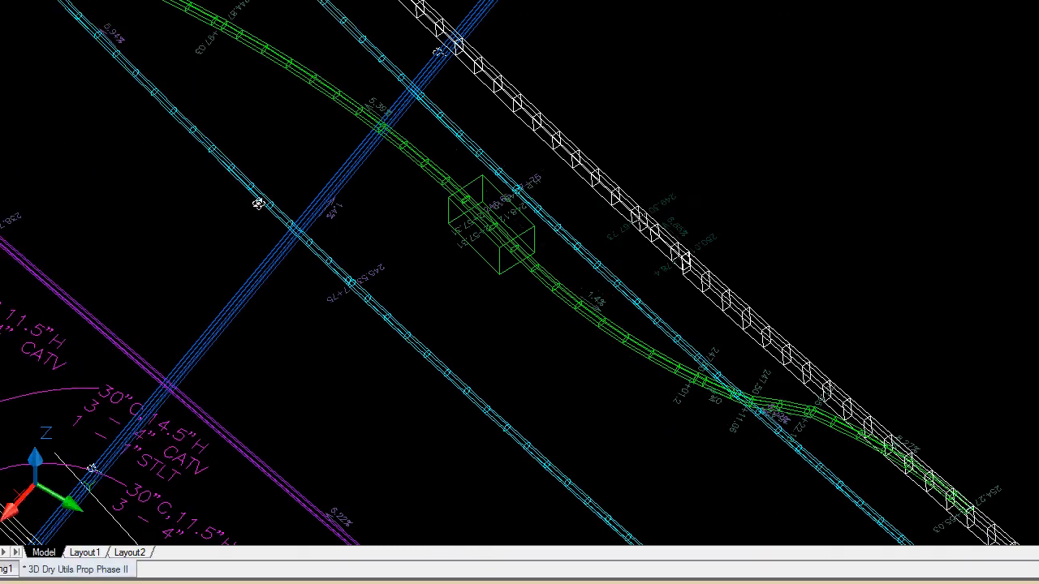